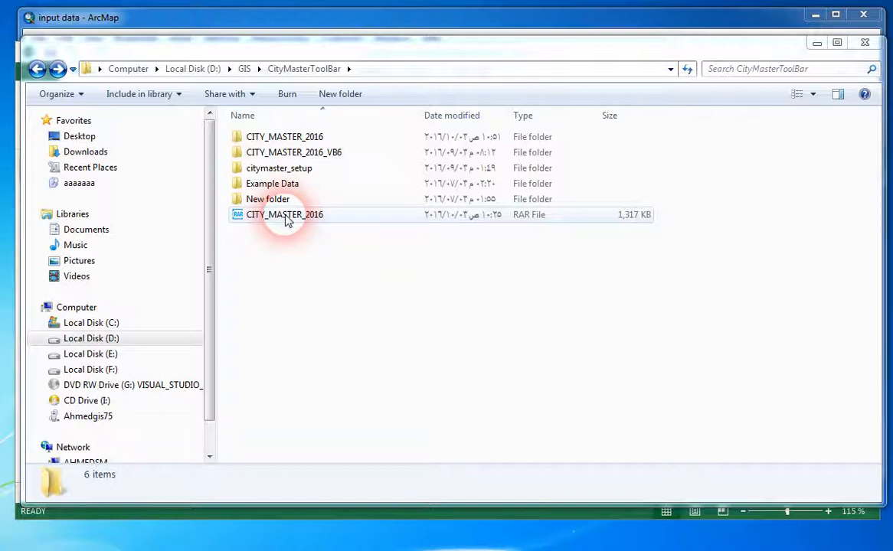
Open the Data folder inside the CITY_MASTER_2016 folder of CityMasterToolBar.
left_click(286, 220)
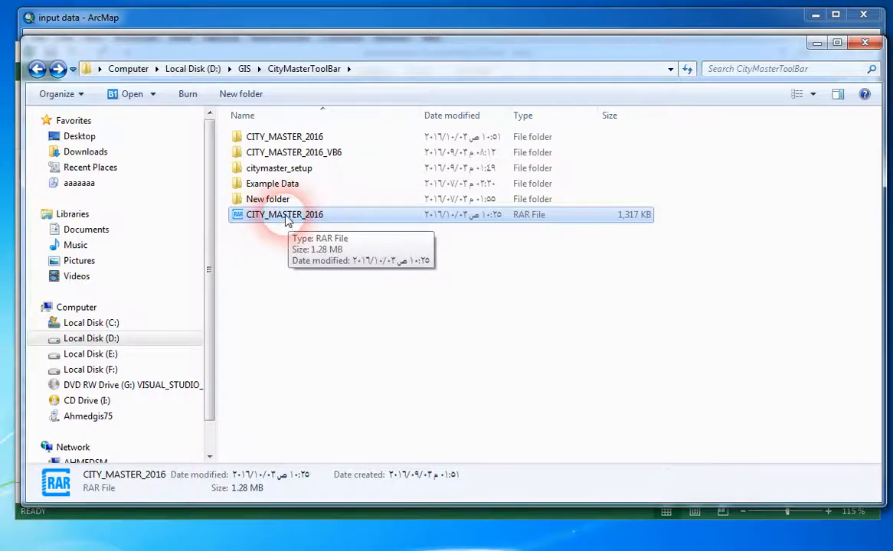
left_click(275, 138)
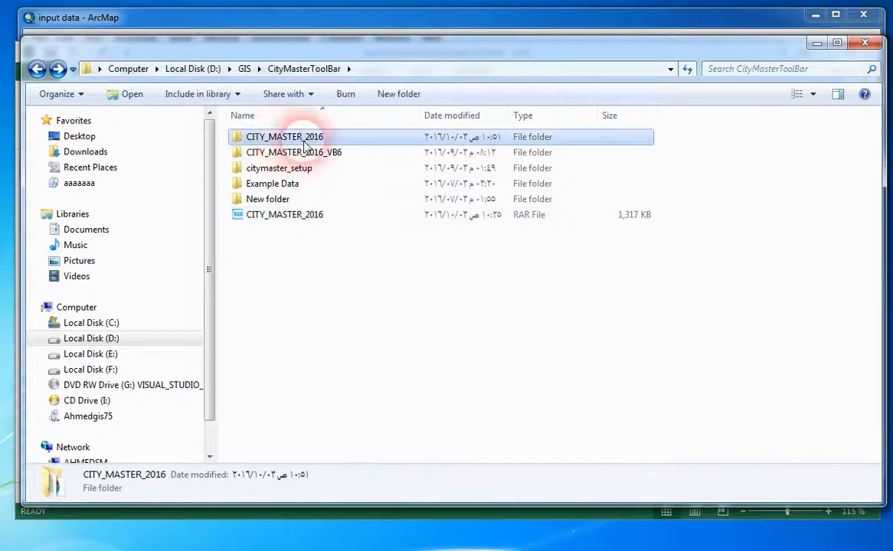
double_click(285, 138)
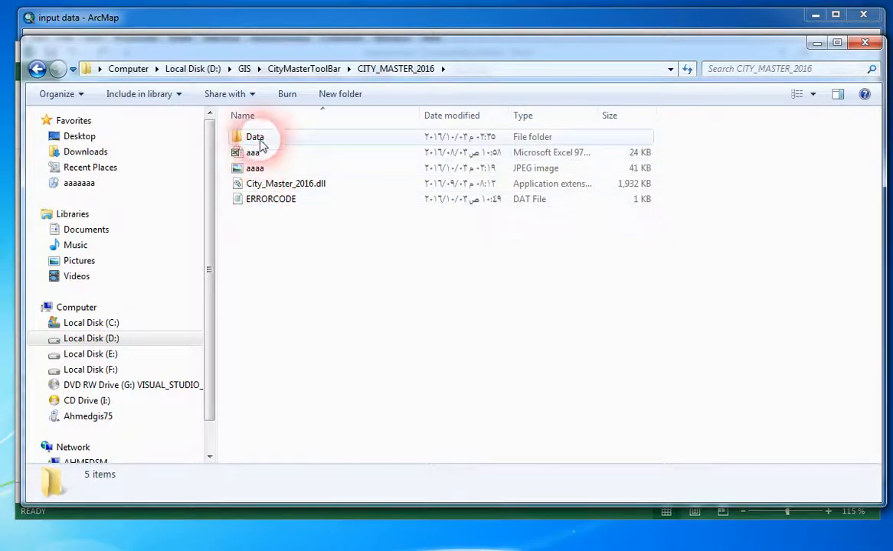
left_click(276, 184)
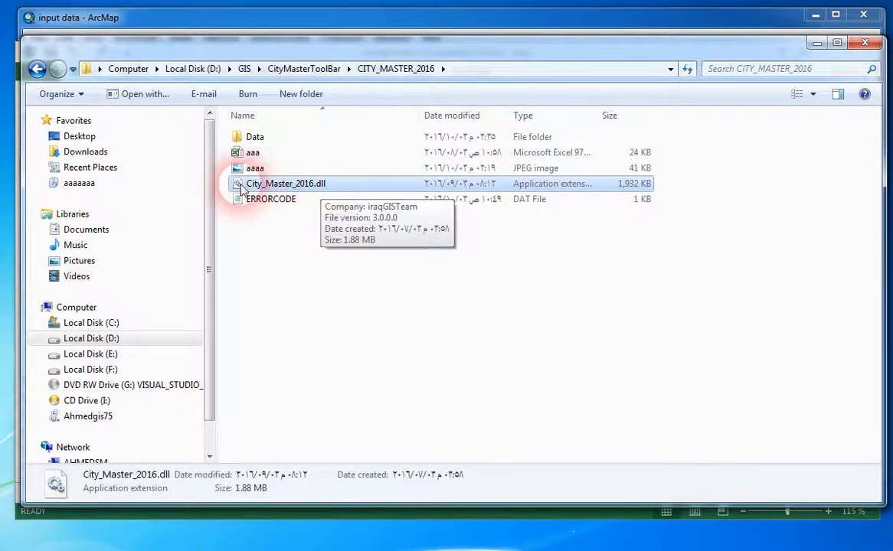
left_click(253, 138)
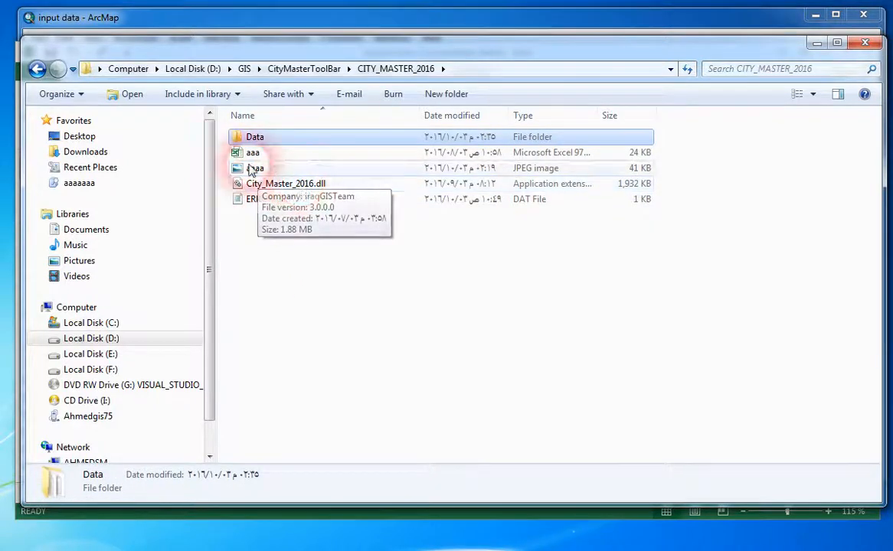
double_click(257, 141)
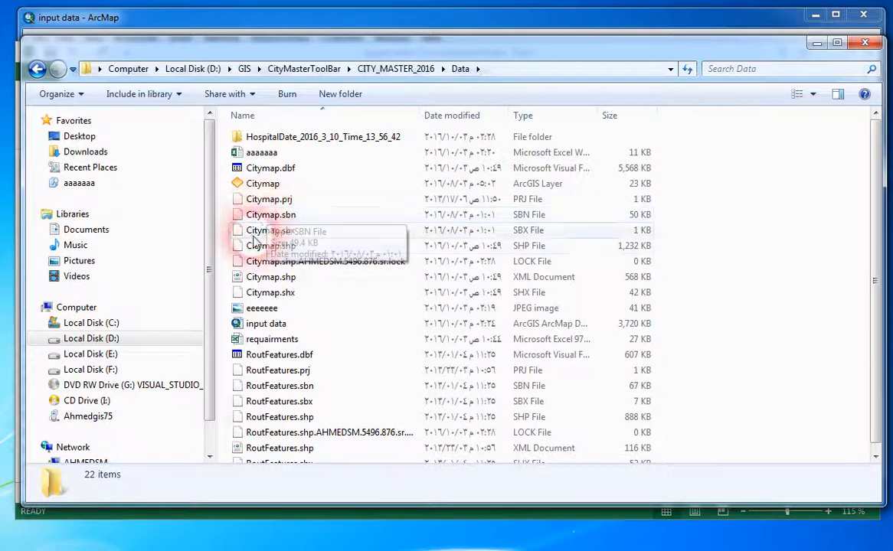
Locate the input data map document and the requairments worksheet in the Data folder.
left_click(267, 328)
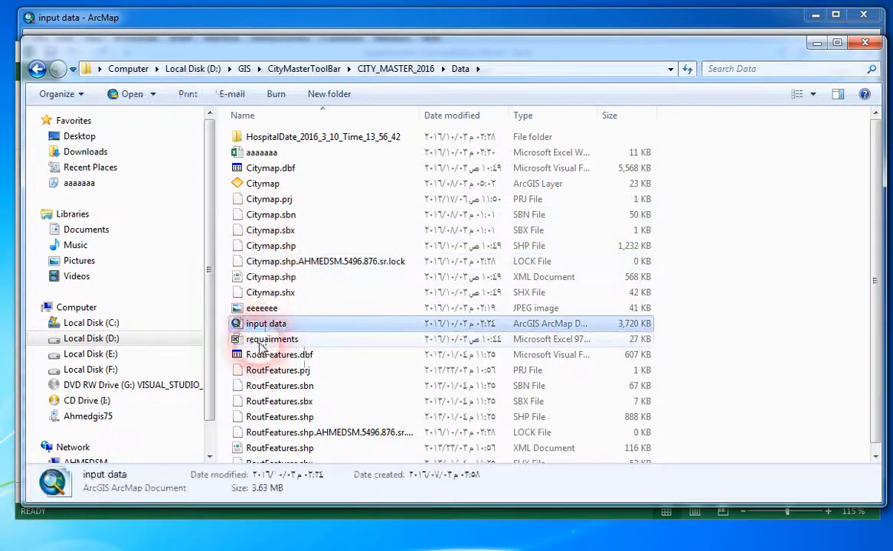
left_click(269, 339)
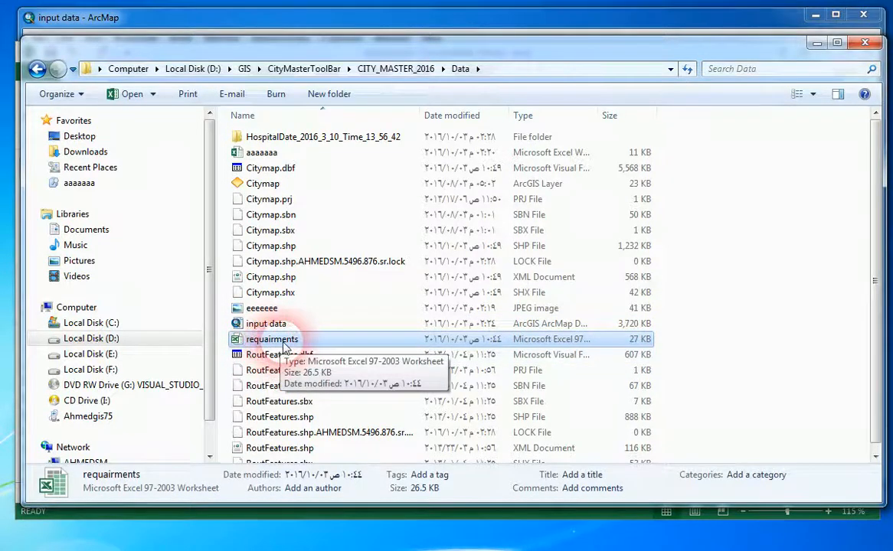
left_click(252, 328)
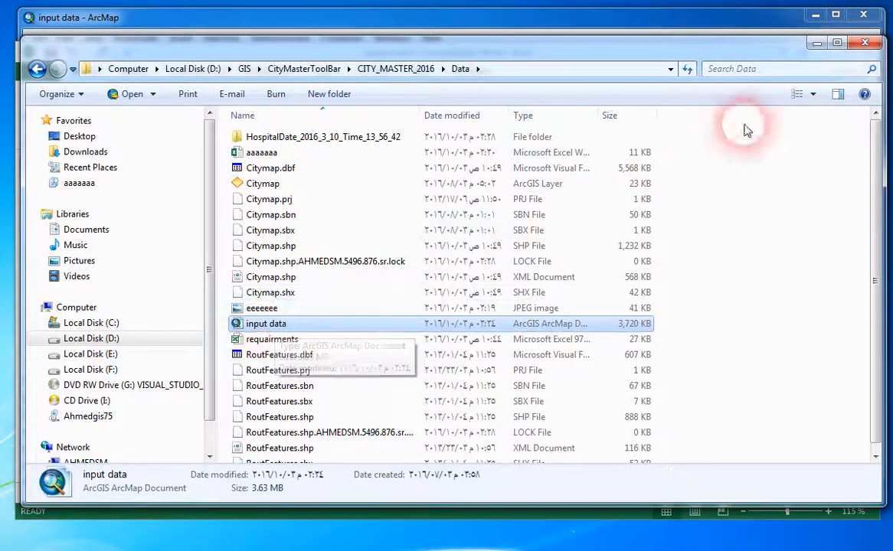
Minimize the Explorer and Excel windows and switch to the input data map in ArcMap.
left_click(815, 43)
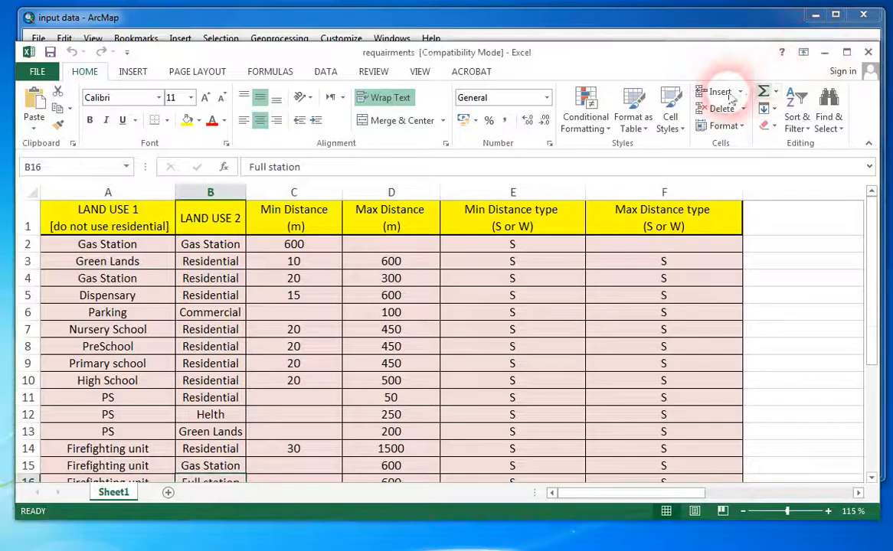
left_click(815, 15)
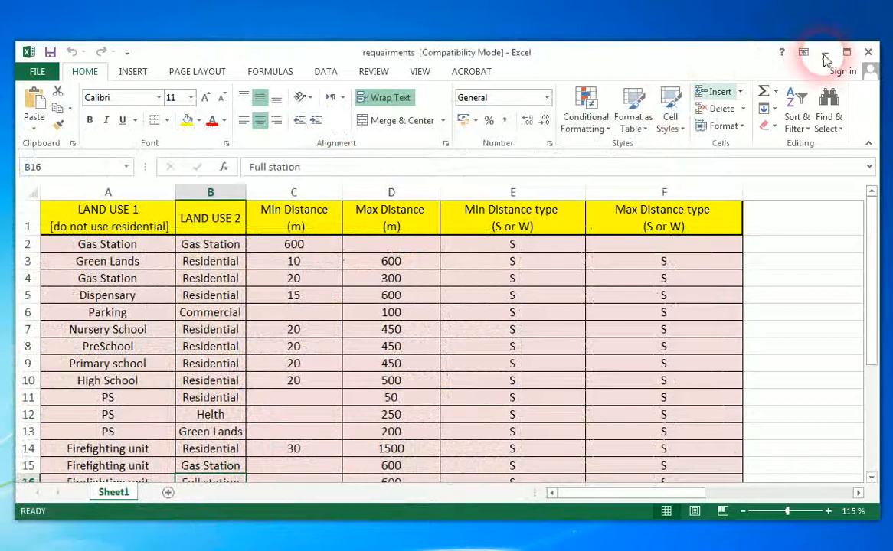
left_click(824, 55)
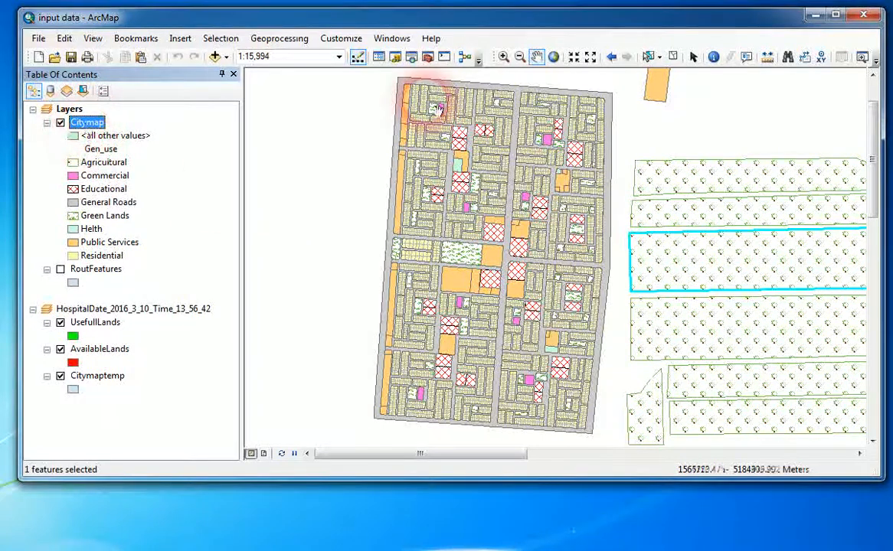
Select a road, a residential parcel, an educational parcel and the L-shaped Public Services parcel one after another on the map.
left_click(503, 57)
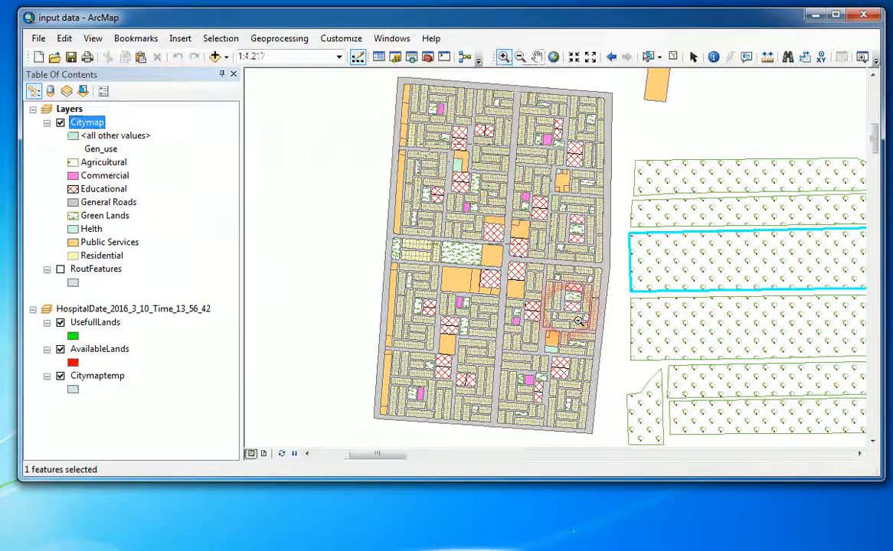
left_click(570, 314)
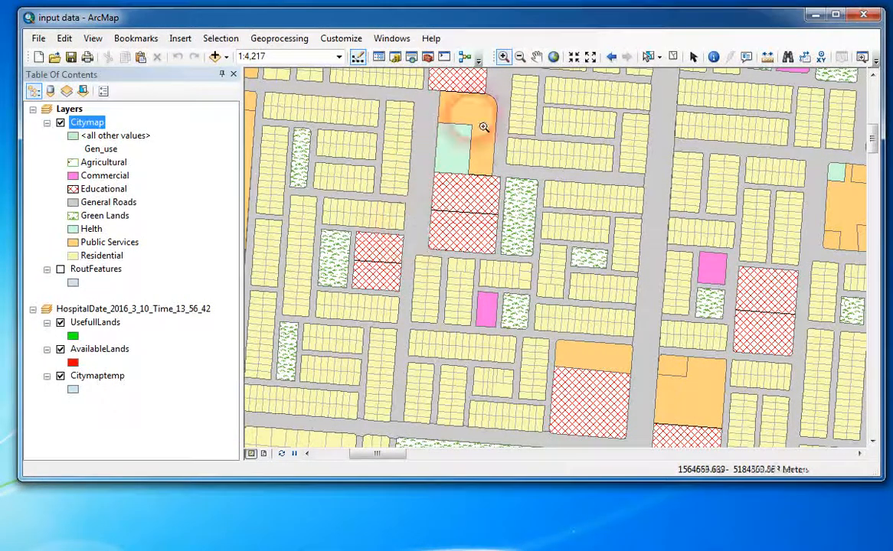
left_click(647, 57)
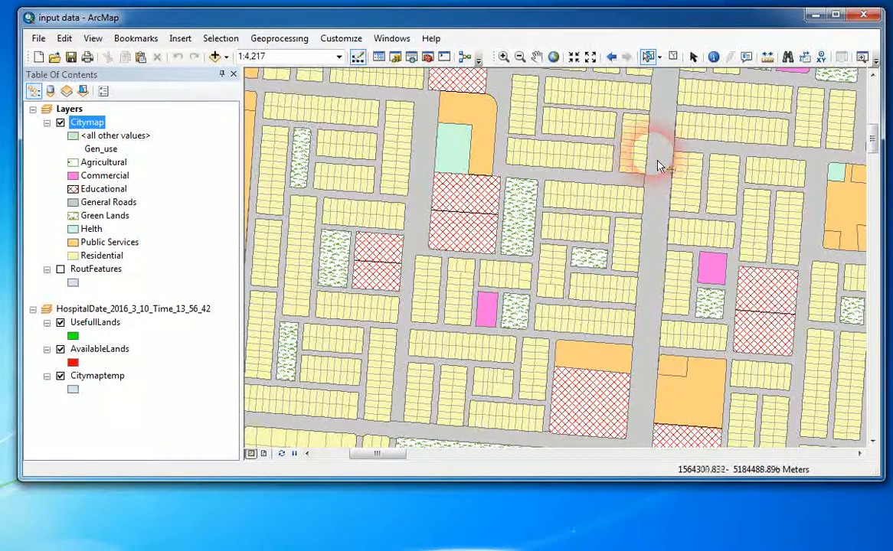
left_click(663, 203)
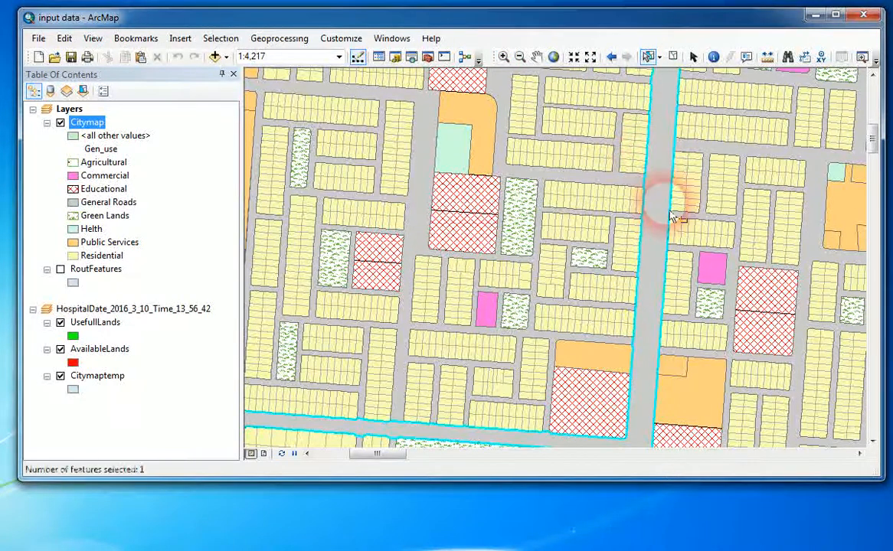
left_click(567, 196)
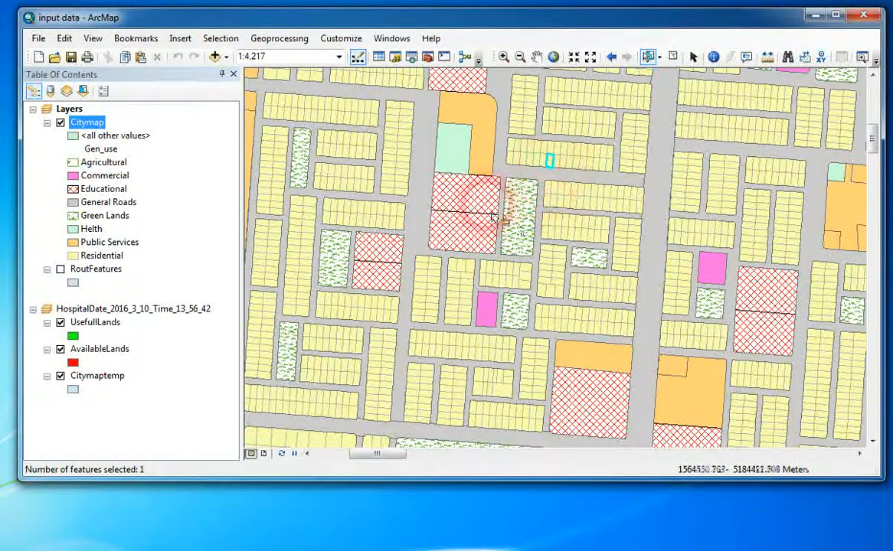
left_click(458, 231)
left_click(458, 157)
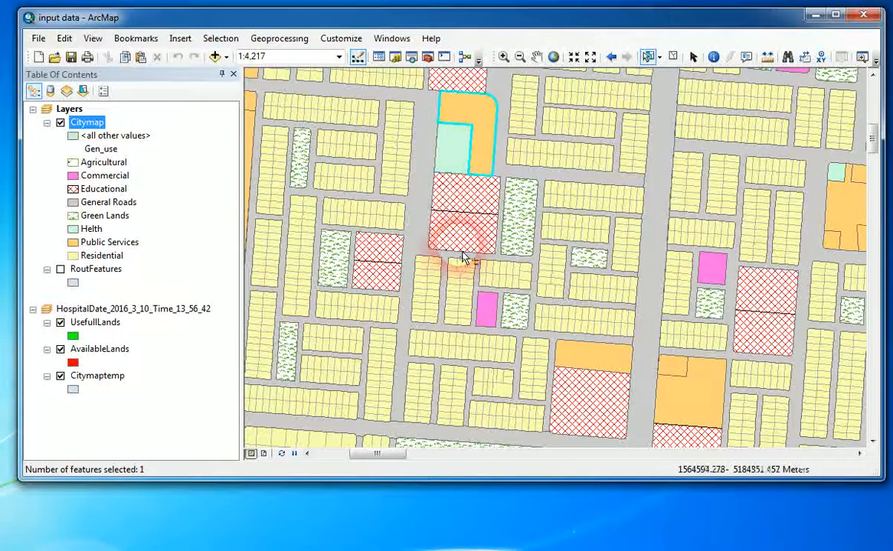
Open the attribute table of the Citymap layer.
right_click(91, 127)
left_click(119, 168)
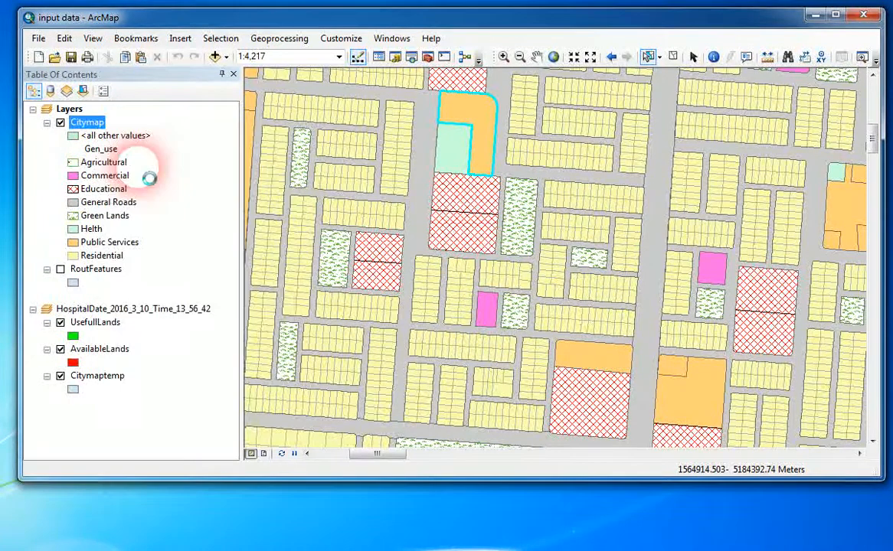
left_click_drag(474, 170, 511, 122)
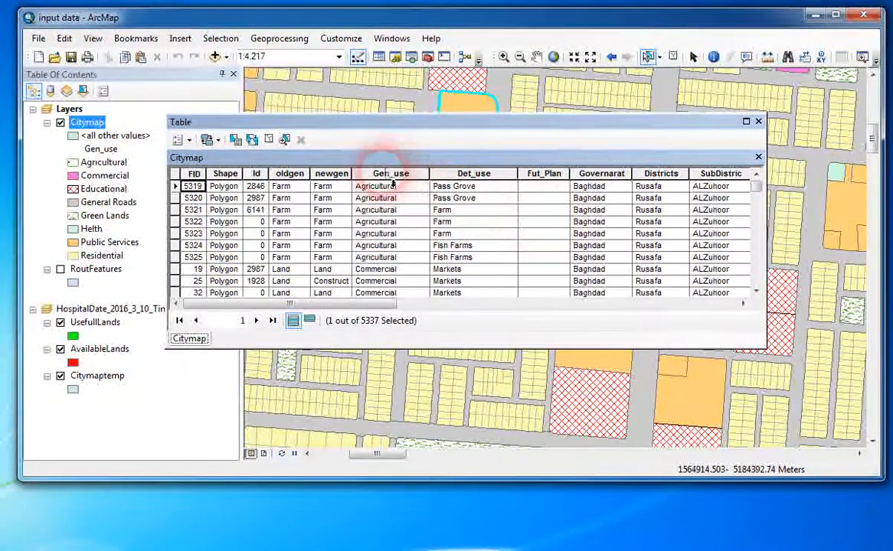
Examine the Gen_use and Det_use values of the agricultural, commercial and educational records in the Citymap table.
left_click(377, 222)
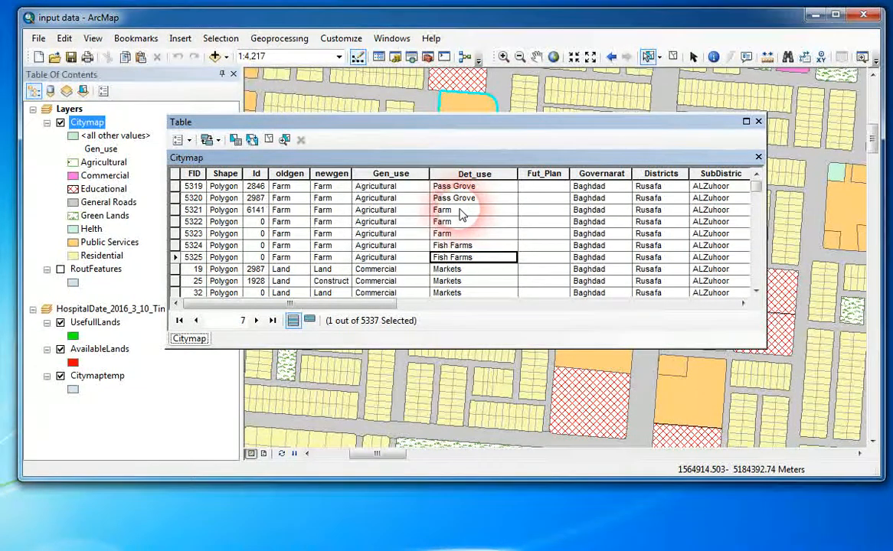
scroll(437, 226, "down", 3)
left_click(413, 222)
left_click(385, 267)
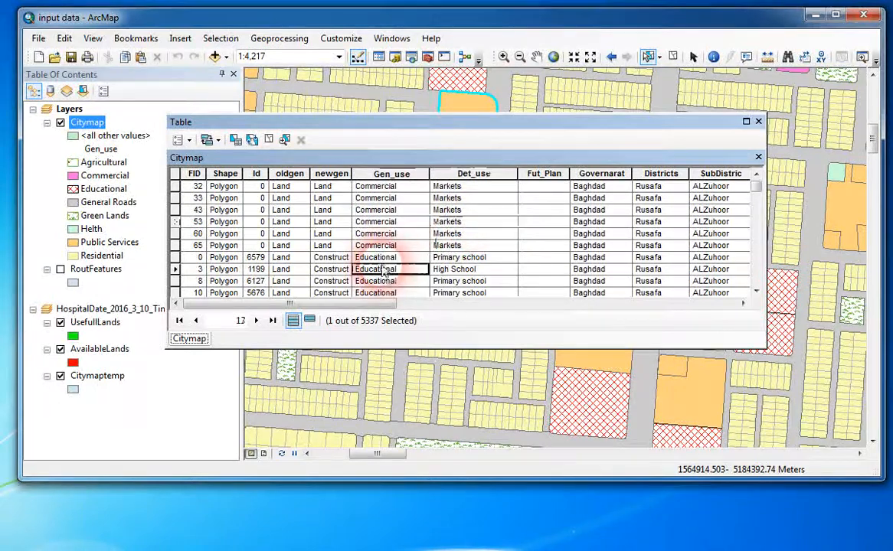
scroll(385, 264, "down", 1)
left_click(389, 222)
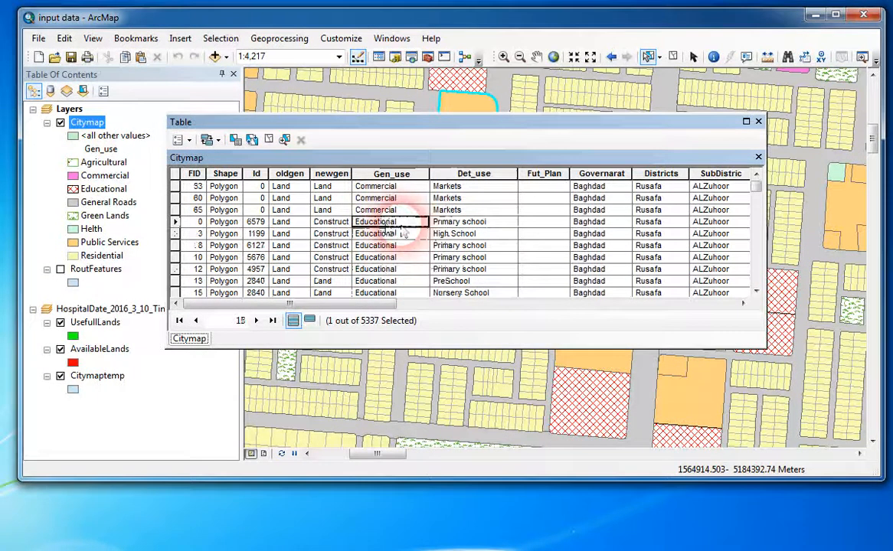
left_click(456, 233)
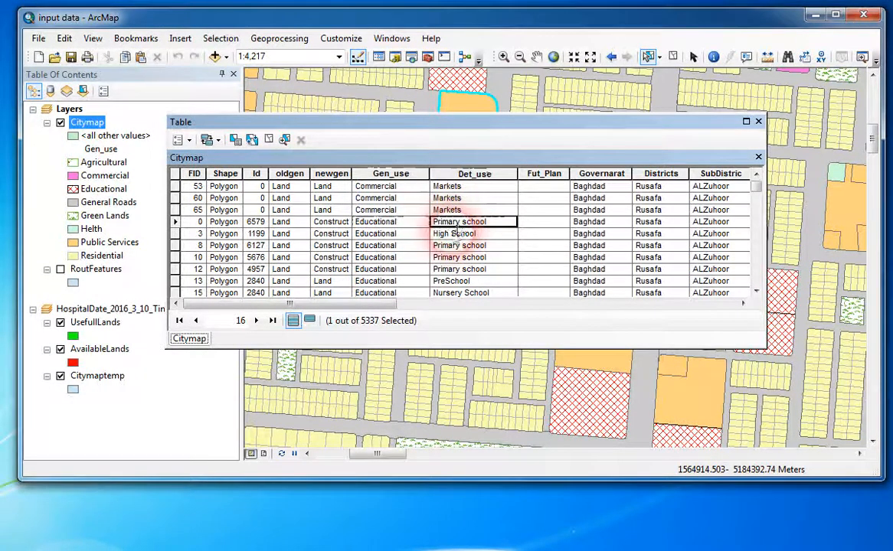
left_click(457, 281)
scroll(458, 245, "down", 2)
left_click(457, 226)
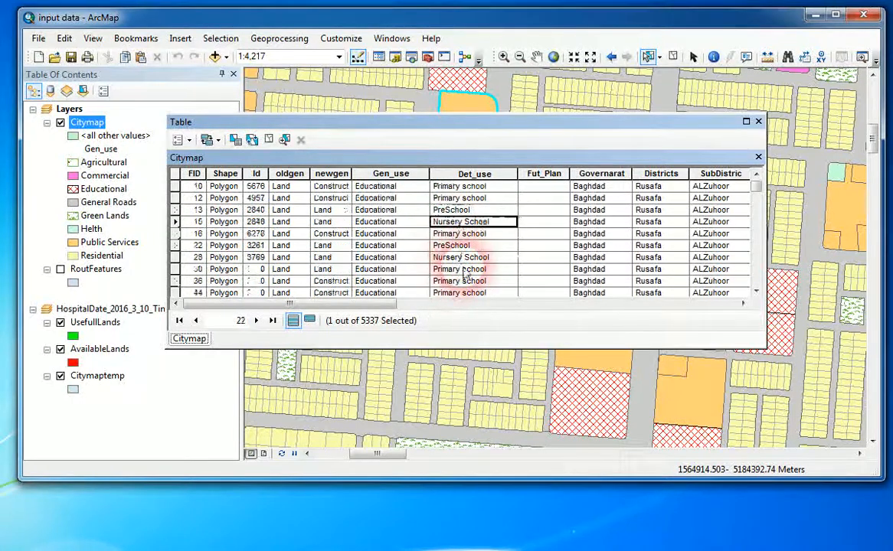
scroll(453, 266, "up", 6)
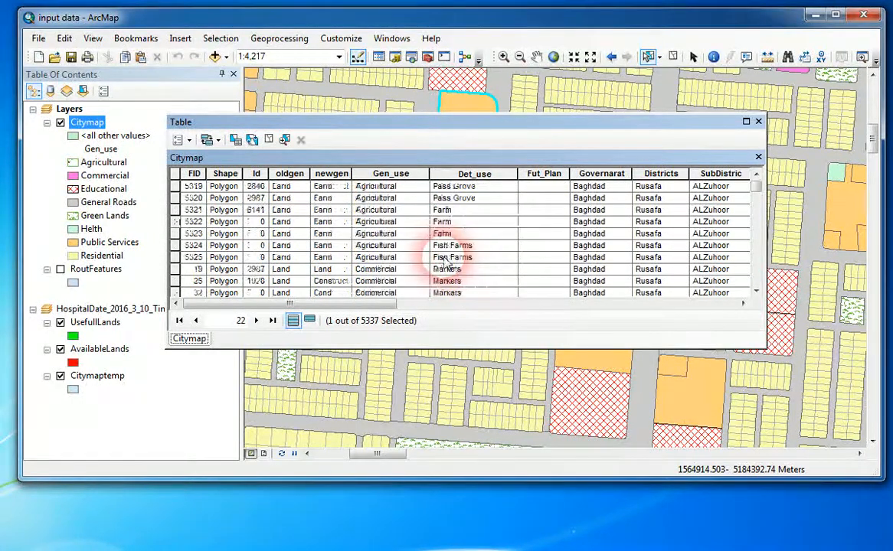
Examine the Fut_Plan field of the first Citymap records and move the table clear of the selected parcel.
left_click(546, 175)
left_click(540, 197)
left_click(542, 186)
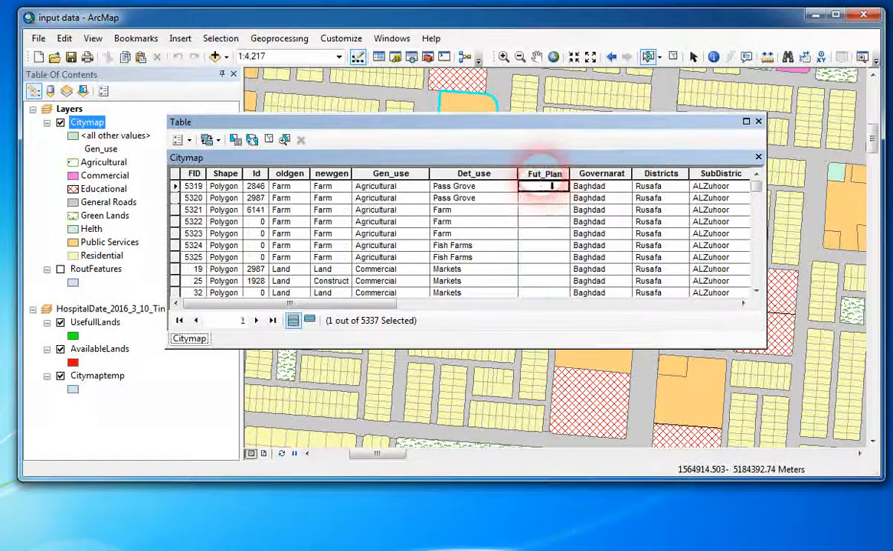
left_click(543, 175)
left_click(543, 189)
left_click(540, 211)
left_click(543, 223)
left_click(540, 235)
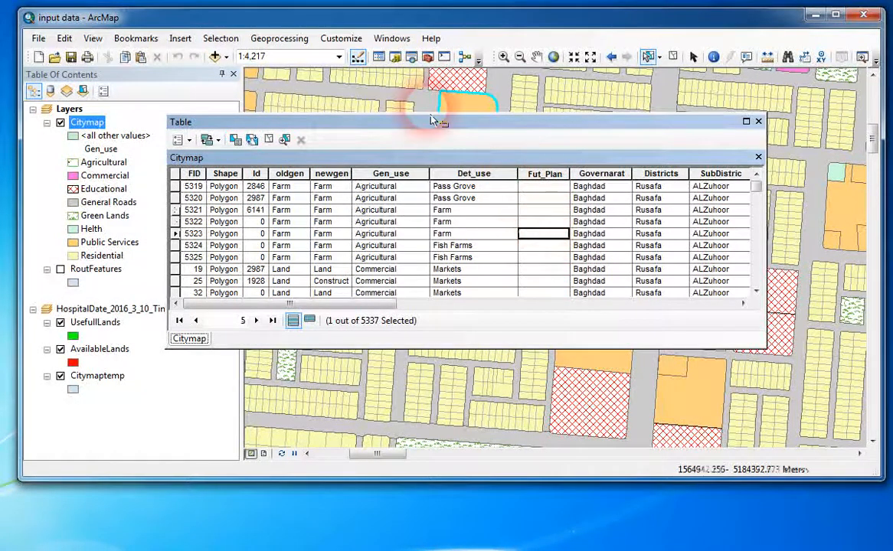
left_click_drag(433, 125, 375, 208)
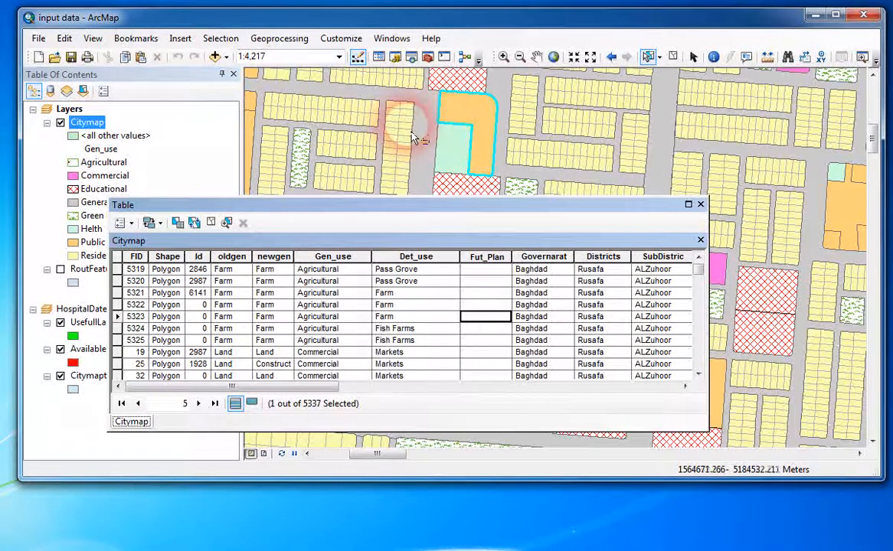
left_click(481, 281)
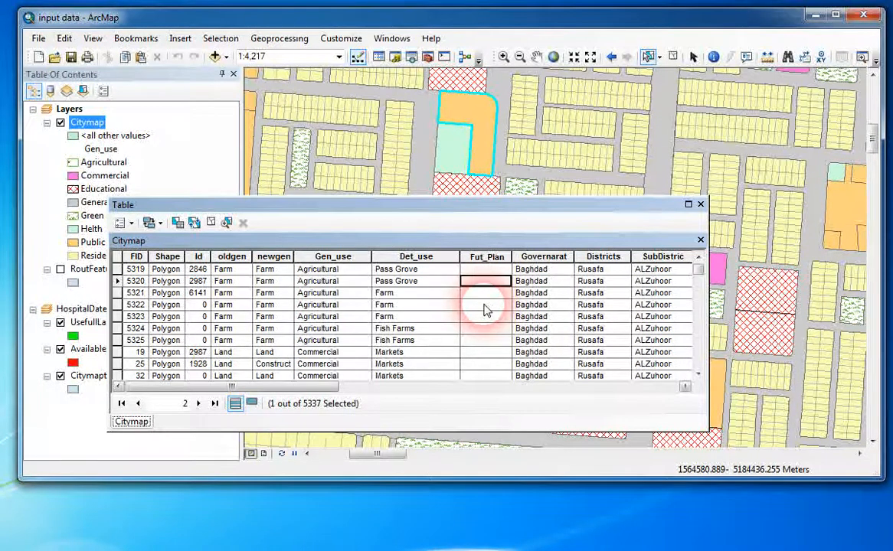
Examine the Governarat, Districts, SubDistric and layrs fields of the Citymap table.
left_click(542, 256)
left_click_drag(312, 389, 429, 388)
left_click(278, 294)
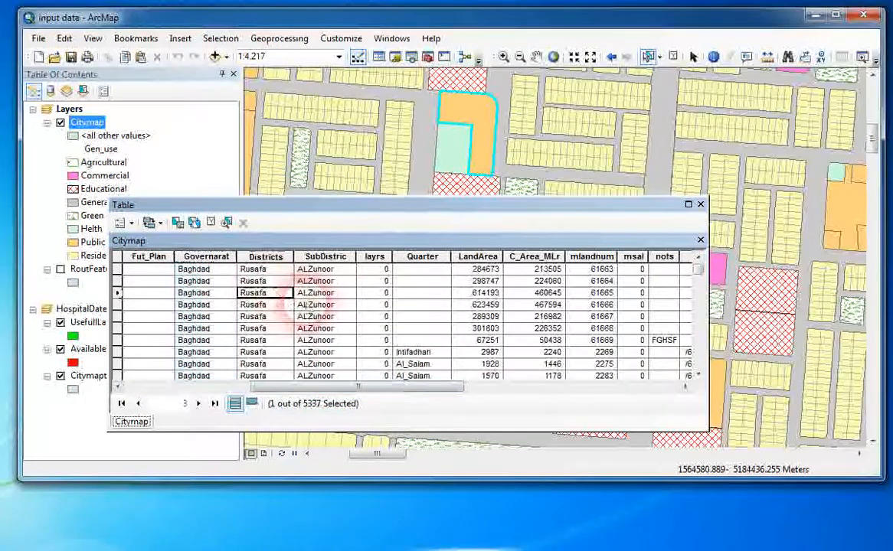
left_click(325, 281)
left_click(379, 292)
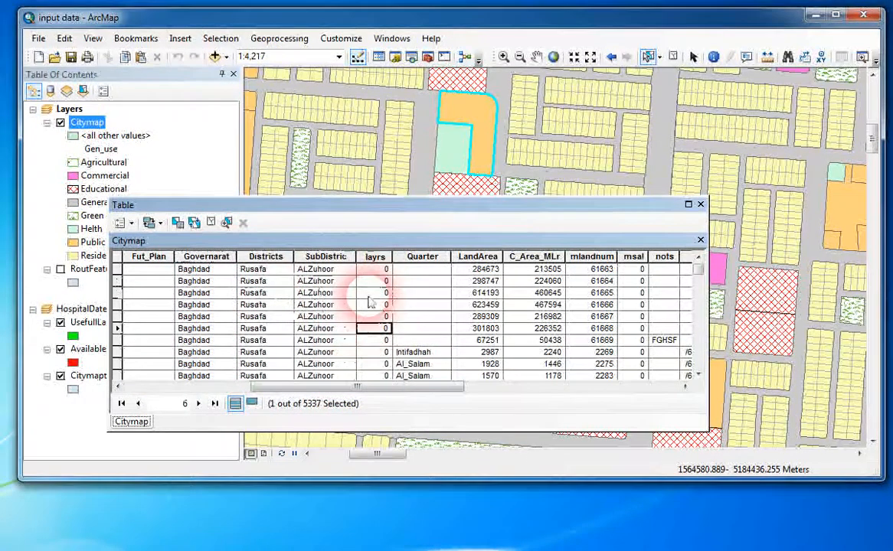
Select a single residential parcel on the map and review the Quarter field in the Citymap table.
left_click(360, 120)
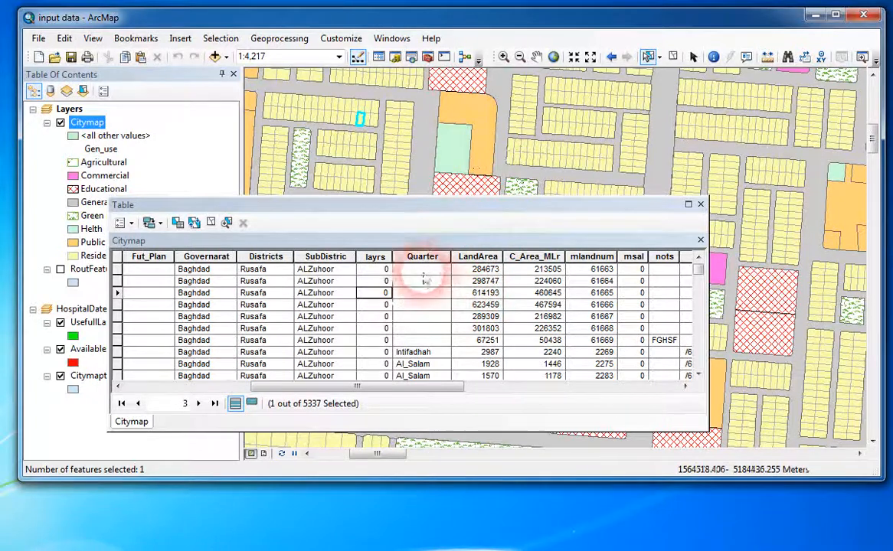
left_click(374, 258)
left_click(423, 305)
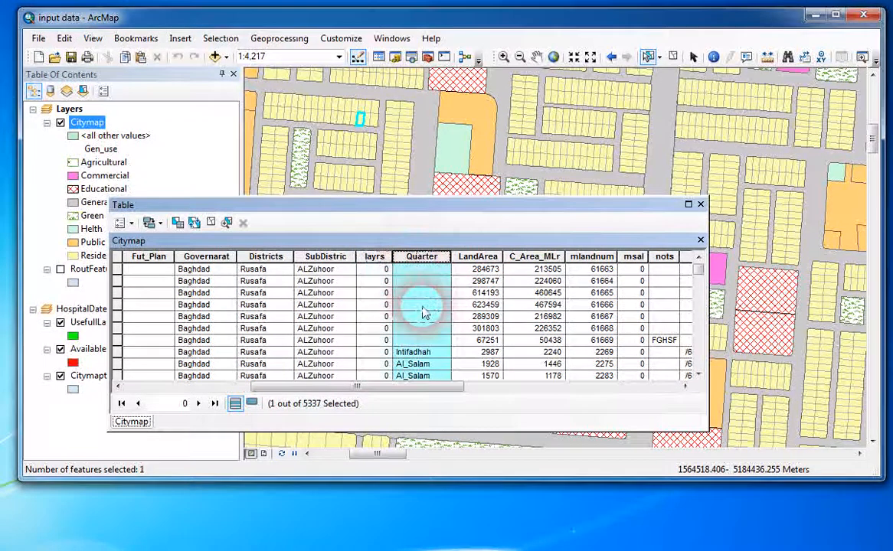
scroll(426, 340, "down", 2)
left_click(426, 305)
left_click(429, 282)
scroll(426, 330, "up", 2)
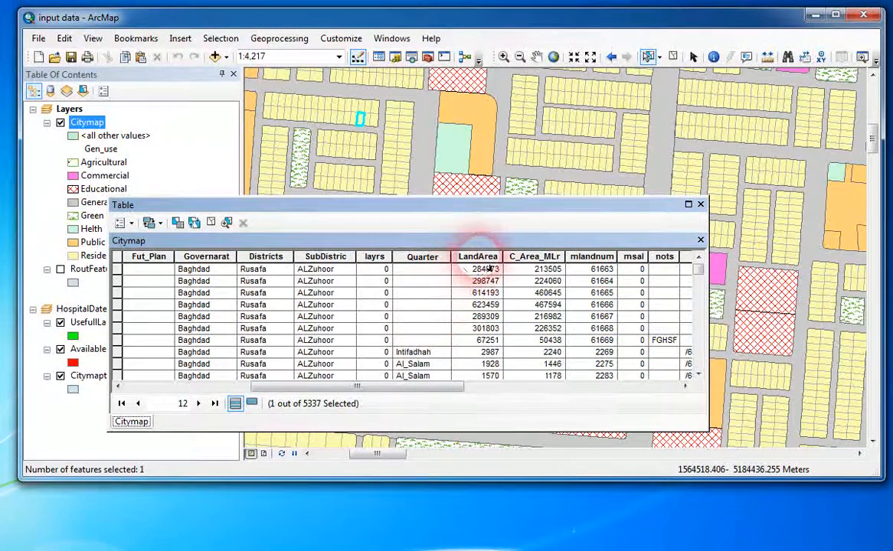
Examine the LandArea field of the Citymap table, selecting residential parcels on the map and checking the field's Calculate Geometry option.
left_click(478, 305)
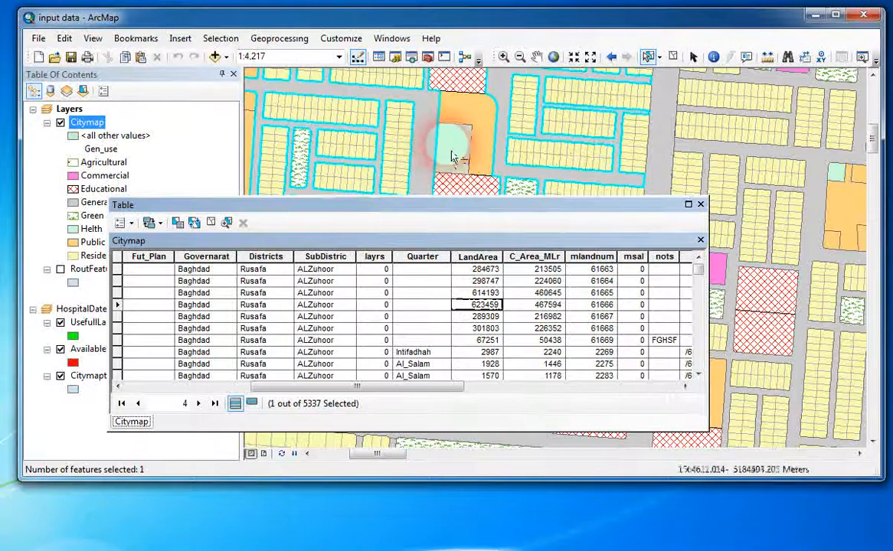
left_click(560, 150, "shift")
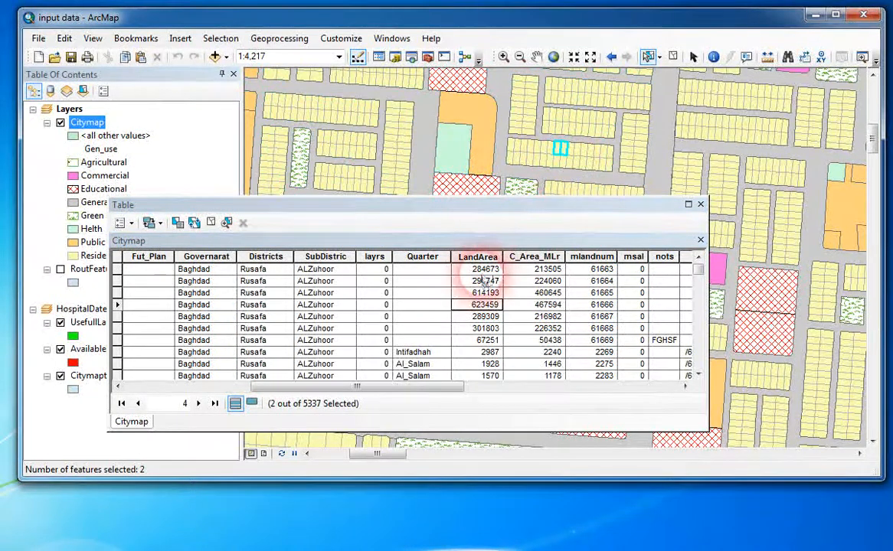
left_click(477, 340)
left_click(484, 329)
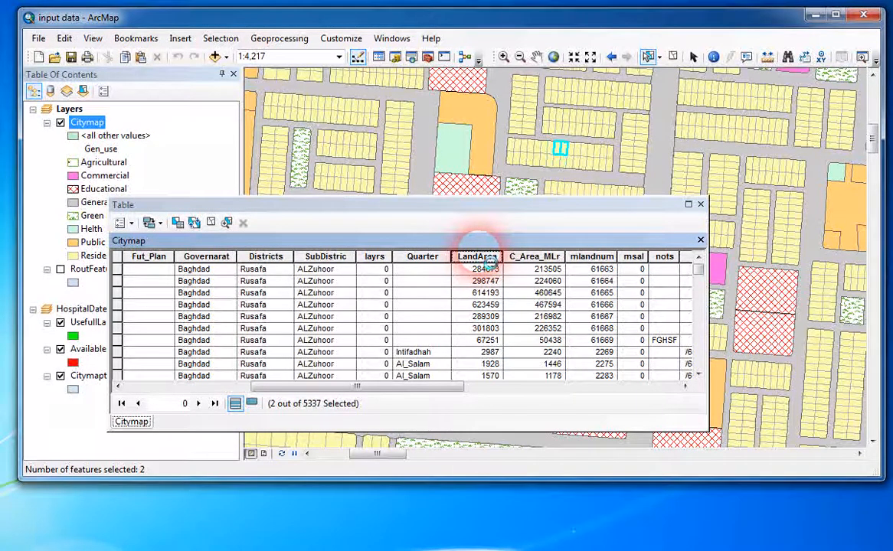
right_click(490, 264)
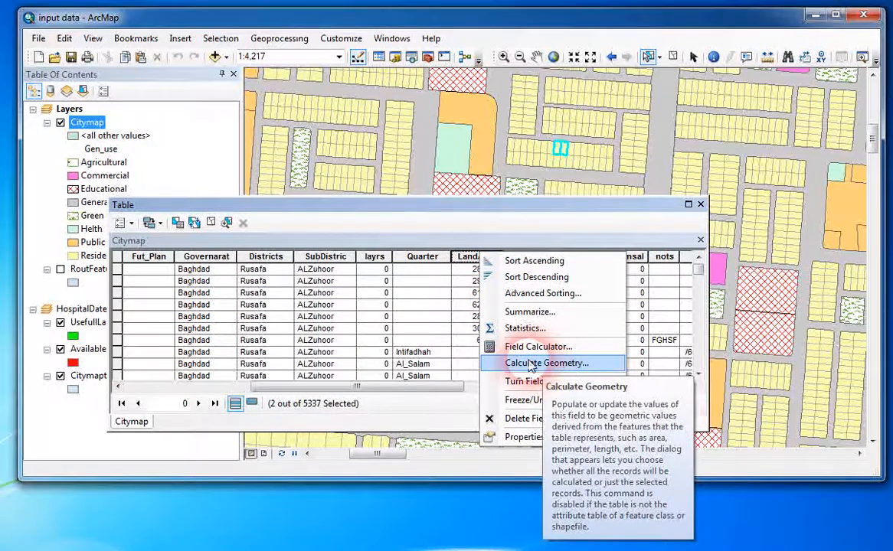
left_click(429, 307)
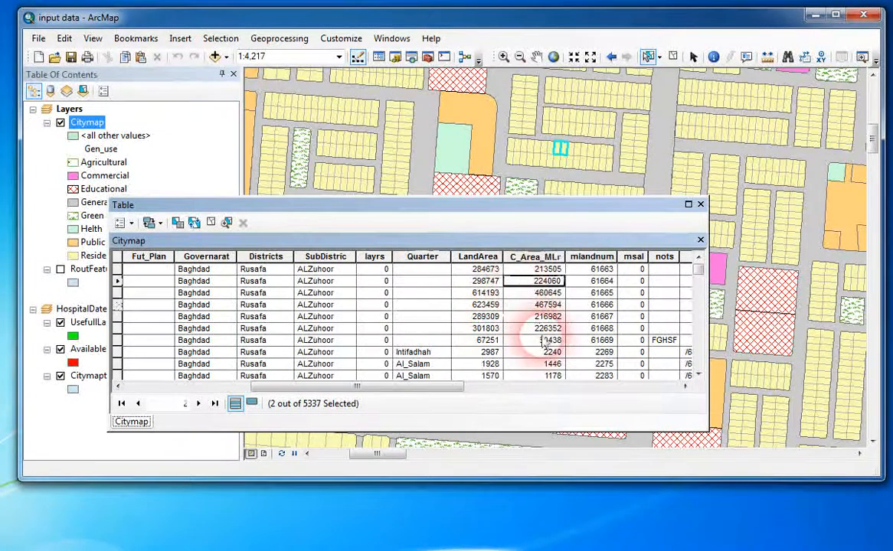
Review the C_Area_MLr field beside LandArea and close the Citymap attribute table.
left_click(535, 293)
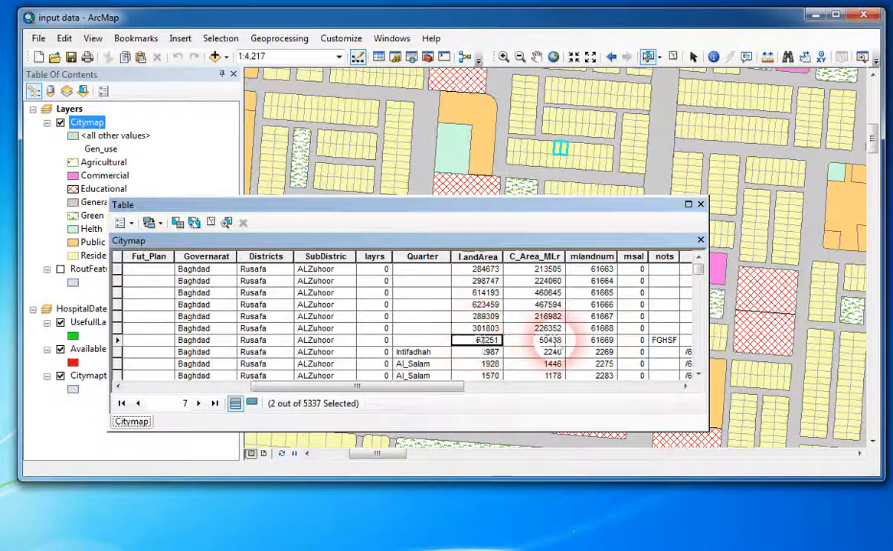
left_click_drag(398, 386, 253, 387)
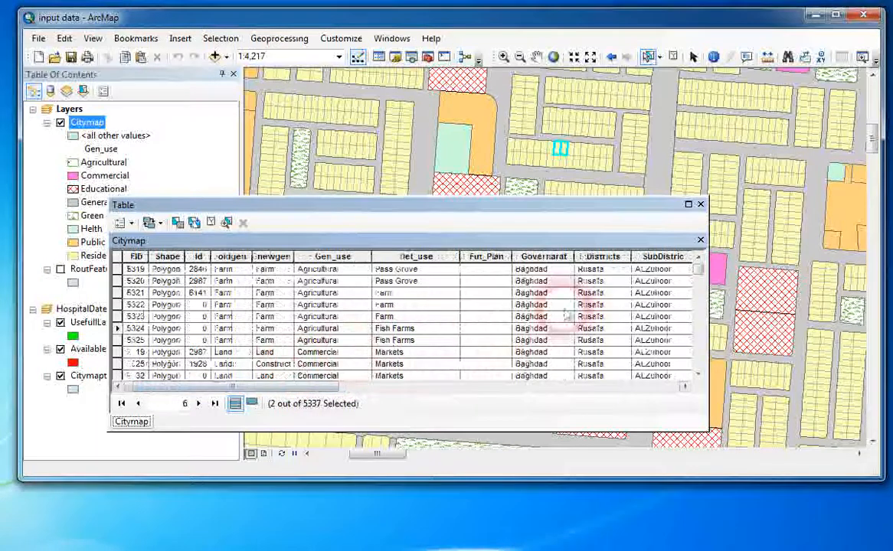
left_click(700, 206)
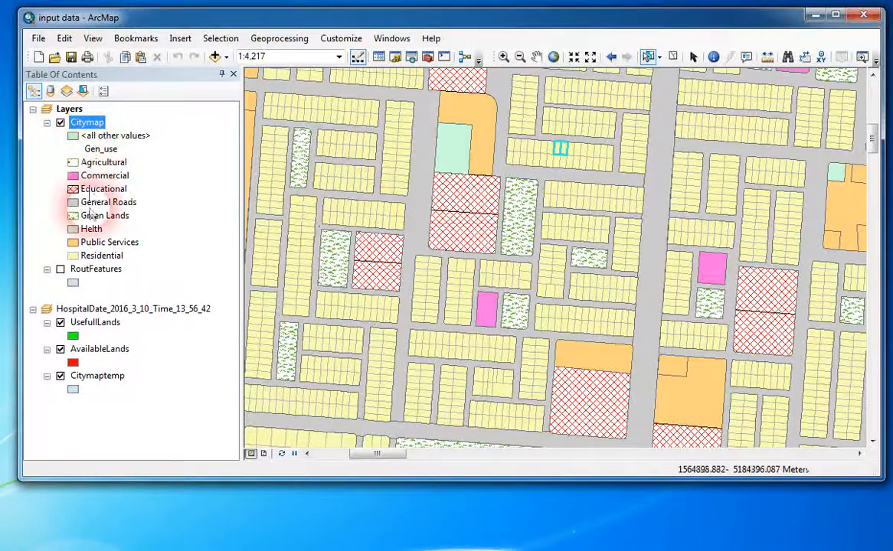
View the RoutFeatures layer alone by hiding Citymap, restore Citymap, and select a single residential parcel on the map.
left_click(94, 272)
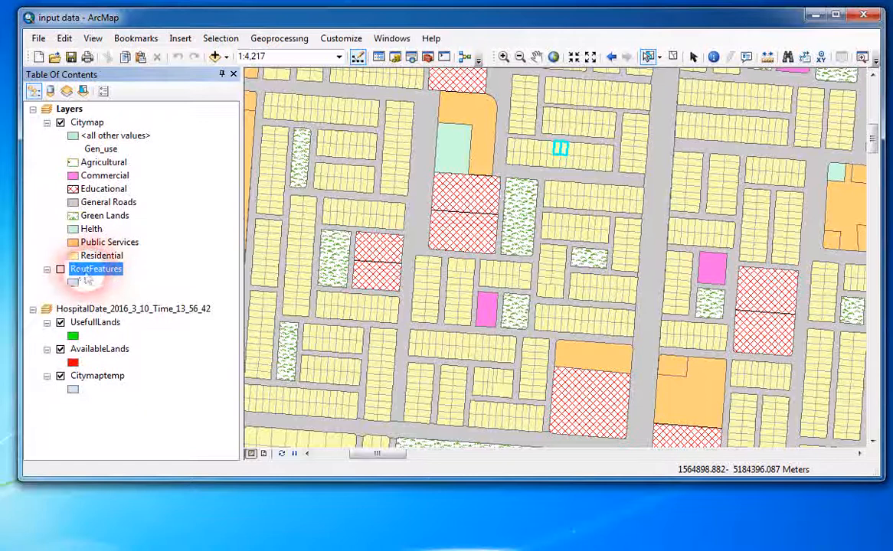
left_click(67, 109)
left_click(61, 123)
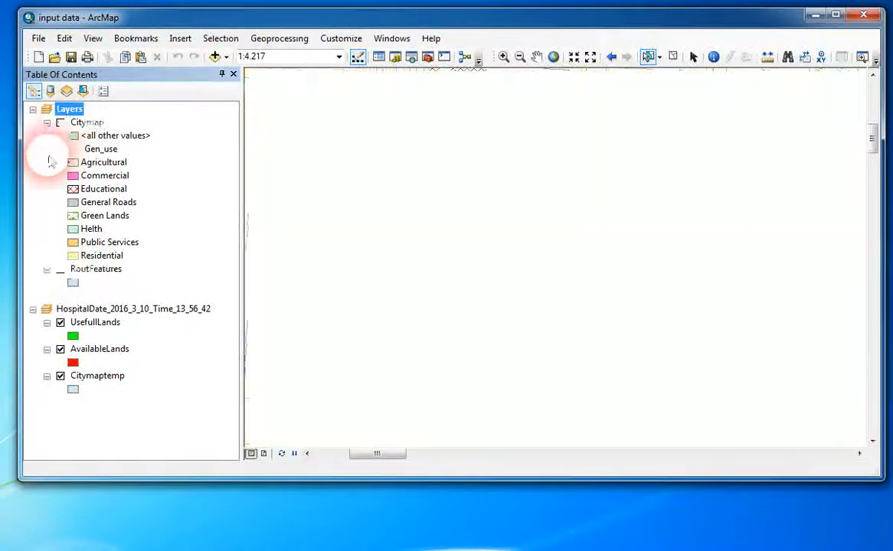
left_click(61, 270)
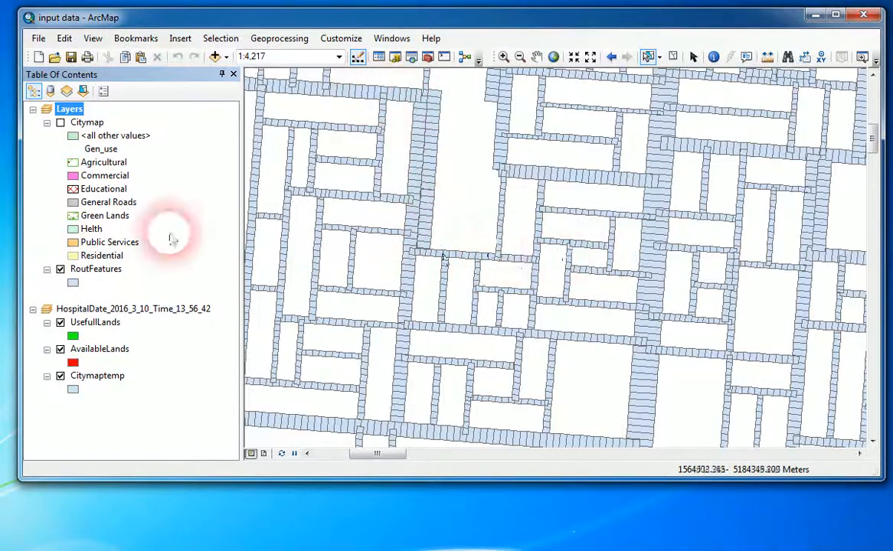
left_click(61, 123)
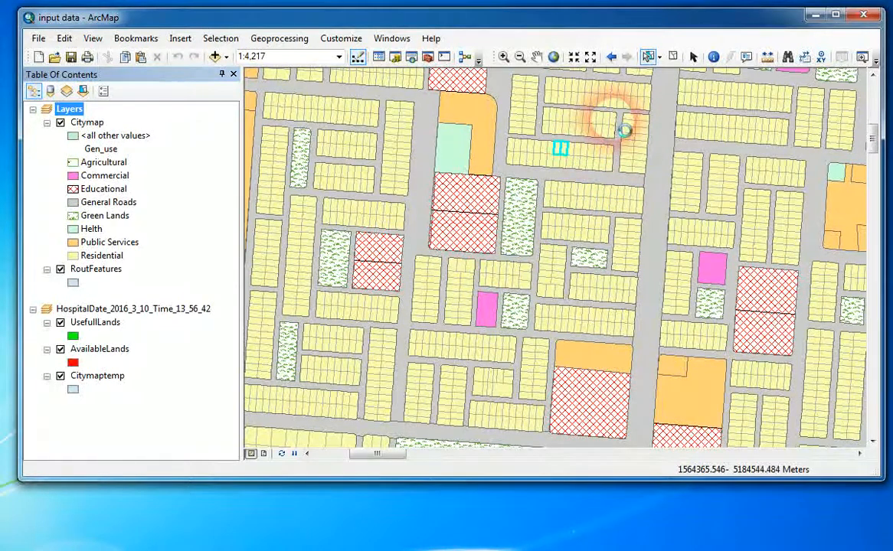
left_click(617, 124)
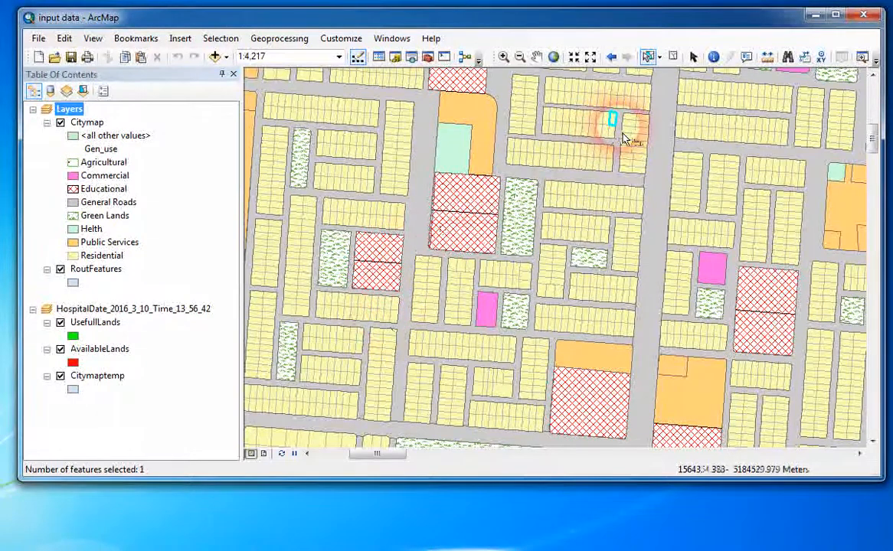
Remove the HospitalDate_2016_3_10_Time_13_56_42 data frame from the map and hide the RoutFeatures layer.
right_click(90, 308)
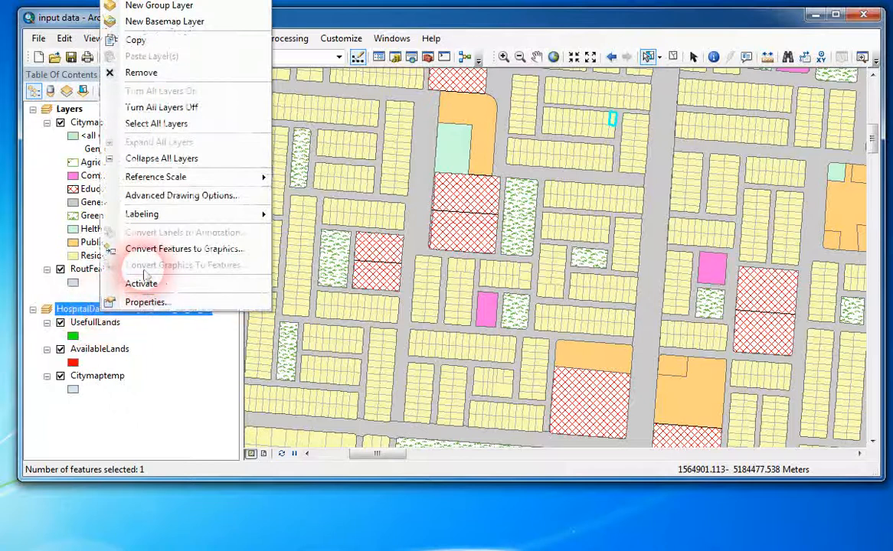
left_click(141, 72)
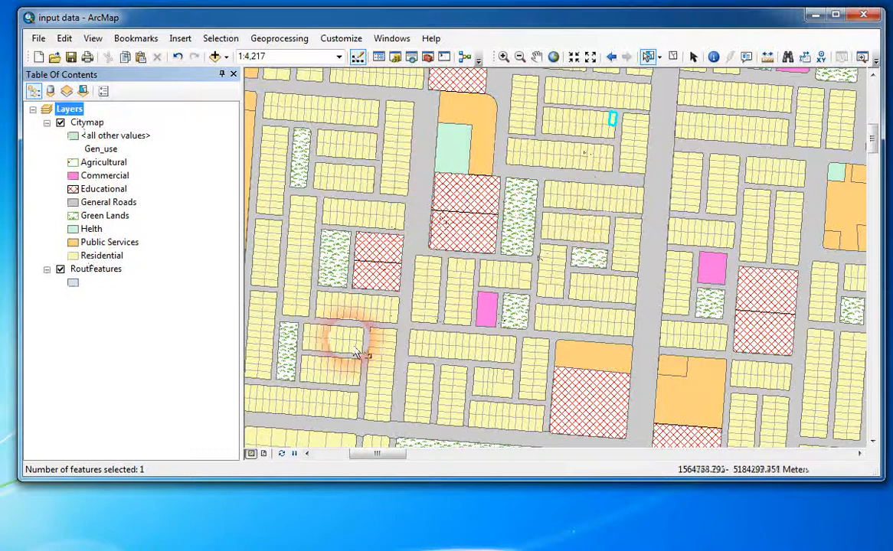
left_click(60, 269)
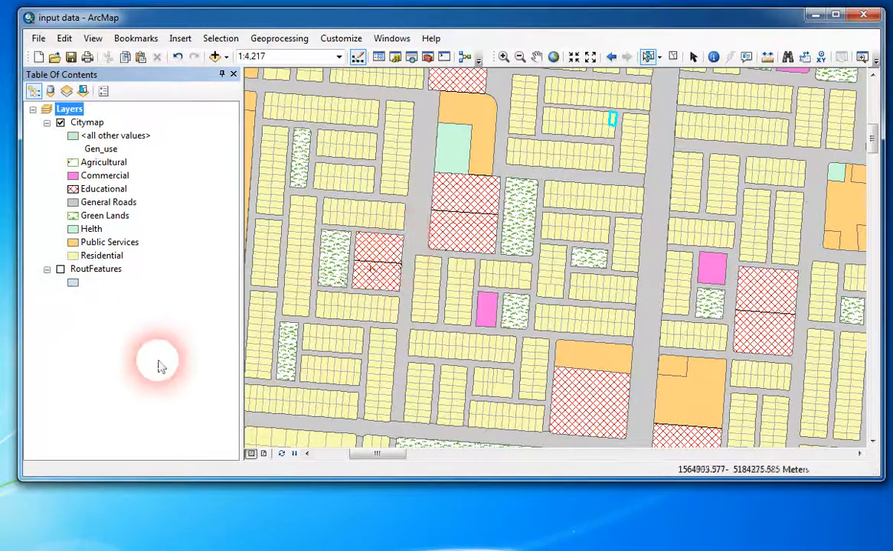
Switch to the requairments workbook in Excel and examine the two land uses and the minimum distance in row 2.
left_click(161, 549)
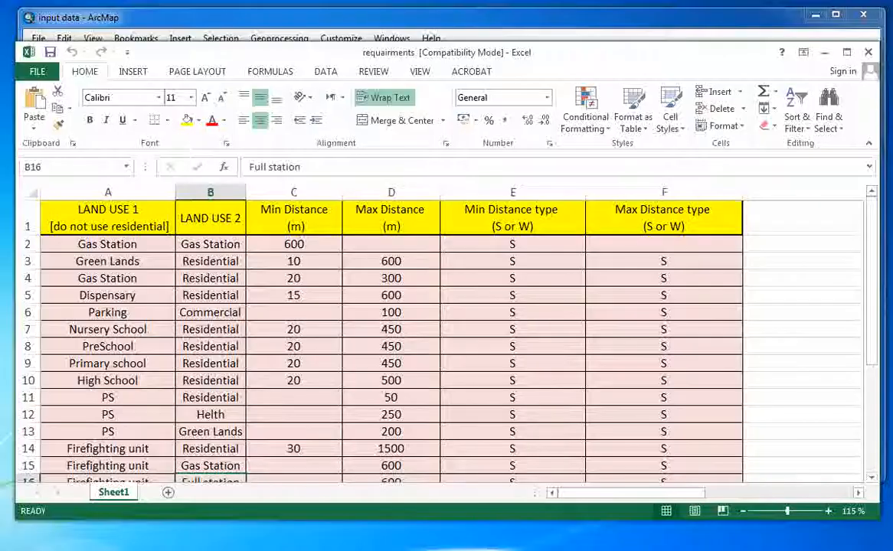
left_click_drag(542, 59, 547, 27)
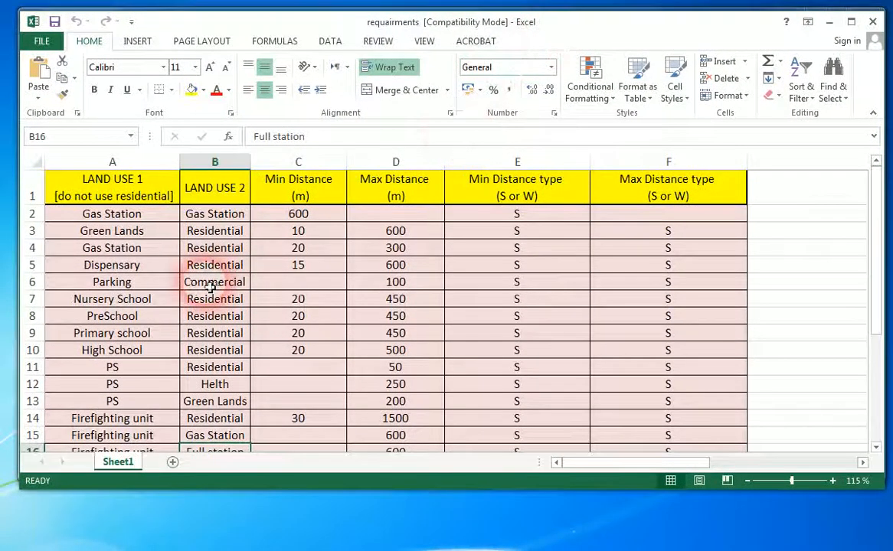
left_click(154, 216)
left_click(199, 216)
left_click(171, 219)
left_click(233, 218)
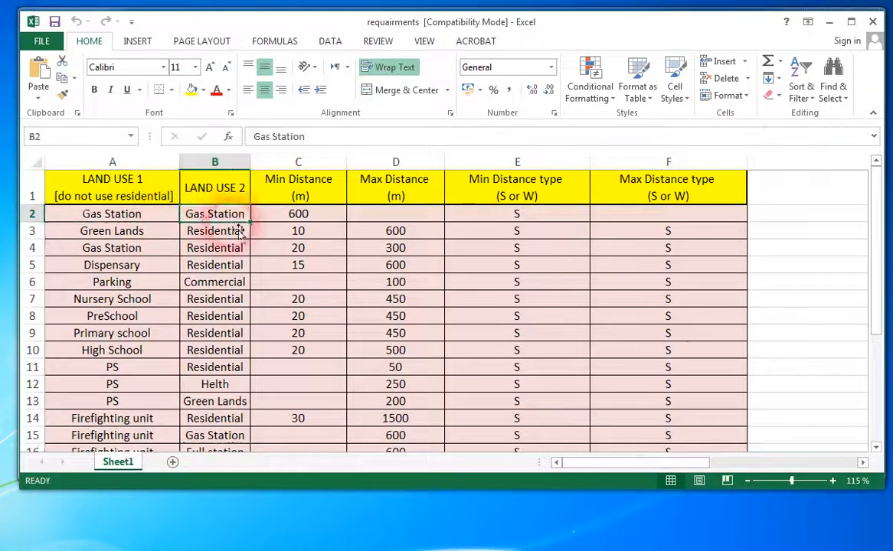
left_click(256, 215)
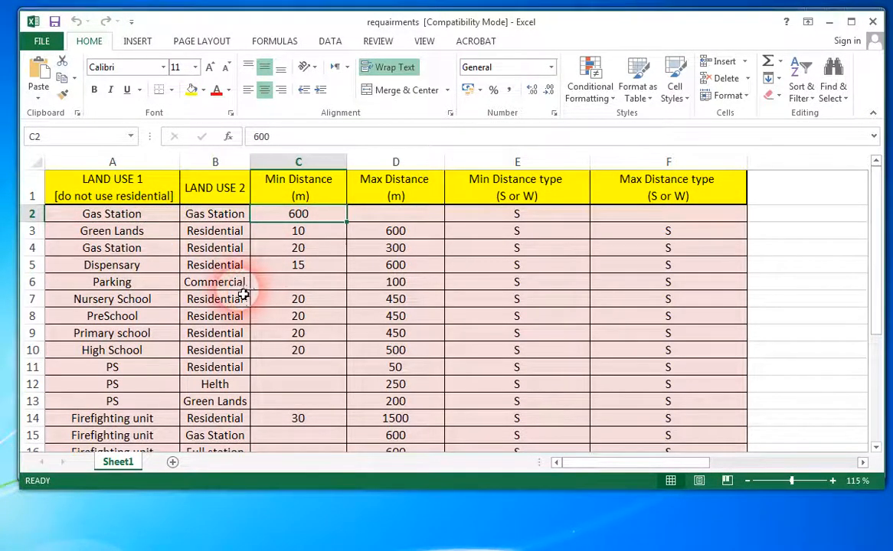
Compare the Gas Station entries of both land use columns with the minimum and maximum distance cells of their rule.
left_click(128, 216)
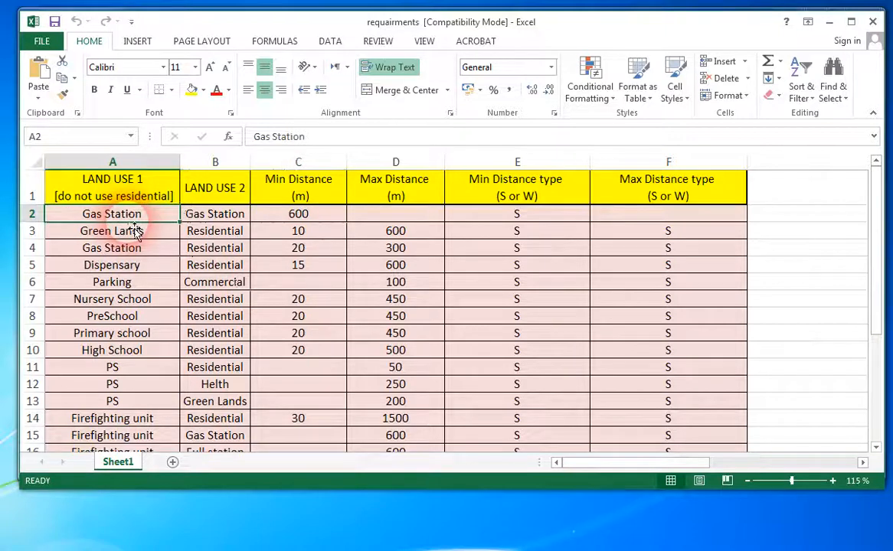
left_click(142, 266)
left_click(157, 218)
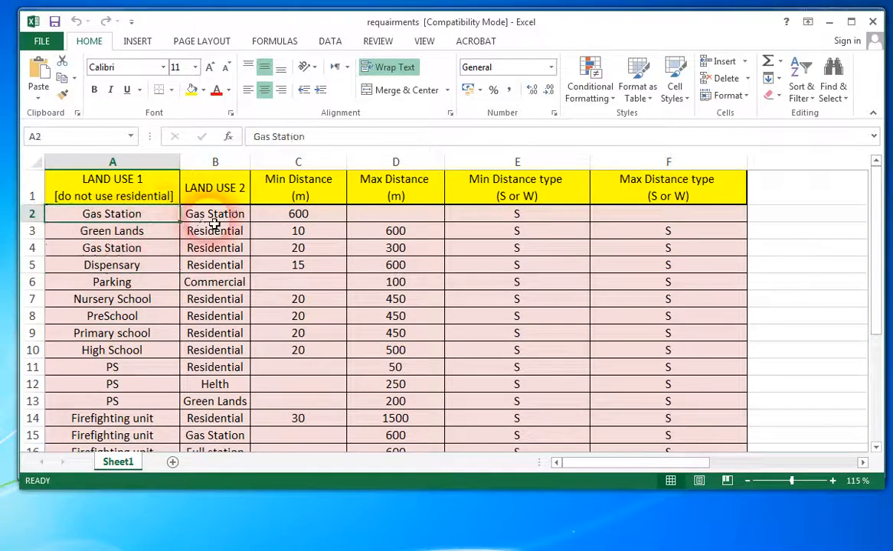
left_click(199, 220)
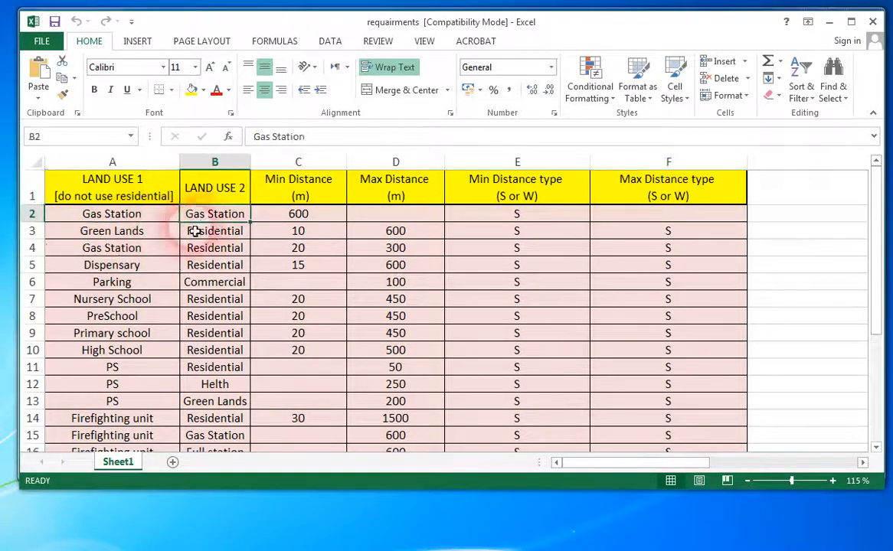
left_click(152, 220)
left_click(360, 210)
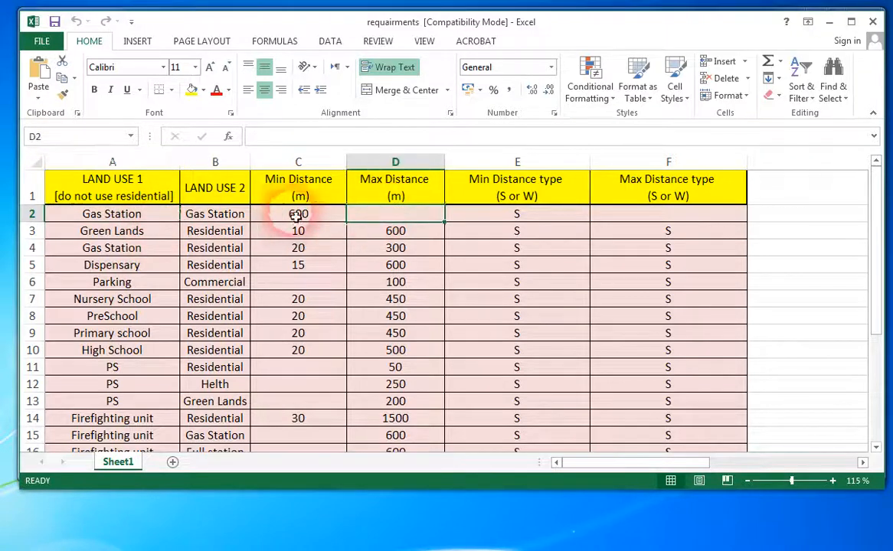
left_click(147, 219)
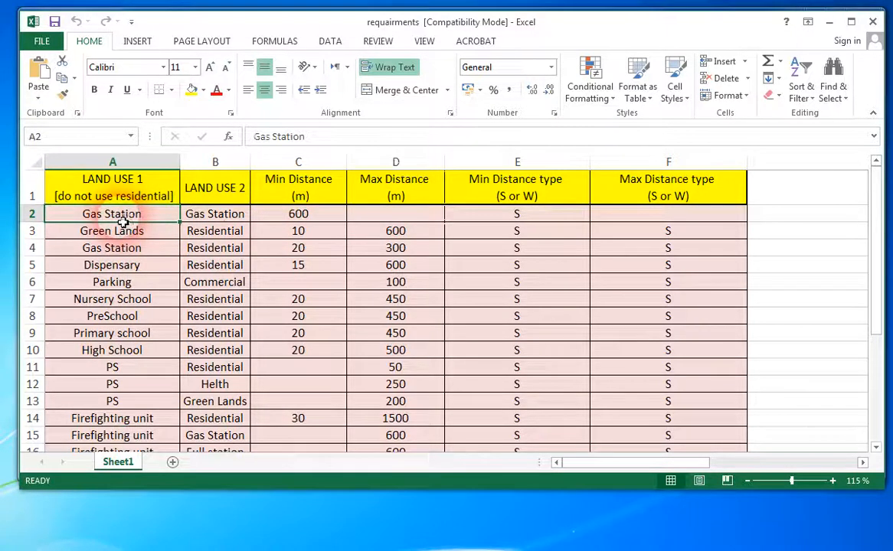
left_click(275, 219)
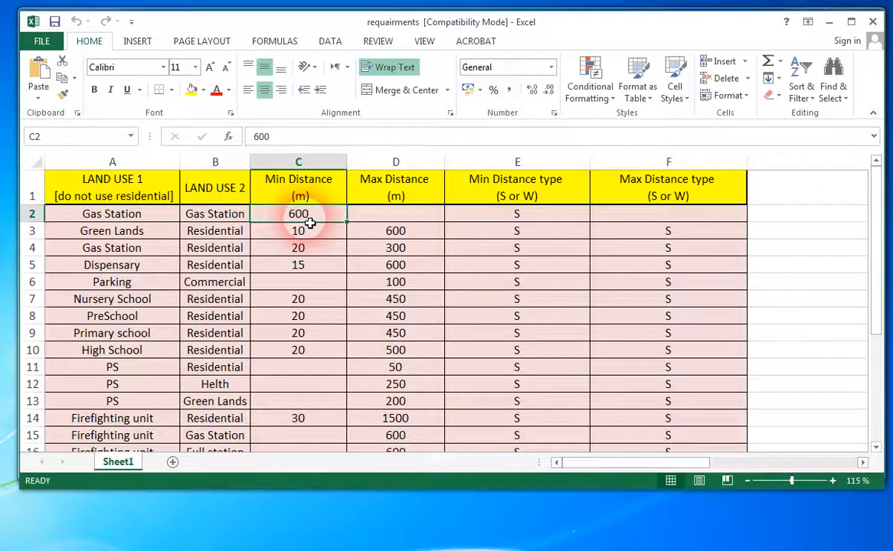
left_click(220, 218)
left_click(296, 219)
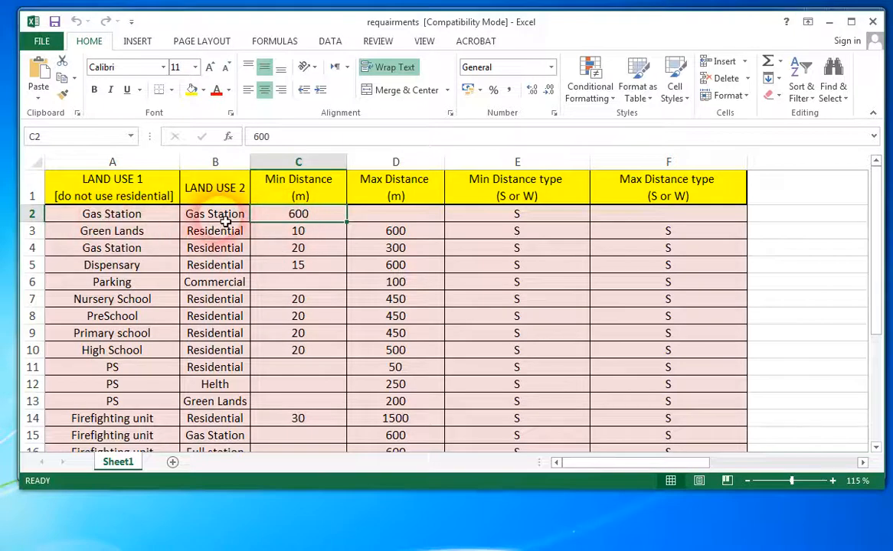
Examine the Green Lands to Residential rule with its minimum and maximum distances in row 3.
left_click(151, 238)
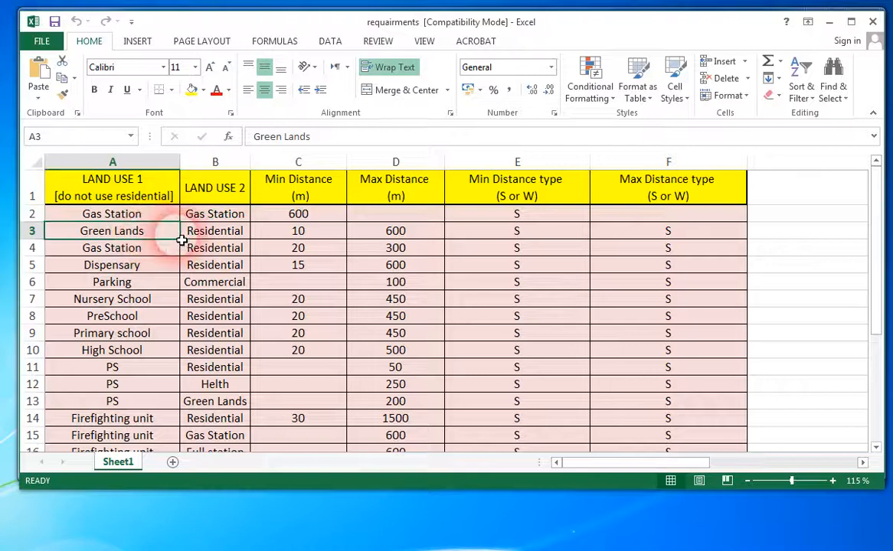
left_click(234, 234)
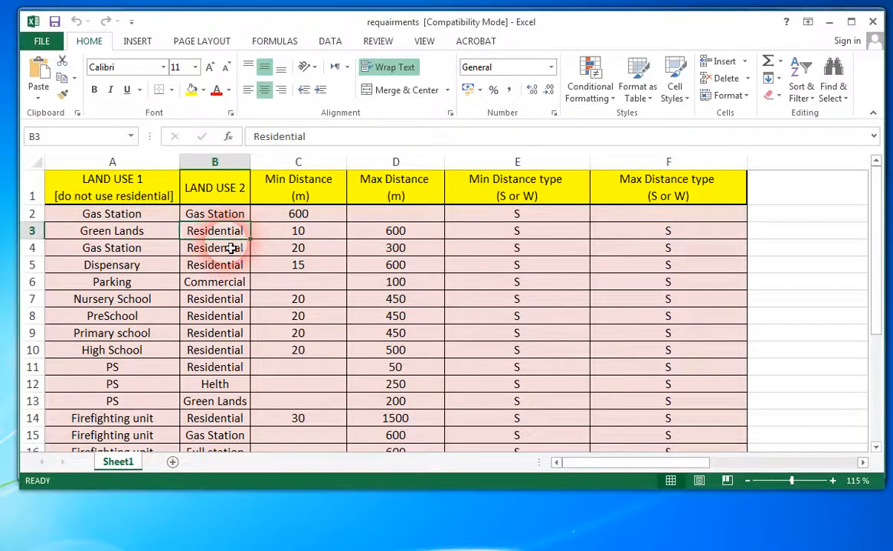
left_click(283, 237)
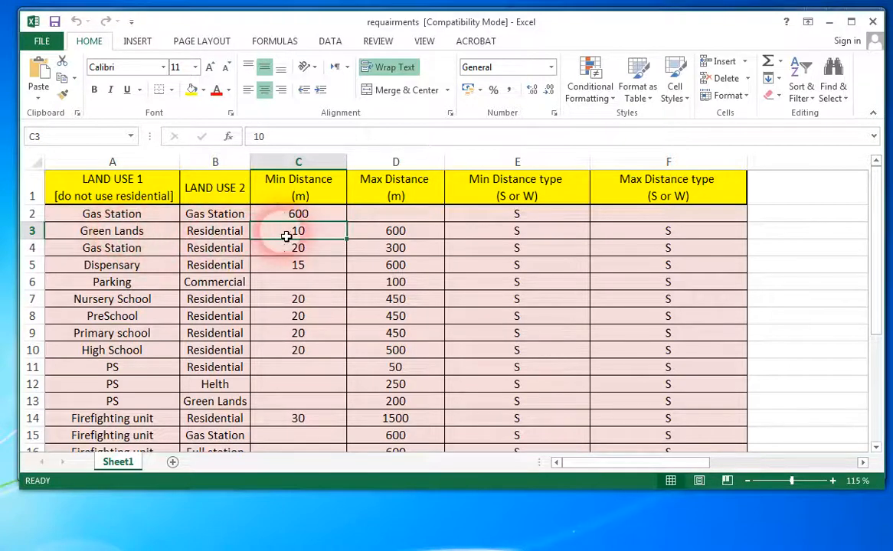
left_click(381, 239)
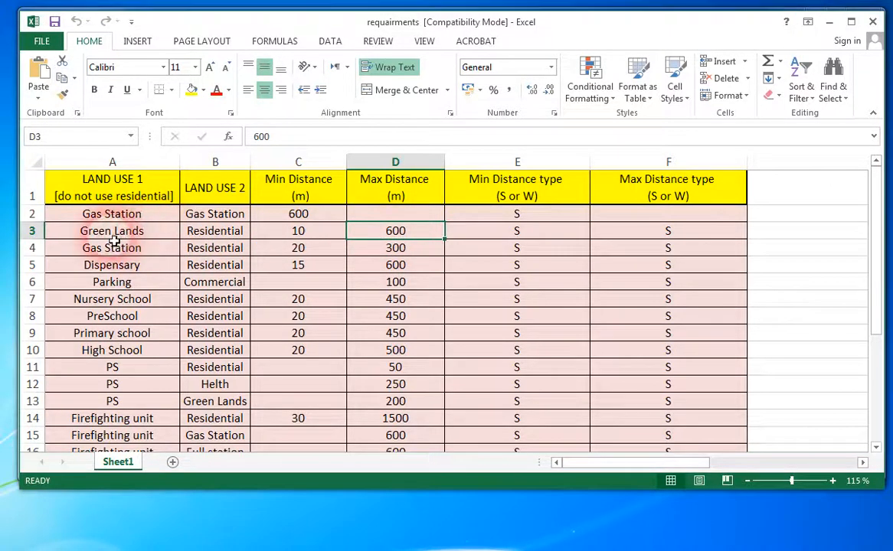
left_click(235, 238)
Examine the Gas Station and Dispensary rules against Residential, and look through the school rules in the rows below.
left_click(131, 253)
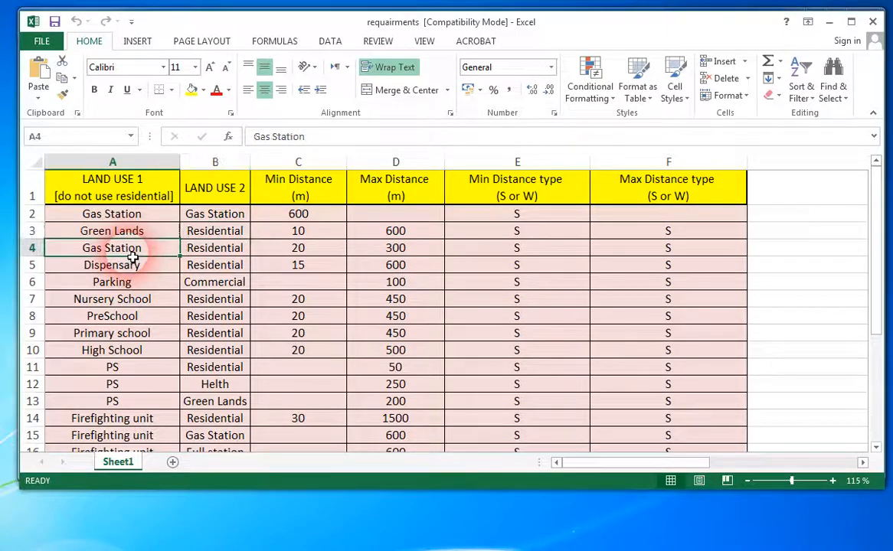
left_click(207, 250)
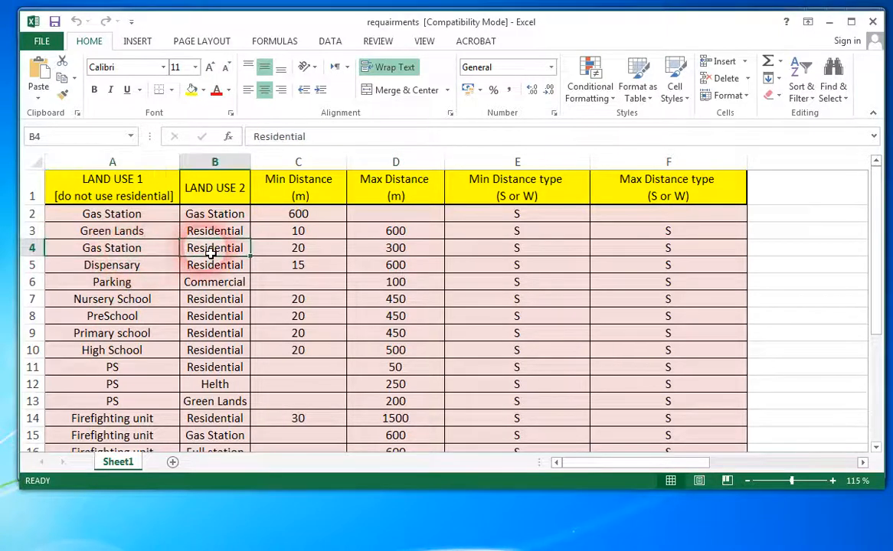
left_click(142, 268)
left_click(203, 268)
left_click(153, 315)
scroll(147, 344, "down", 3)
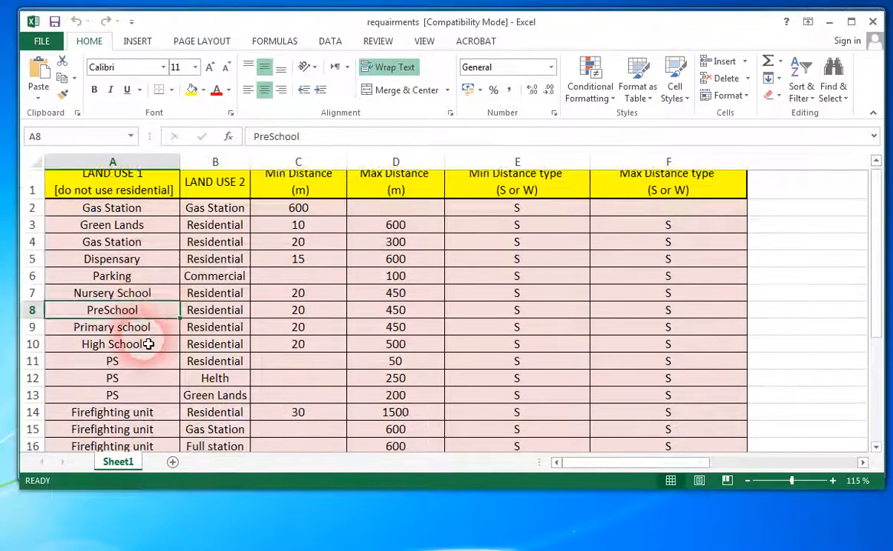
scroll(148, 344, "up", 3)
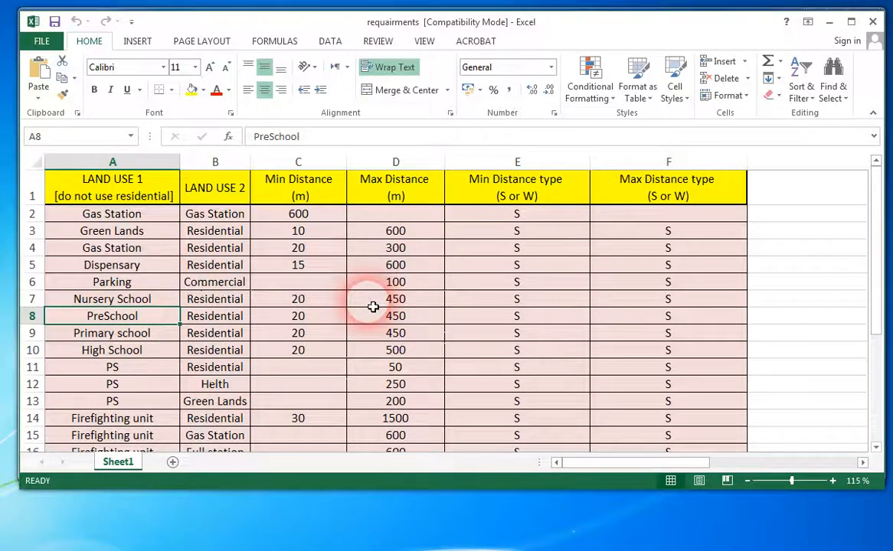
Look through the LAND USE 1 column, comparing the Gas Station, Parking, school and PS entries, and view the rows below.
left_click(126, 282)
left_click(123, 315)
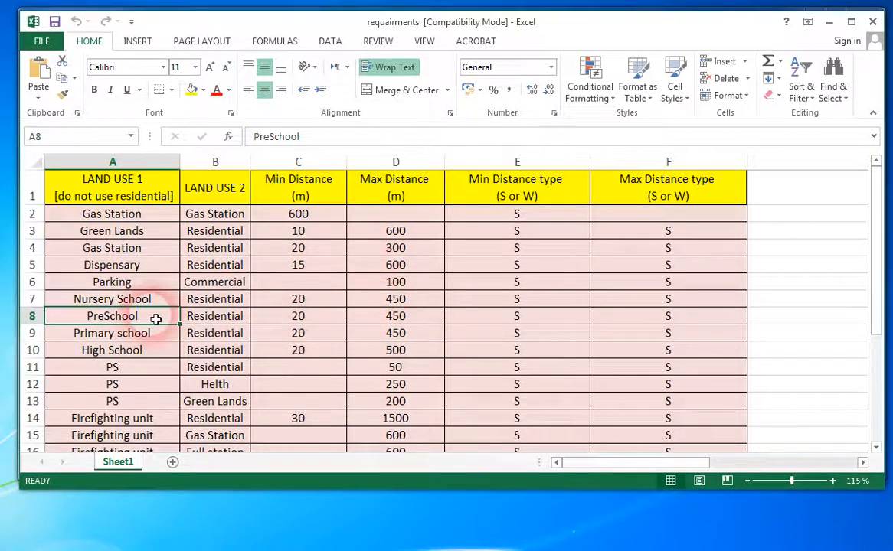
left_click(139, 302)
left_click(138, 333)
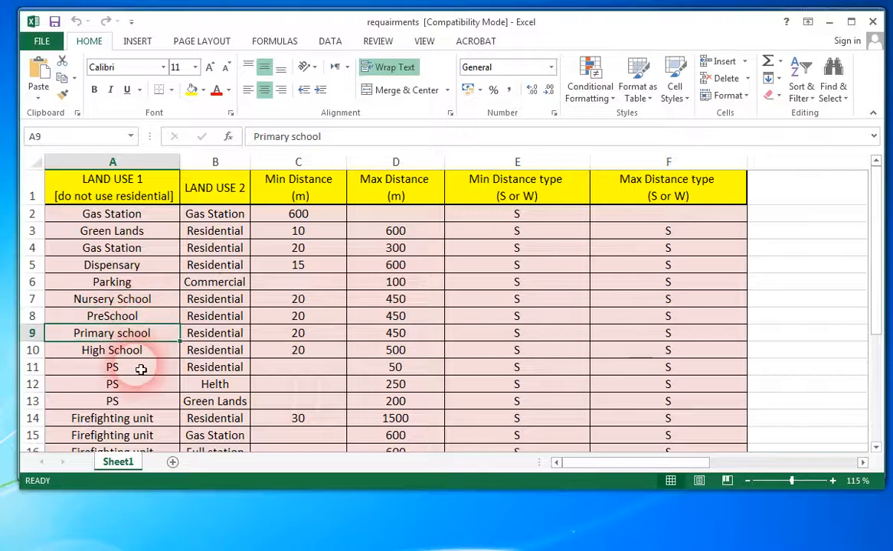
left_click(111, 249)
left_click(115, 282)
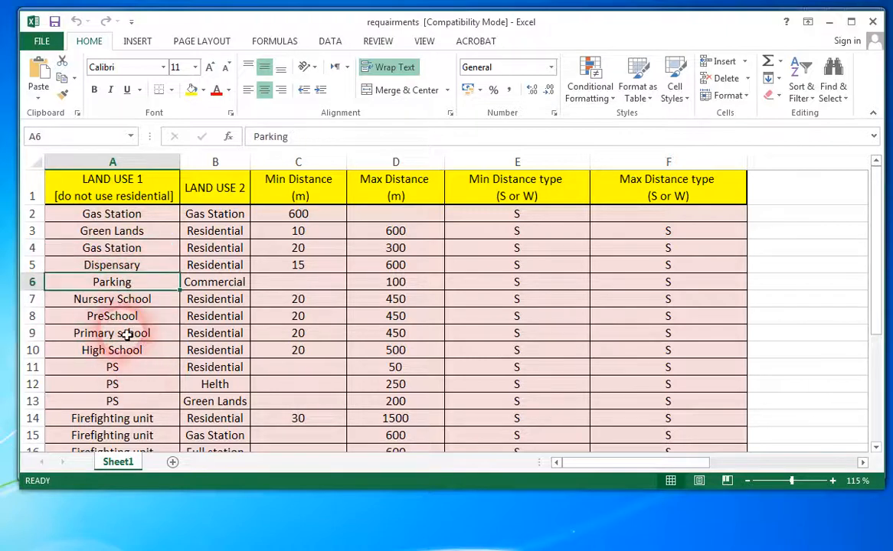
left_click(112, 217)
left_click(114, 283)
left_click(115, 315)
left_click(114, 333)
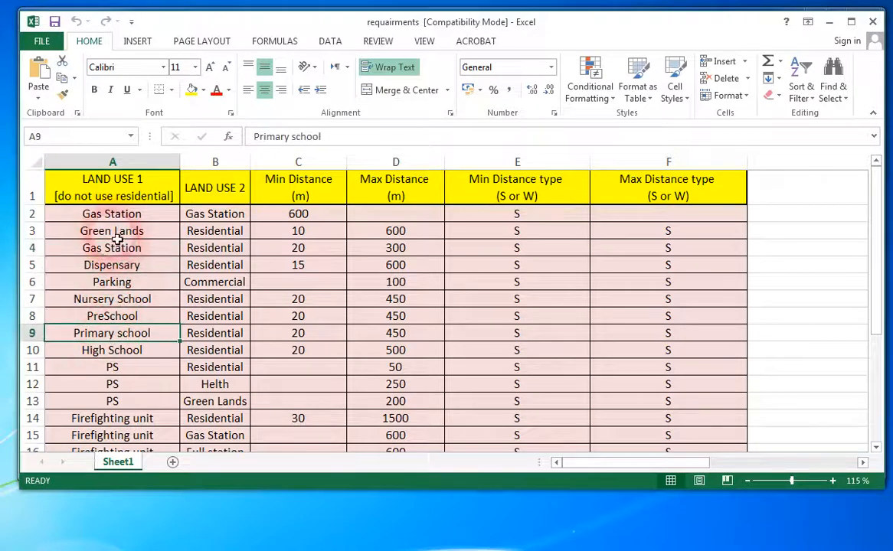
left_click(103, 397)
scroll(120, 364, "down", 3)
scroll(120, 364, "up", 3)
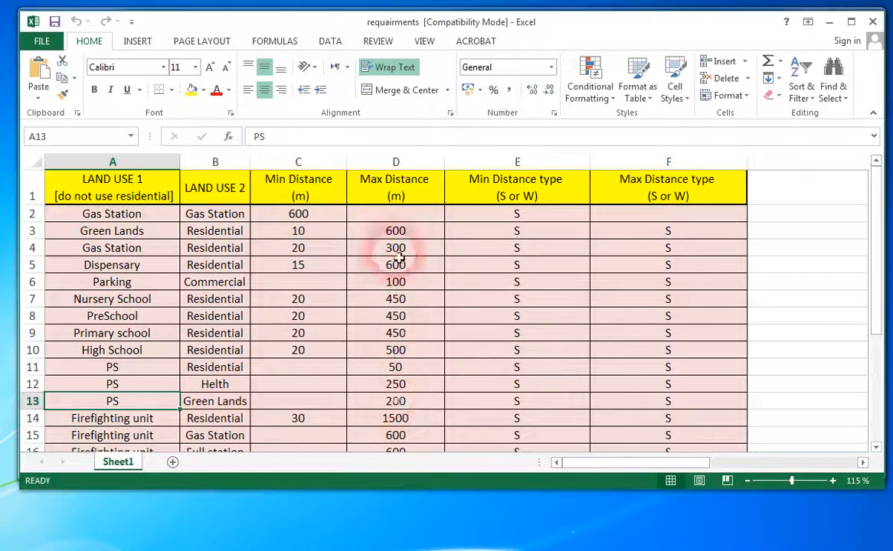
Examine the minimum and maximum distance type columns (S or W) for the rules, and close the requairments workbook.
left_click(522, 284)
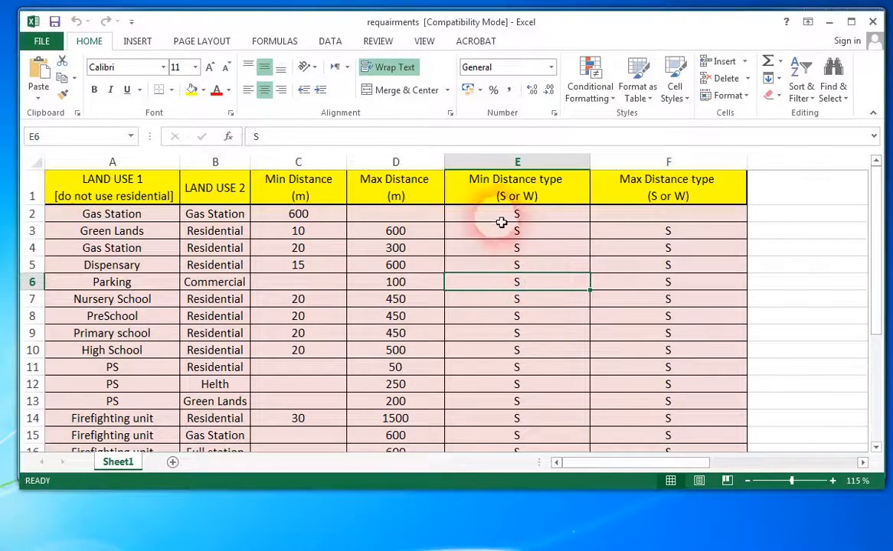
left_click(511, 283)
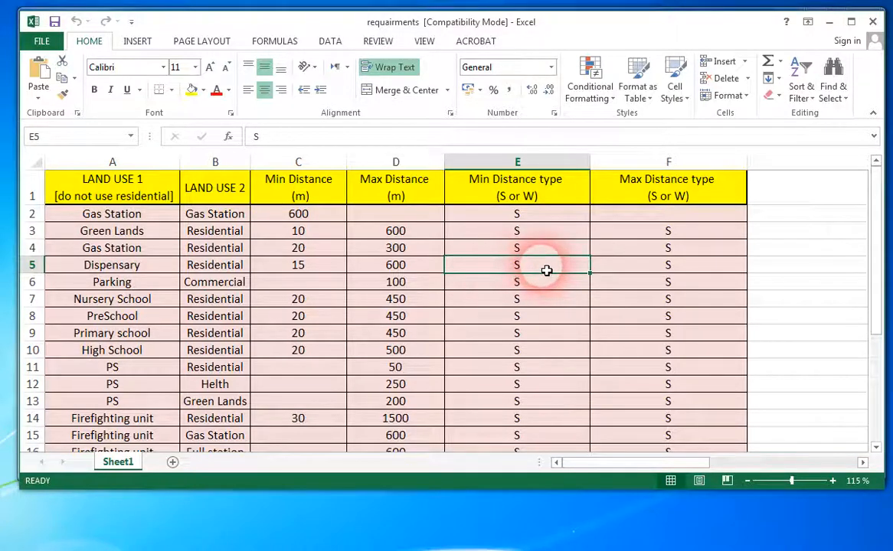
key("Down")
key("Down")
key("Down")
key("Down")
key("Down")
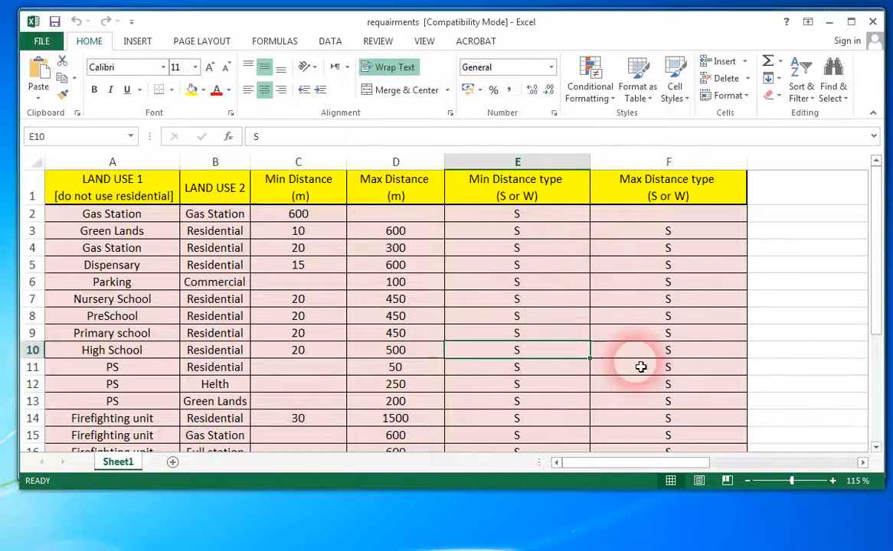
left_click(641, 351)
left_click(634, 385)
left_click(538, 400)
left_click(612, 407)
left_click(569, 425)
left_click(558, 404)
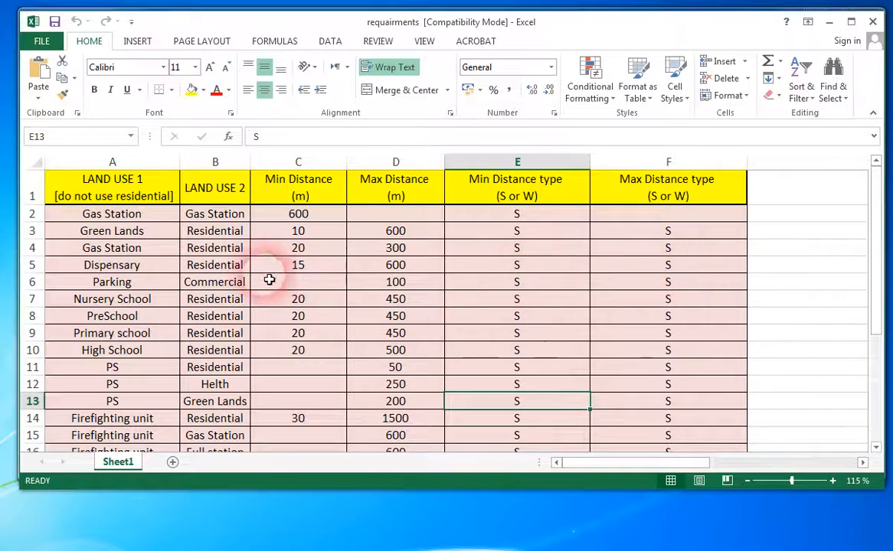
left_click(875, 25)
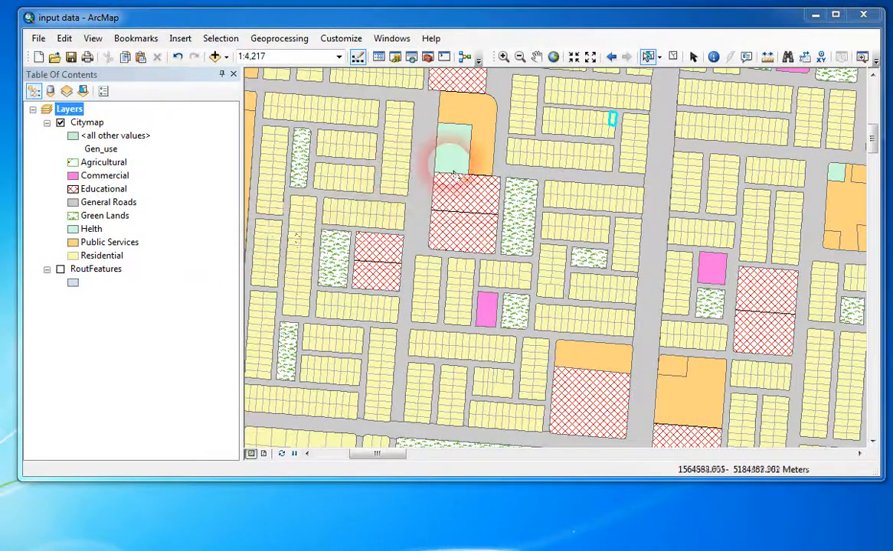
In ArcMap's toolbar customization, choose City_Master_2016.dll from the CITY_MASTER_2016 folder as the file to add.
left_click(340, 38)
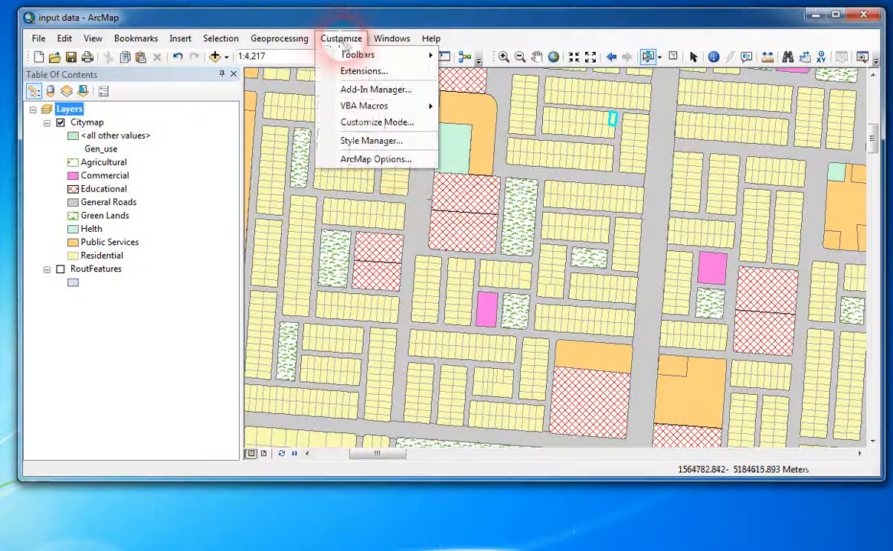
left_click(368, 122)
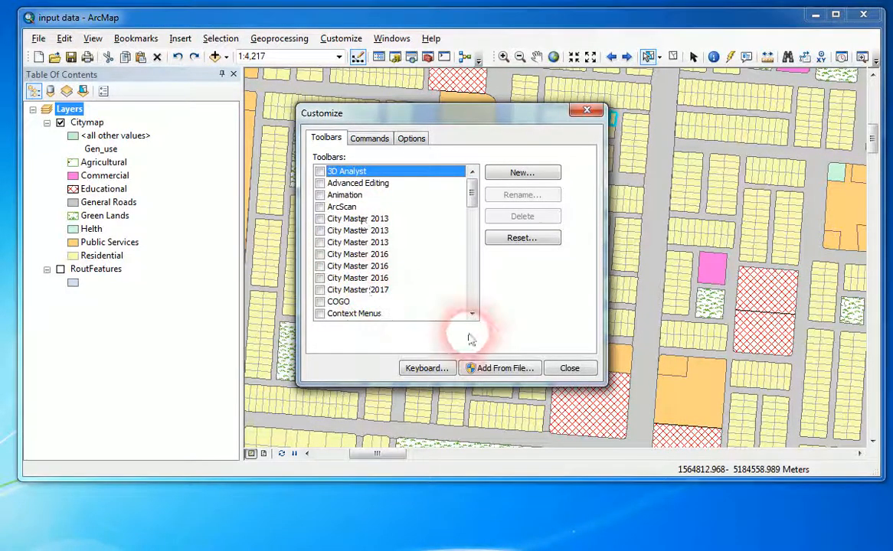
left_click(504, 369)
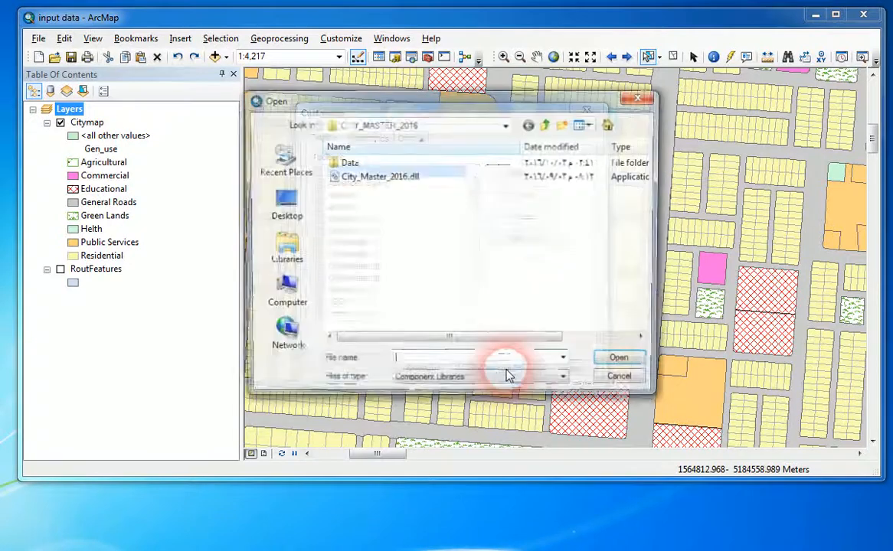
left_click(375, 177)
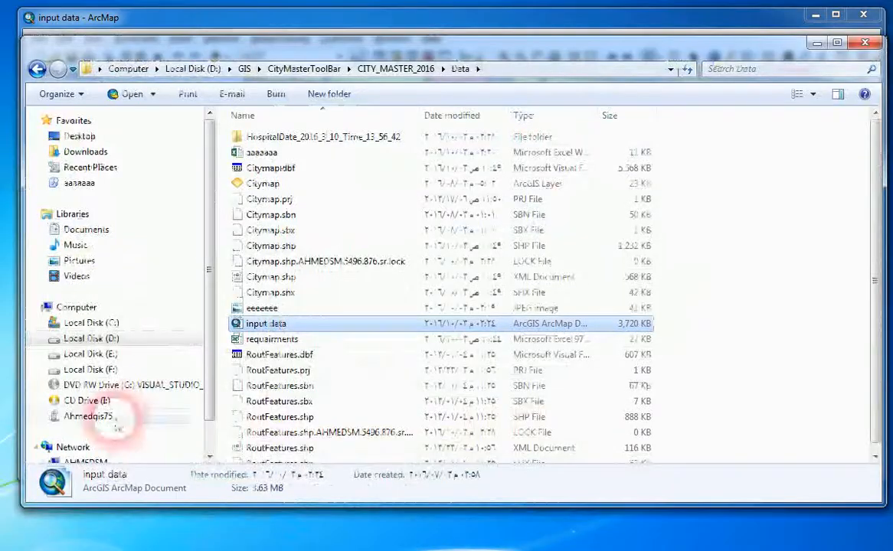
In File Explorer, examine the CITY_MASTER_2016 archive, the City_Master_2016.dll file and the input data document in Data, and close the window.
left_click(378, 304)
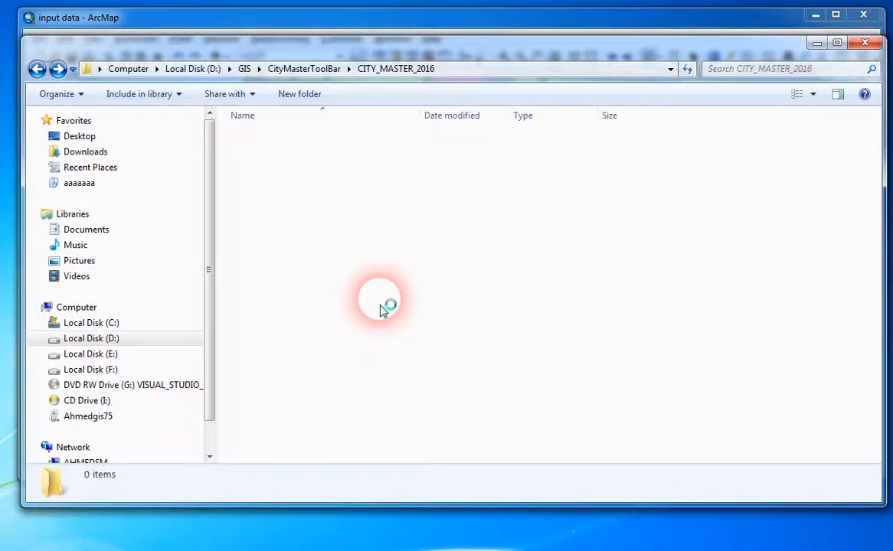
key("BackSpace")
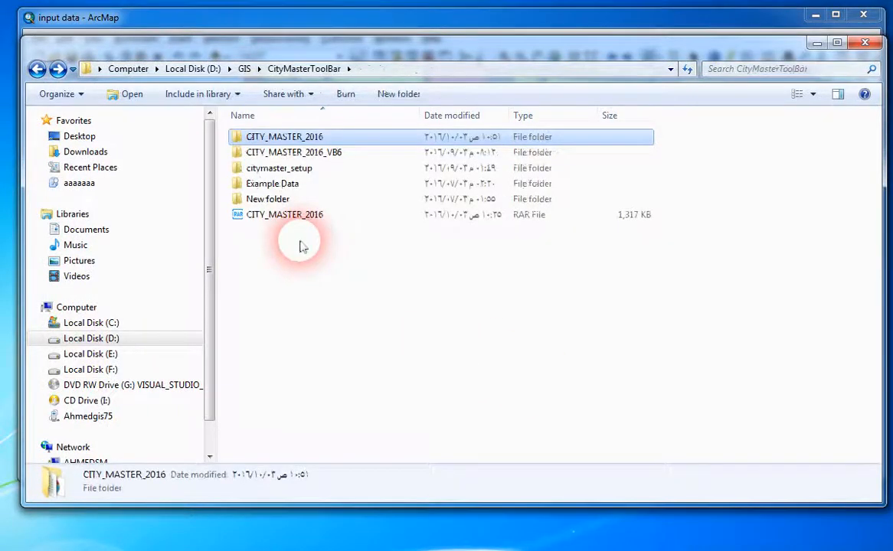
left_click(289, 217)
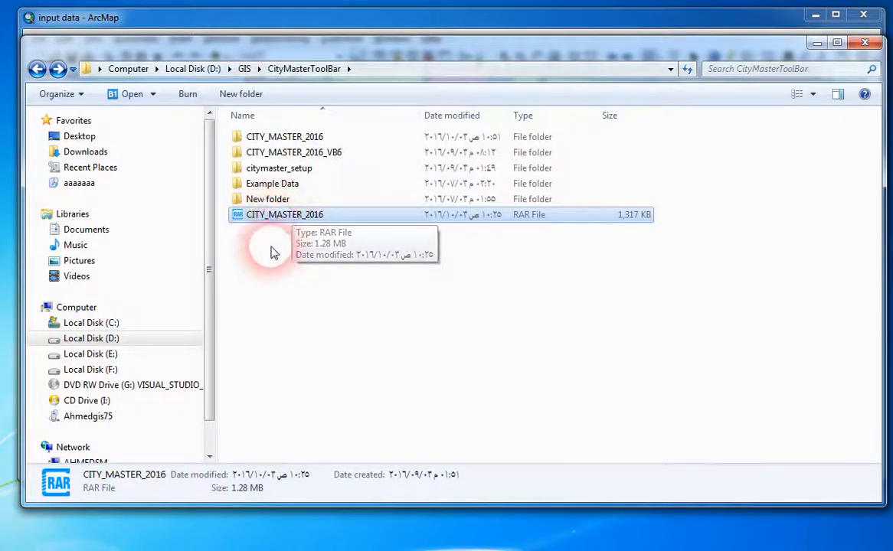
left_click(286, 139)
double_click(286, 139)
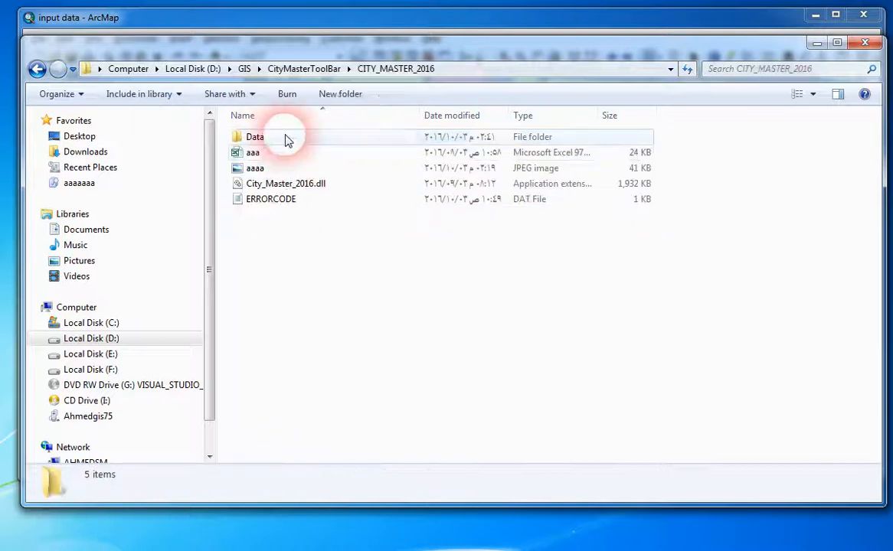
left_click(295, 184)
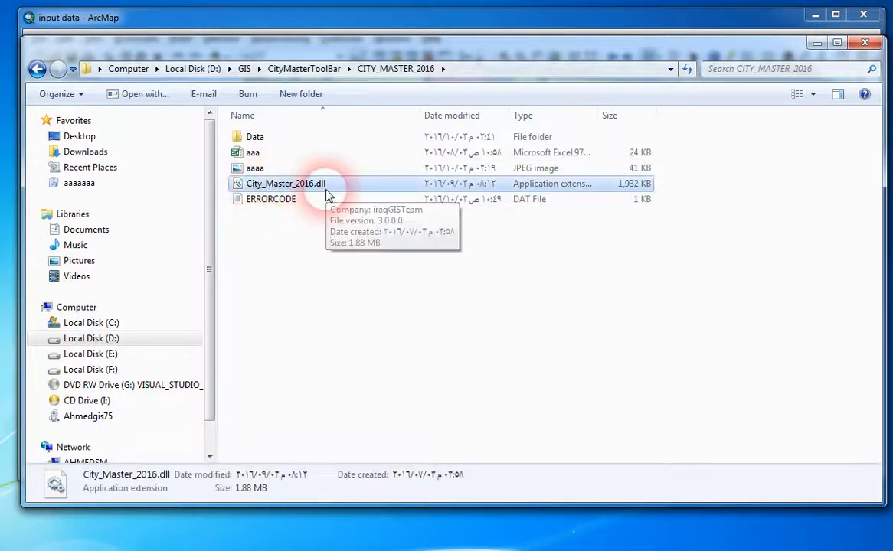
double_click(255, 139)
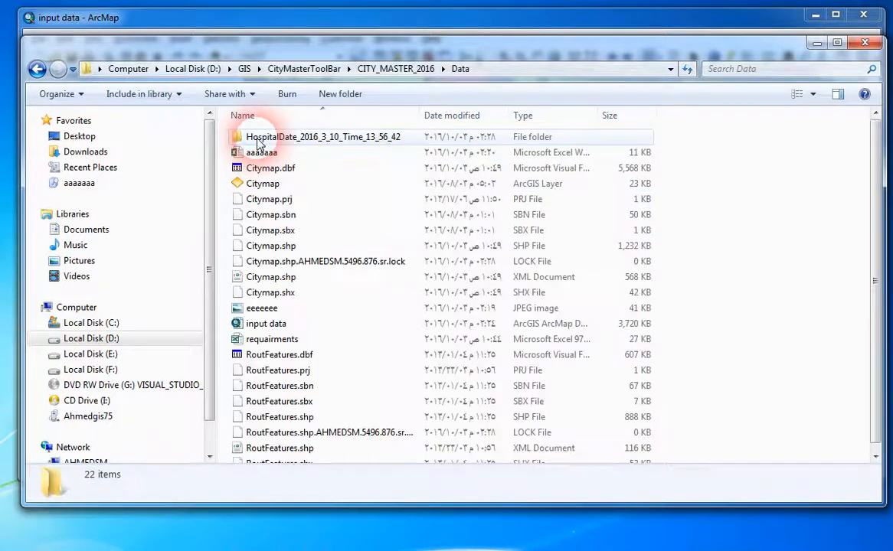
left_click(269, 324)
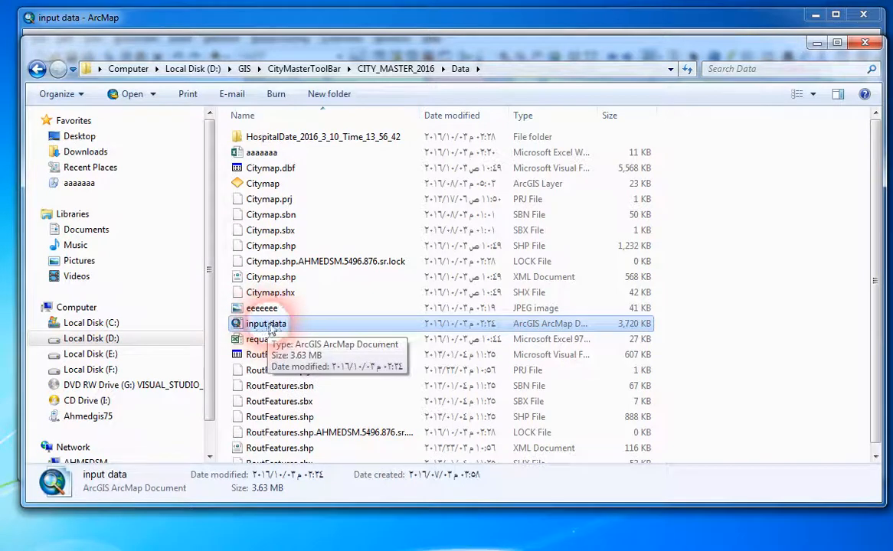
left_click(864, 43)
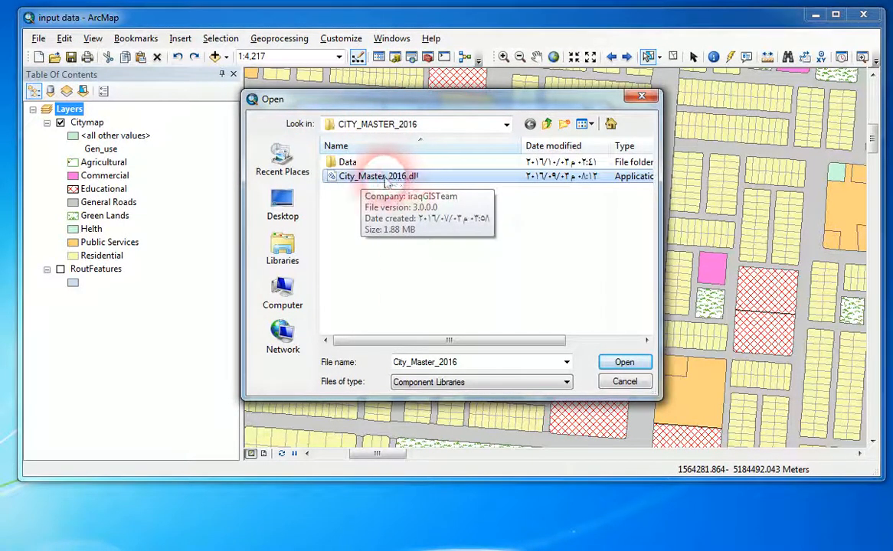
Load the selected City_Master_2016.dll into ArcMap, review its list of added objects and accept it.
left_click(623, 362)
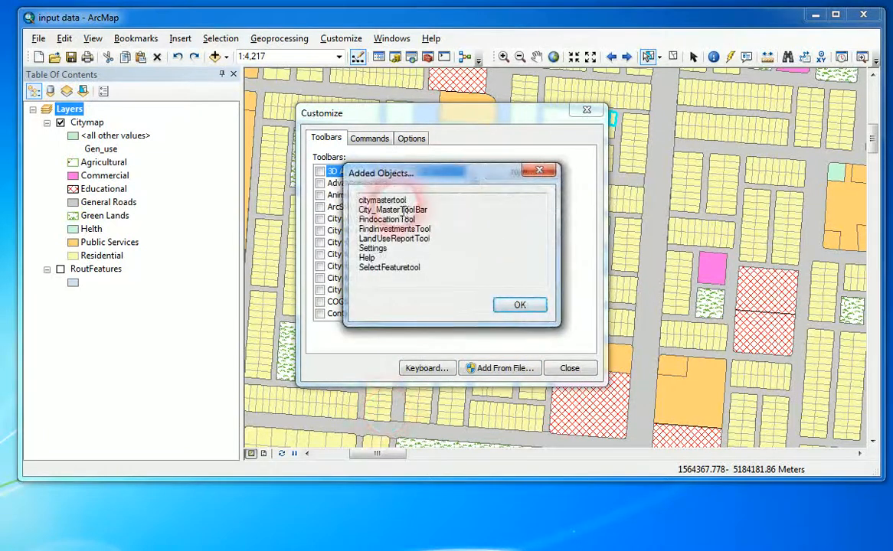
left_click_drag(364, 209, 429, 278)
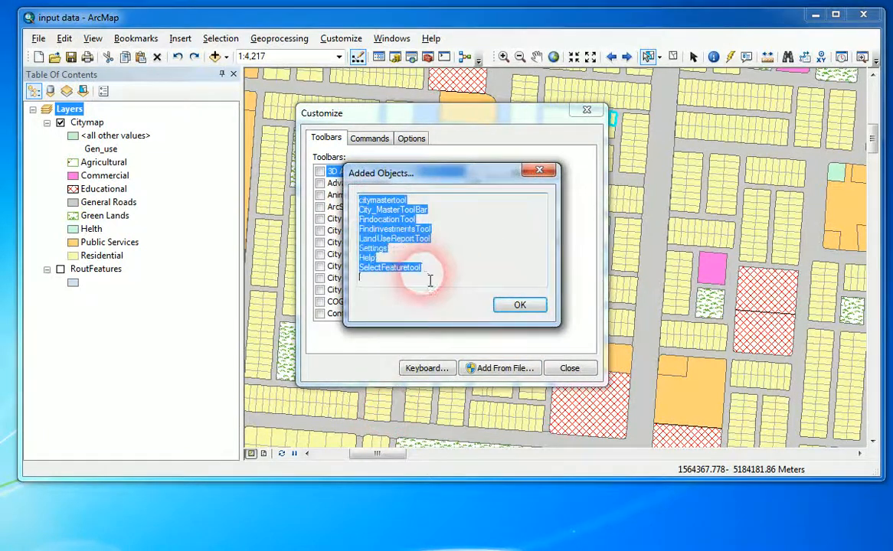
left_click(521, 306)
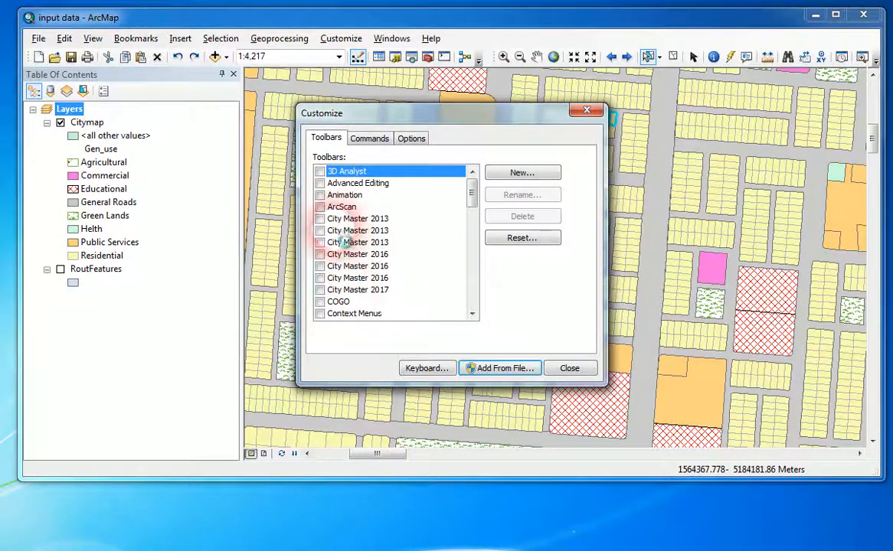
Turn on the City Master 2016 toolbar and close the customization dialog.
left_click(392, 258)
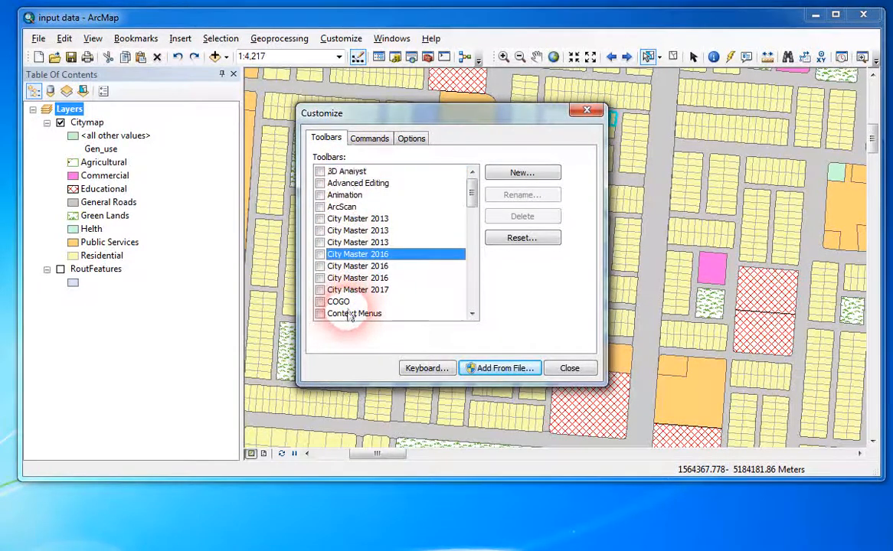
left_click(320, 254)
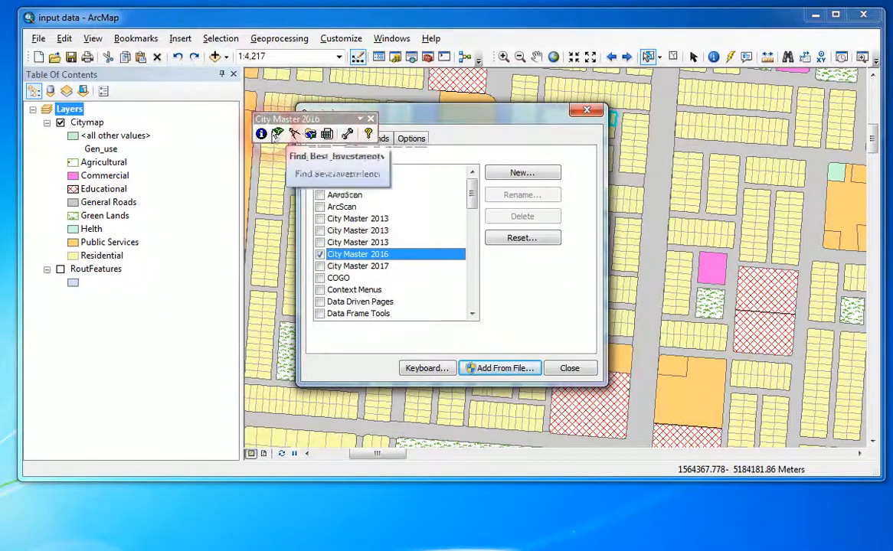
left_click(568, 370)
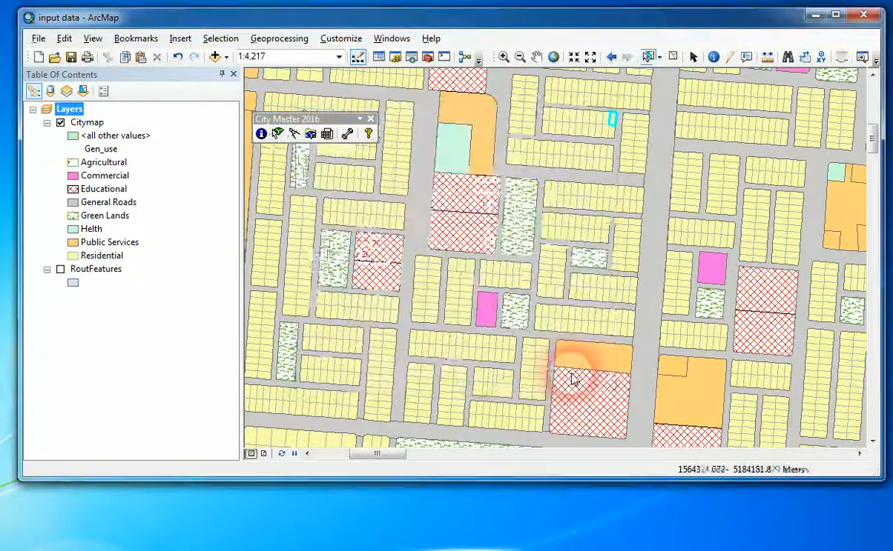
Move the floating City Master 2016 toolbar across the map toward the Helth parcel.
left_click(310, 133)
left_click(448, 121)
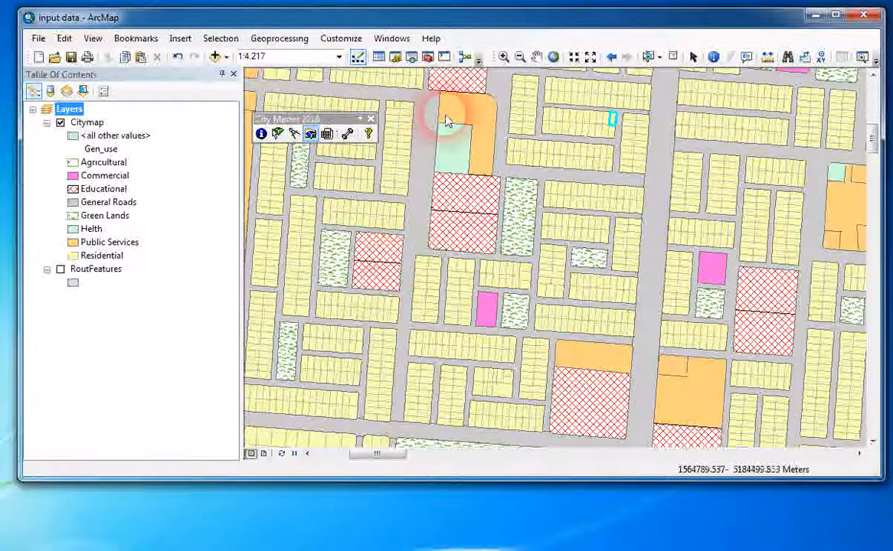
left_click_drag(300, 119, 410, 109)
left_click(375, 125)
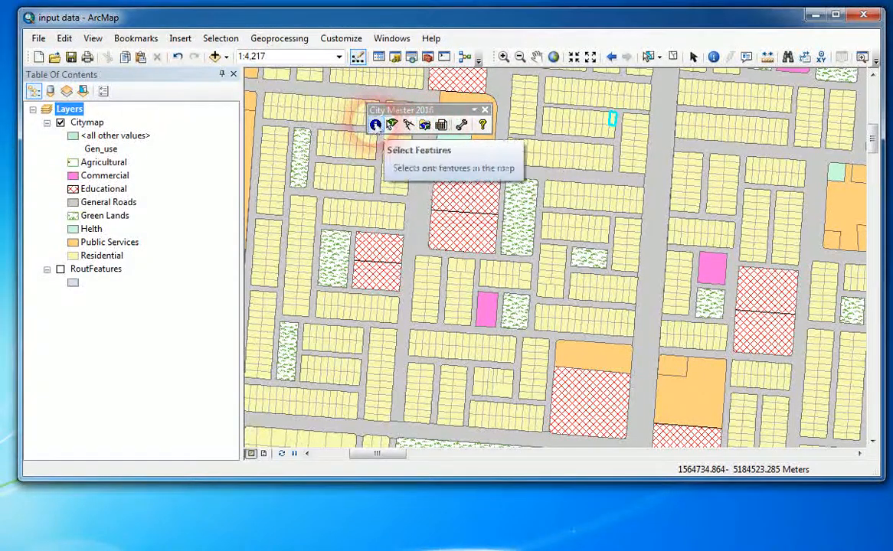
Open the City Master 2016 settings and set the data frame to Layers, with Citymap as the city map layer.
left_click(462, 128)
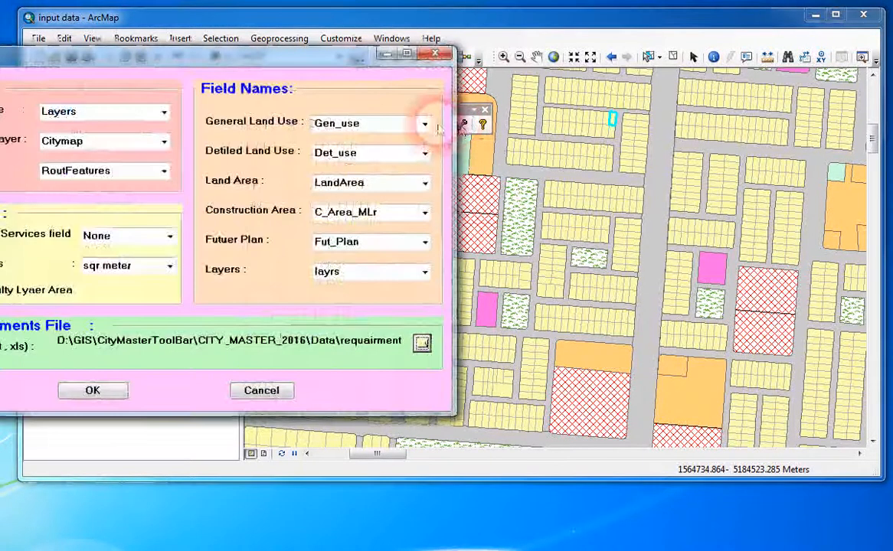
left_click_drag(355, 73, 599, 82)
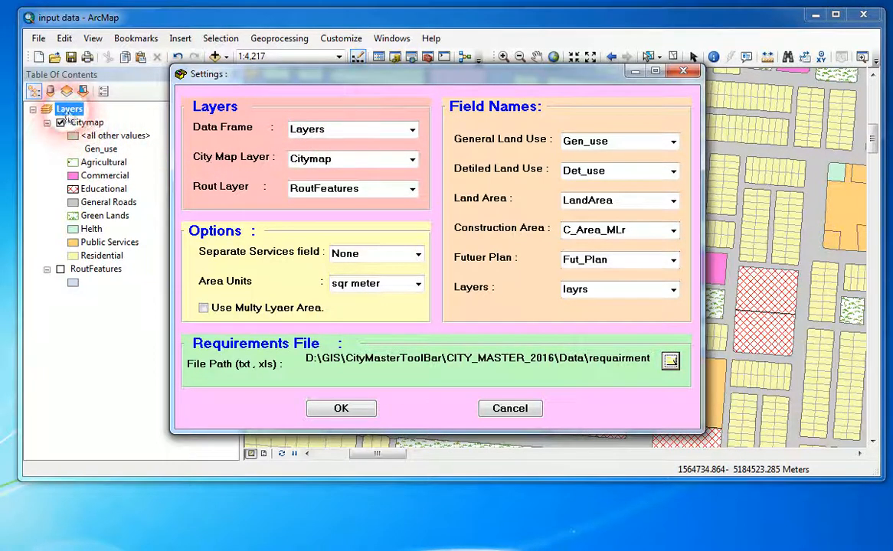
left_click(408, 132)
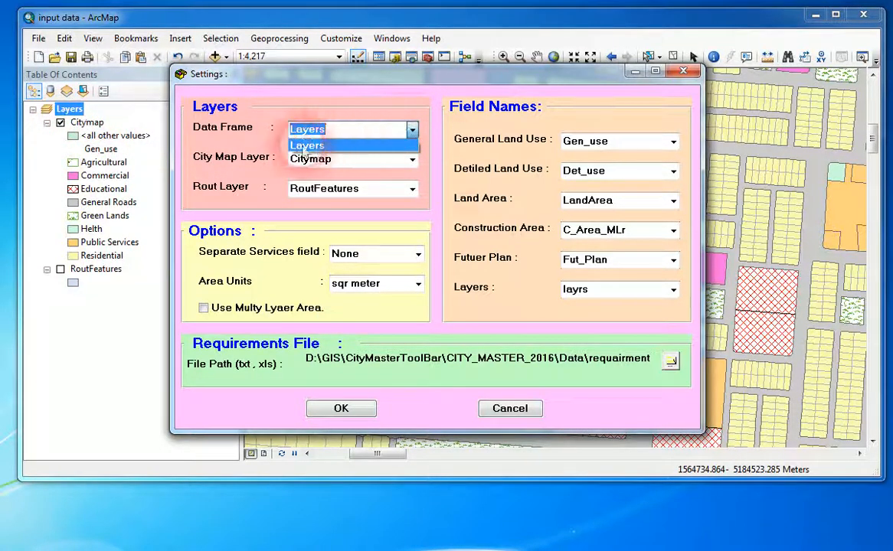
left_click(281, 139)
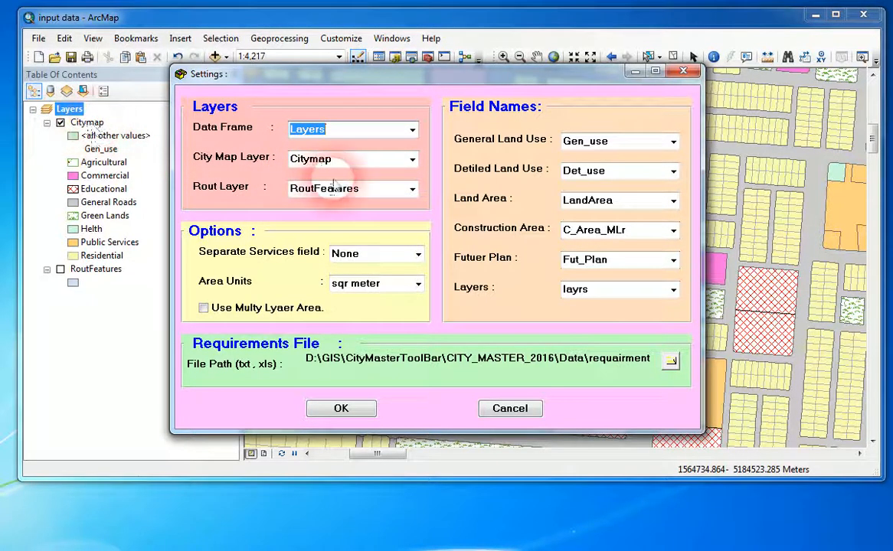
left_click(412, 160)
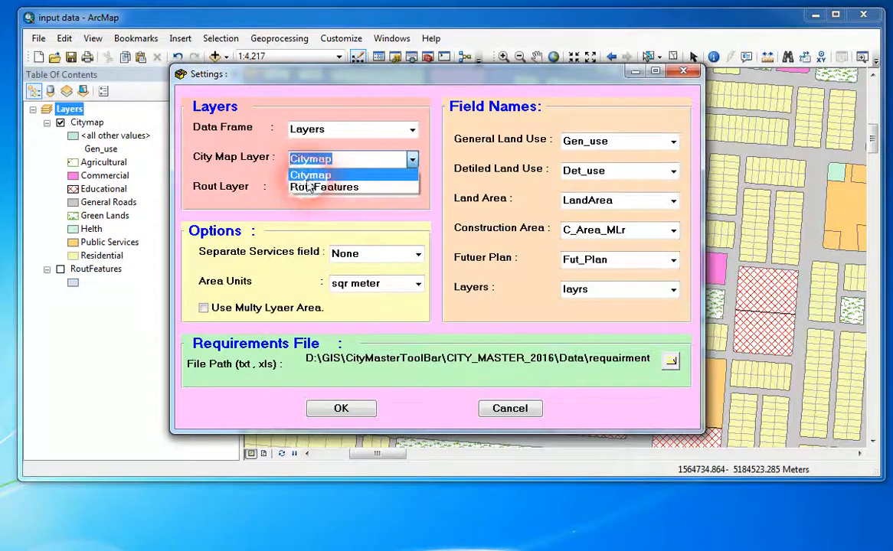
left_click(360, 104)
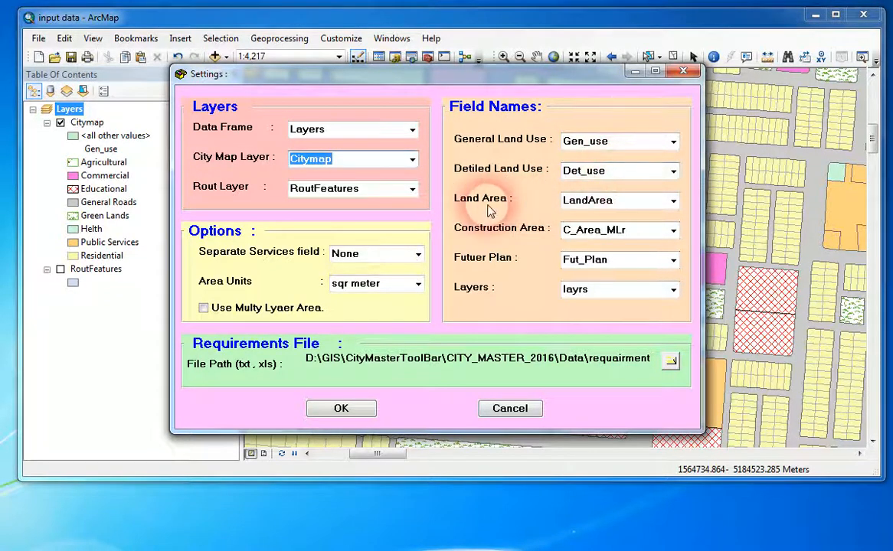
Assign the LandArea field to Land Area and the C_Area_MLr field to Construction Area.
left_click(673, 201)
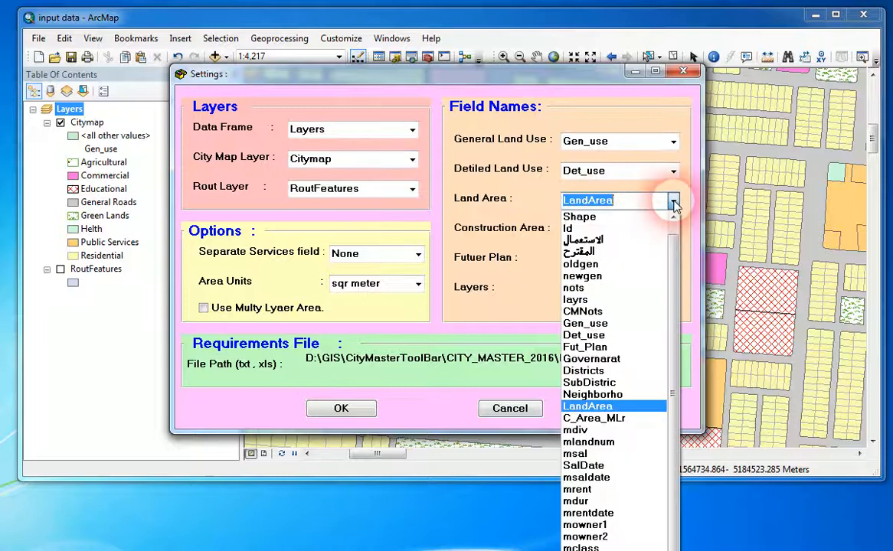
left_click(586, 406)
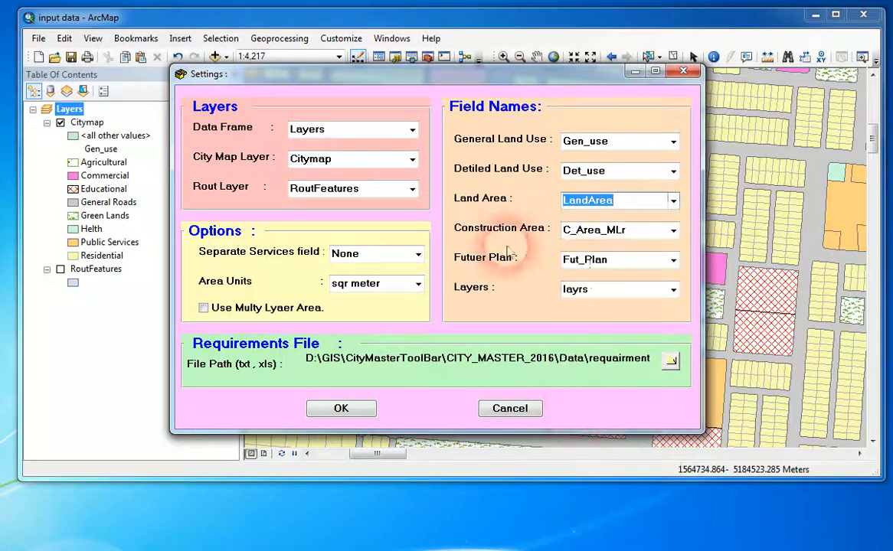
left_click(673, 231)
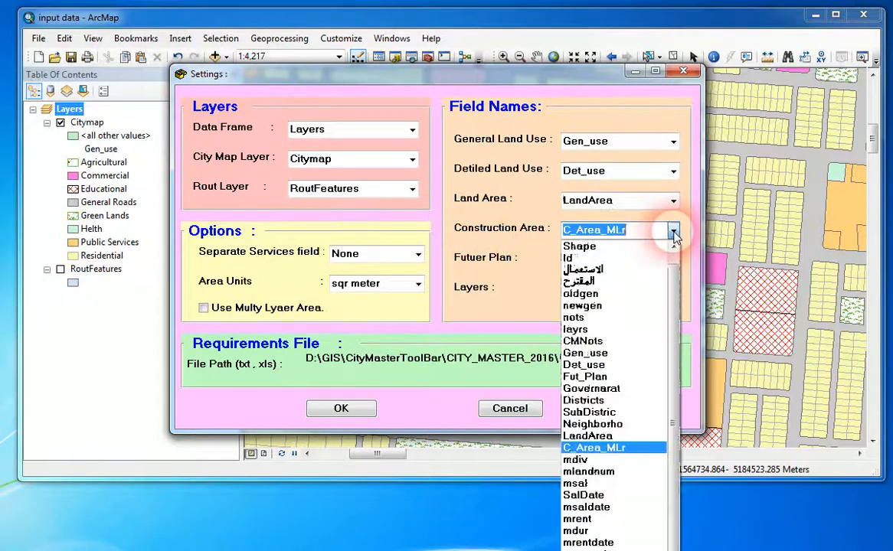
left_click(599, 448)
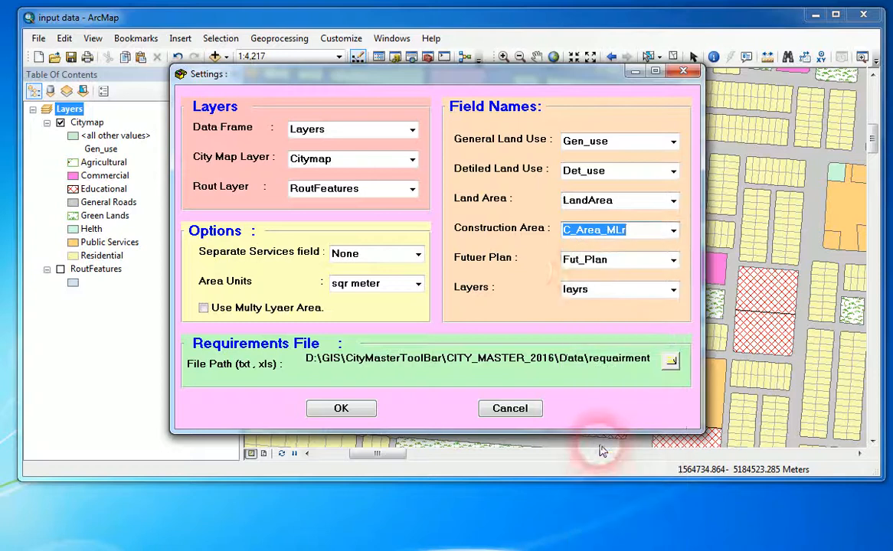
Assign Fut_Plan as the future plan field and layrs as the layers field.
left_click(612, 261)
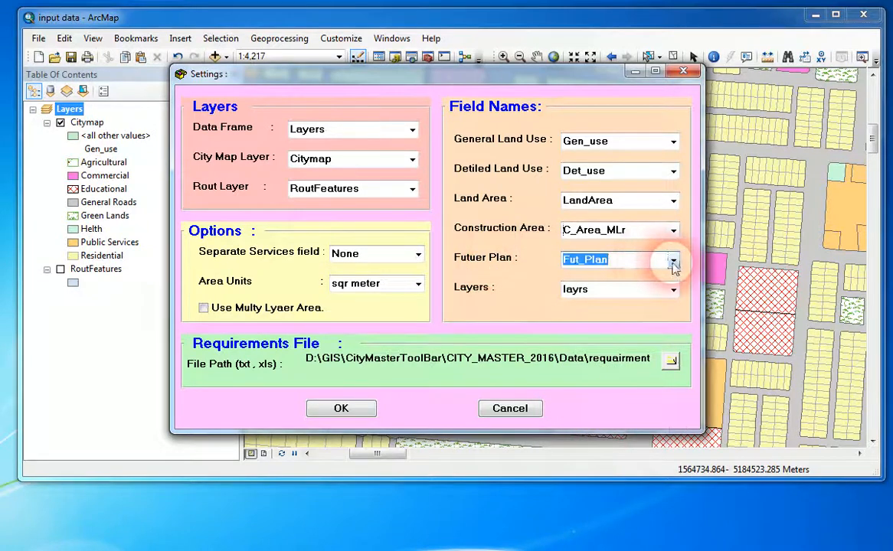
left_click(672, 261)
left_click(586, 69)
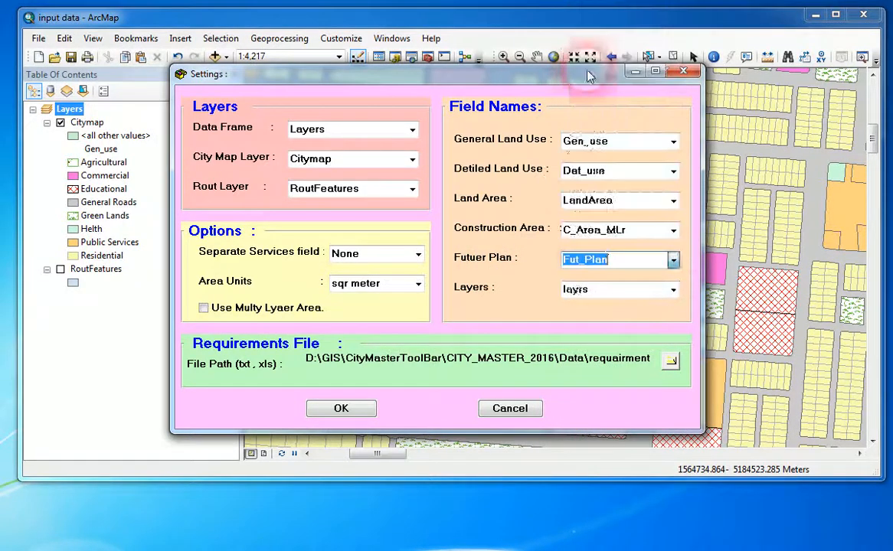
left_click(621, 297)
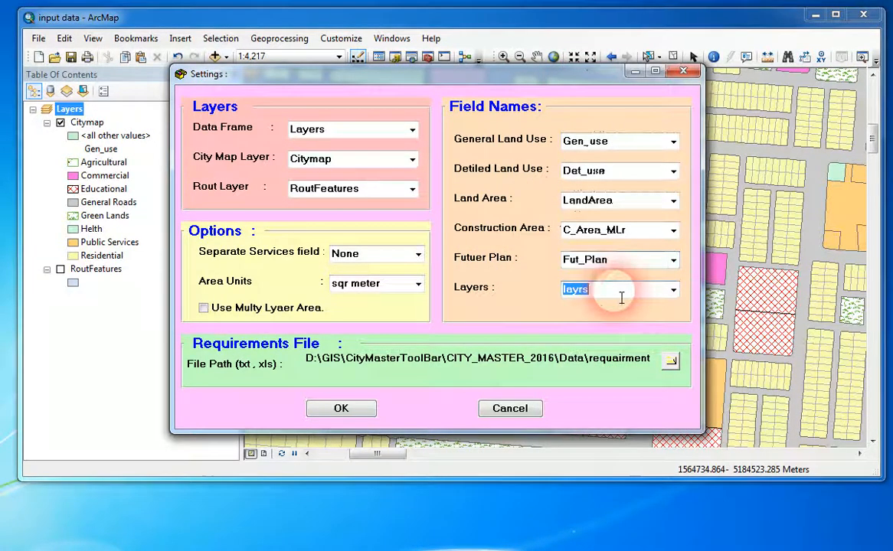
left_click(673, 291)
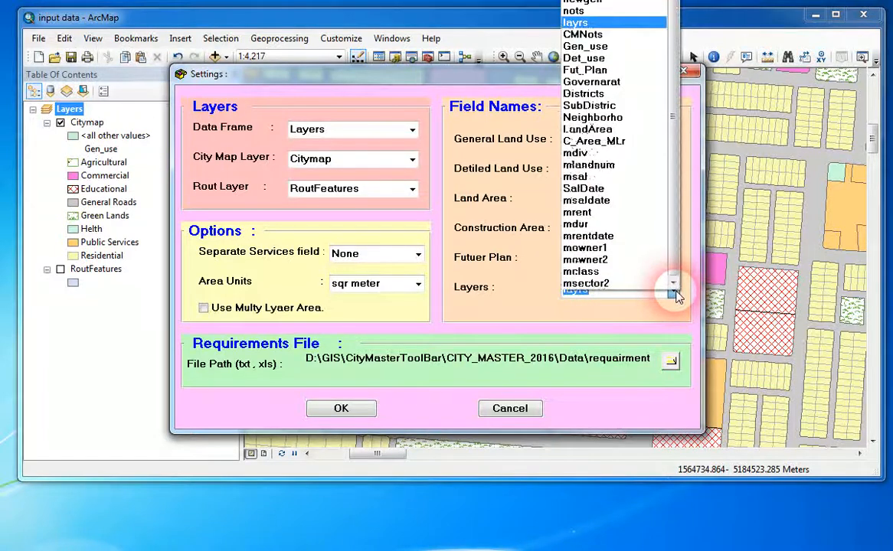
left_click(582, 25)
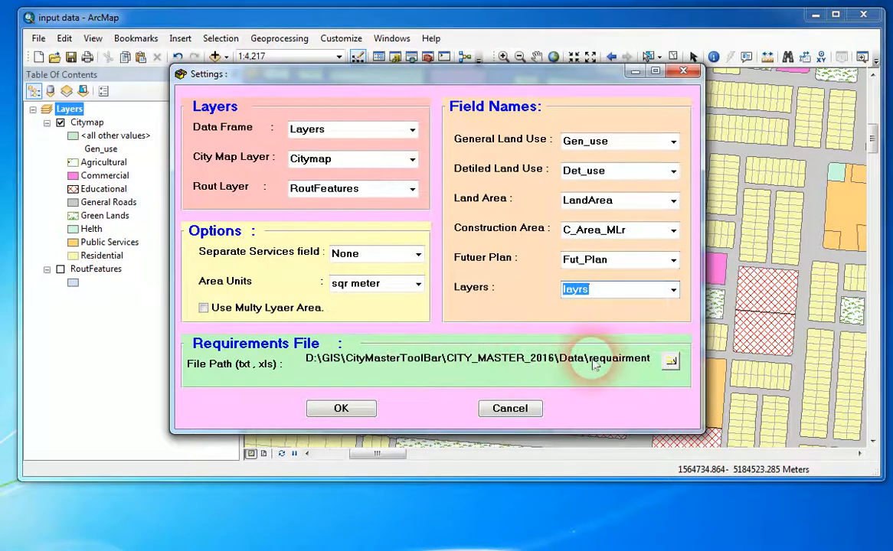
Load the requairments Excel file from the CITY_MASTER_2016 Data folder as the requirements file.
left_click(670, 362)
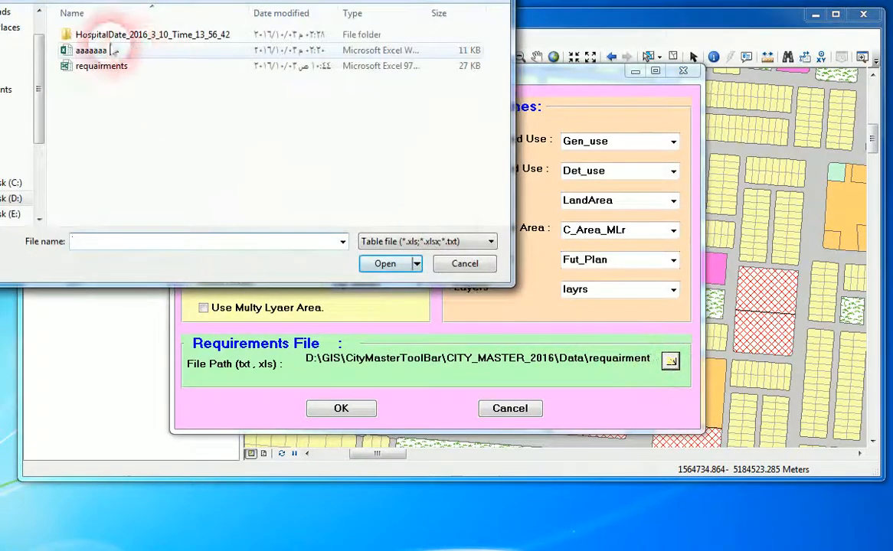
left_click(90, 68)
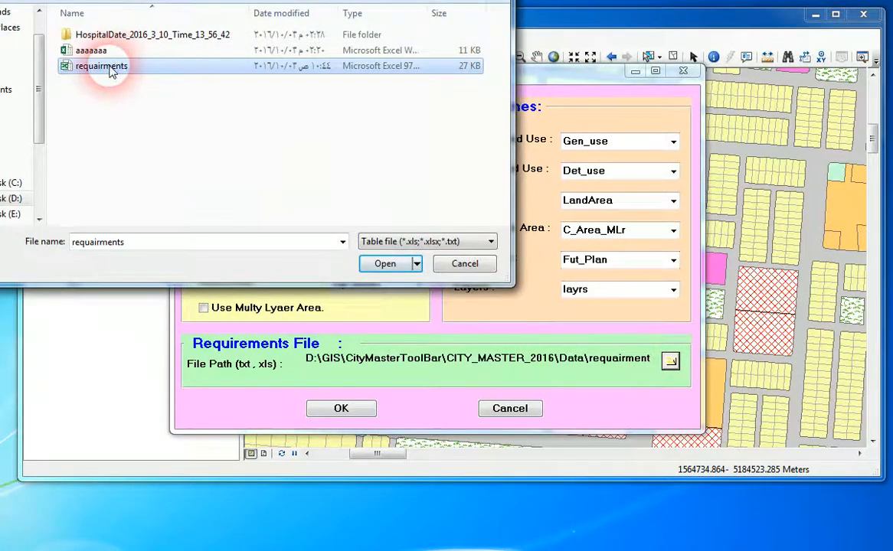
left_click_drag(256, 0, 407, 74)
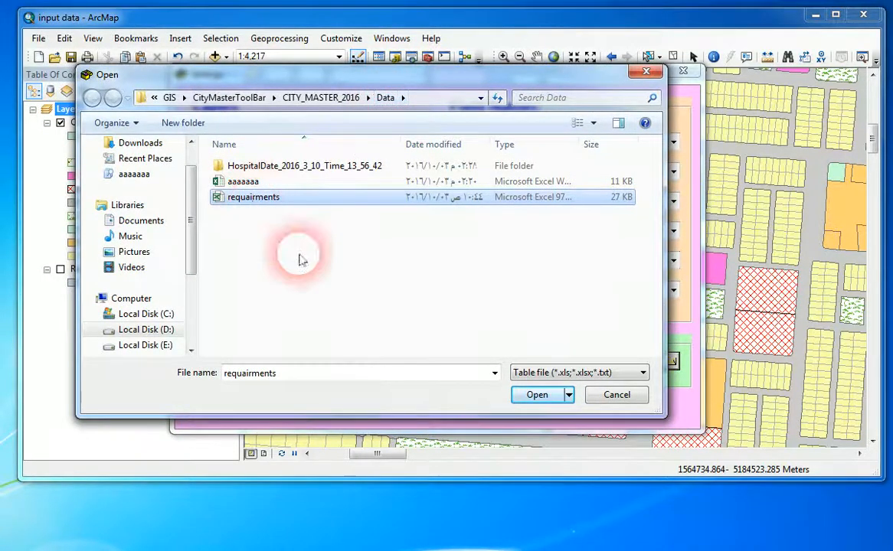
left_click(532, 398)
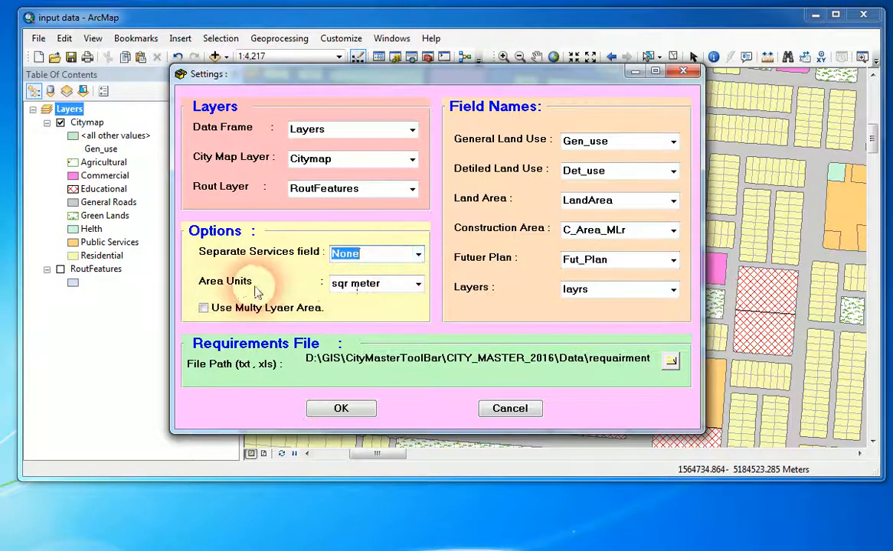
Keep the area units at sqr meter, turn off the multi-layer area option and accept the settings.
left_click(388, 291)
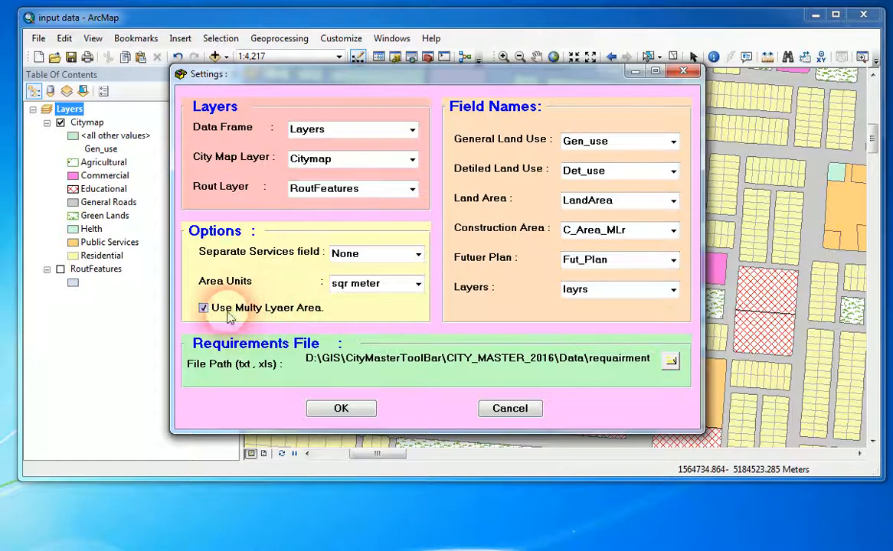
left_click(204, 308)
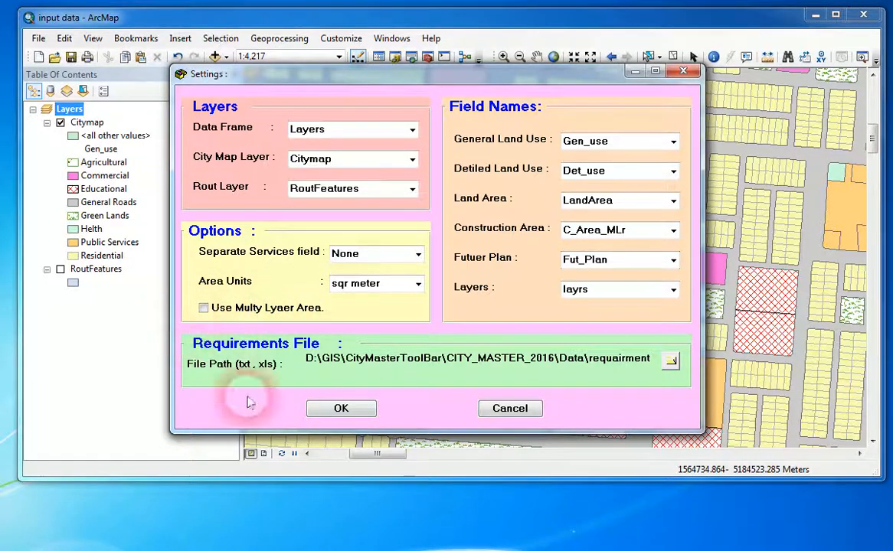
left_click(355, 412)
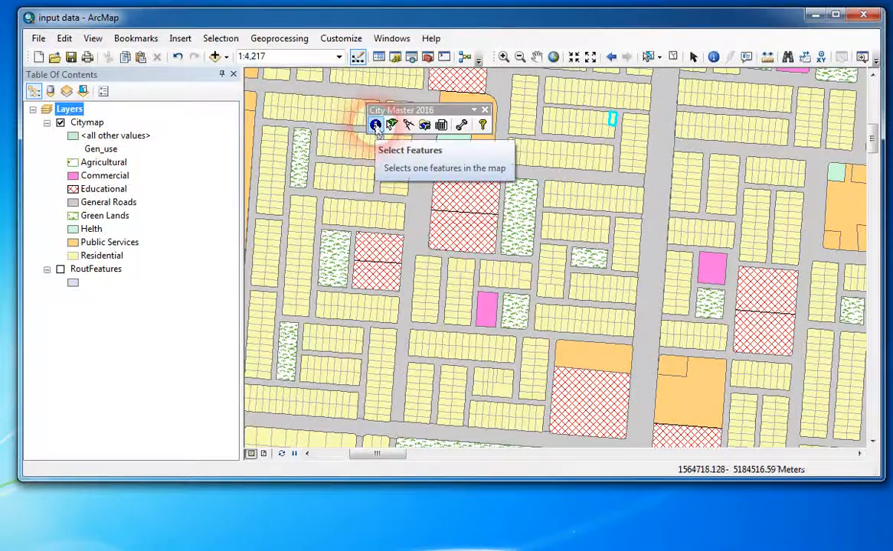
Inspect the feature data of several public services, commercial and residential parcels with the toolbar's Select Features tool, and close the form.
left_click(375, 126)
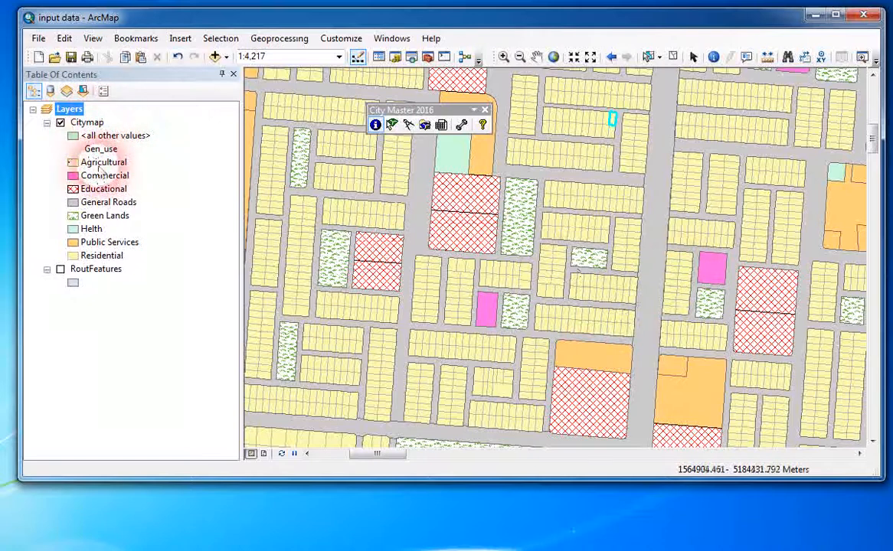
left_click(601, 367)
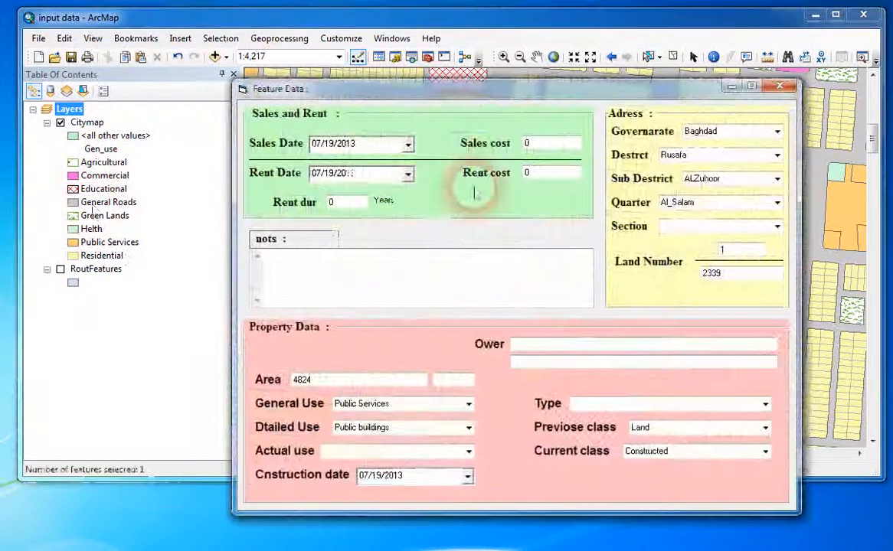
left_click_drag(538, 94, 394, 85)
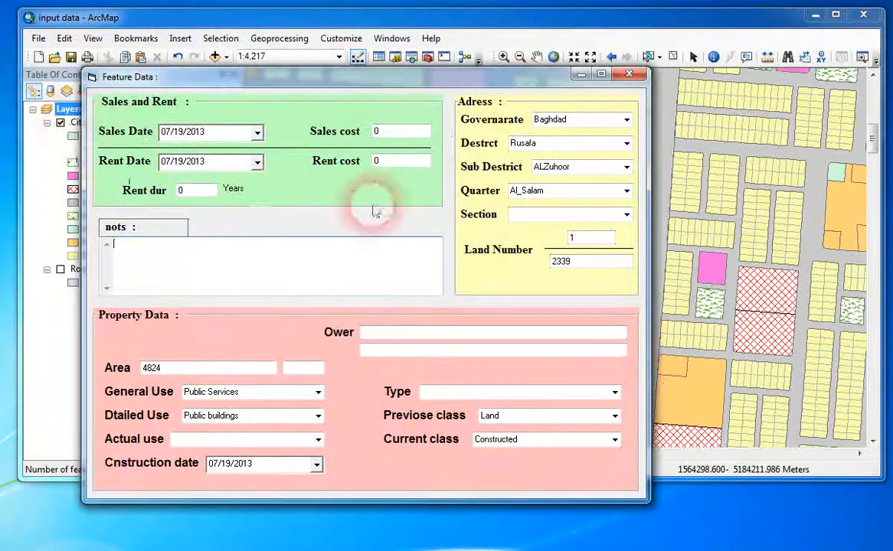
left_click(722, 274)
left_click(857, 217)
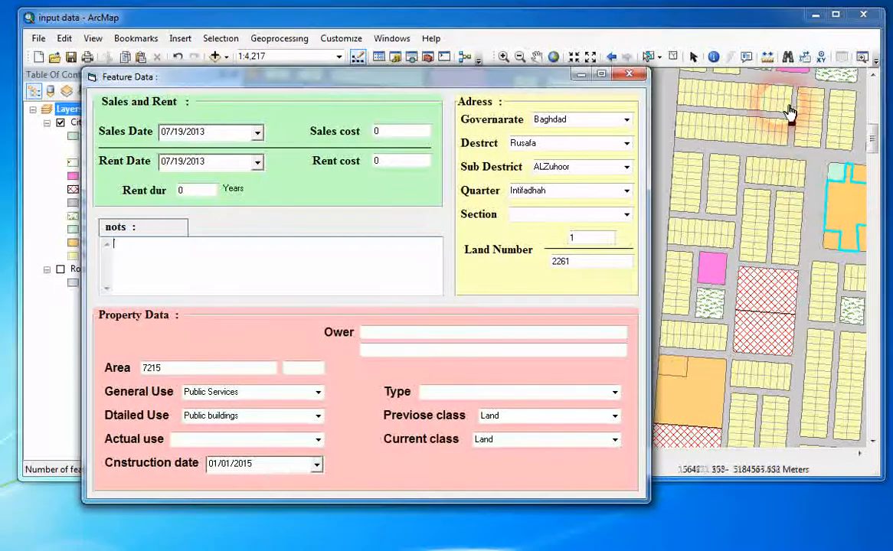
left_click(799, 114)
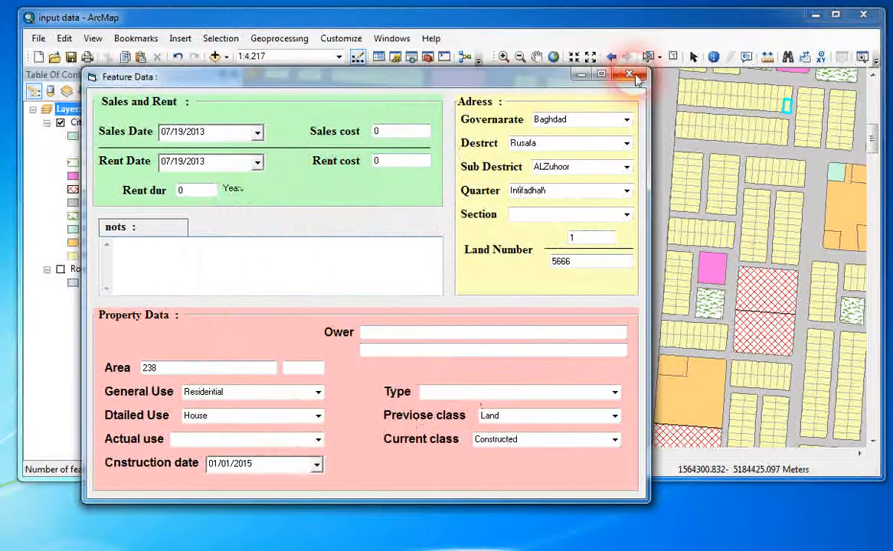
left_click(629, 75)
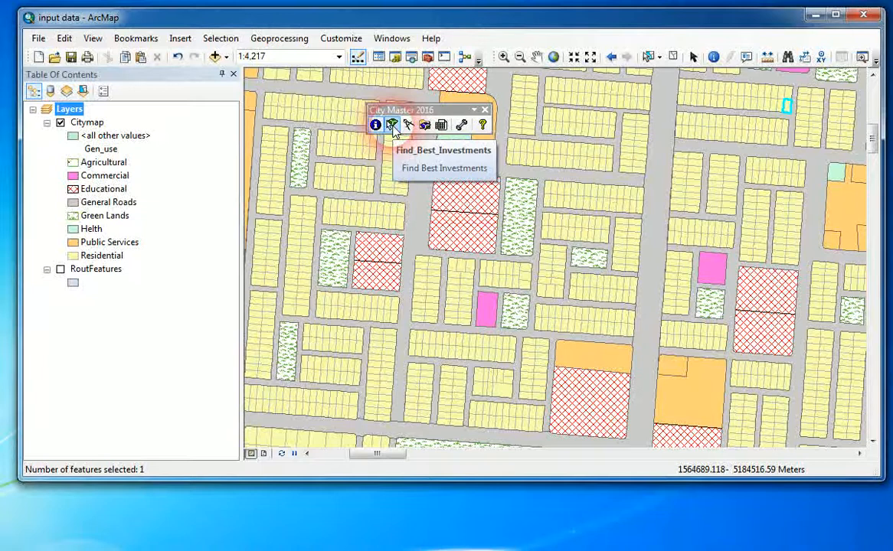
Select the small Helth parcel beside the eastern public services block, run Find Best Investments on it, and dismiss the results.
left_click(648, 56)
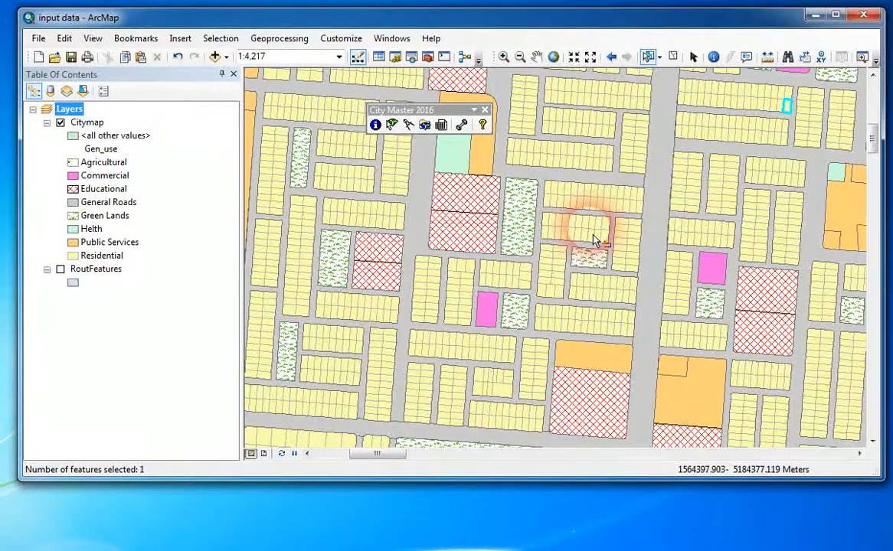
left_click(841, 182)
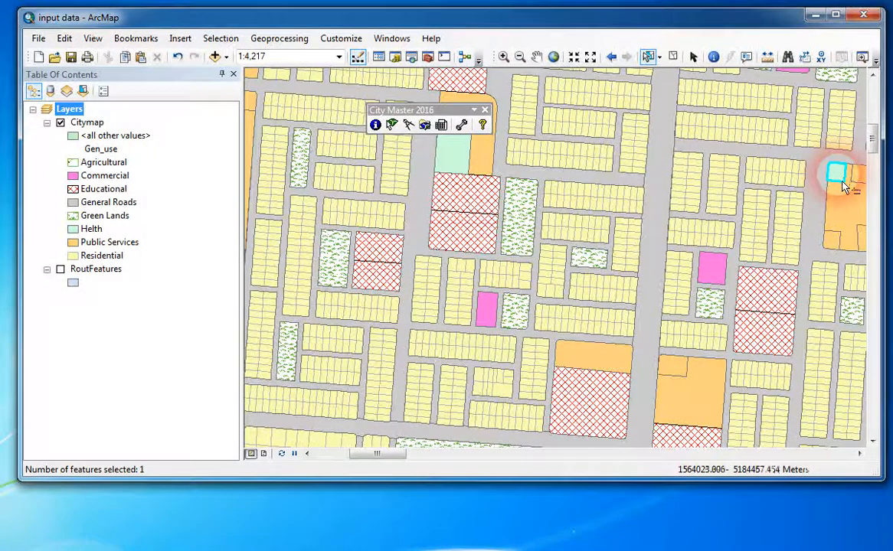
left_click(392, 126)
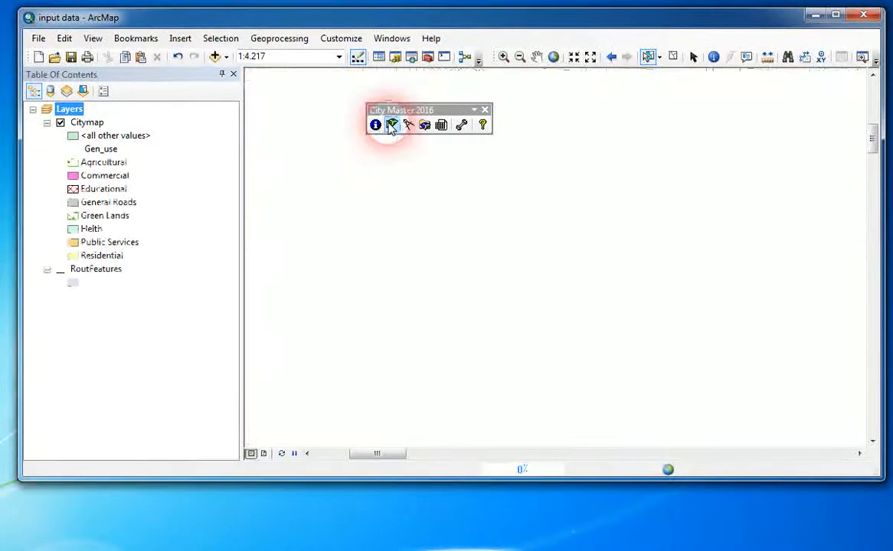
left_click(473, 249)
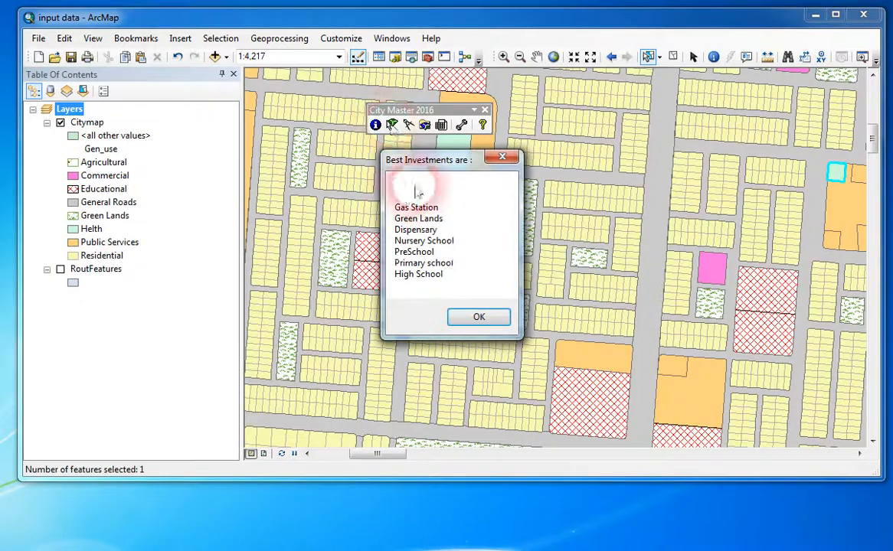
left_click_drag(429, 162, 610, 100)
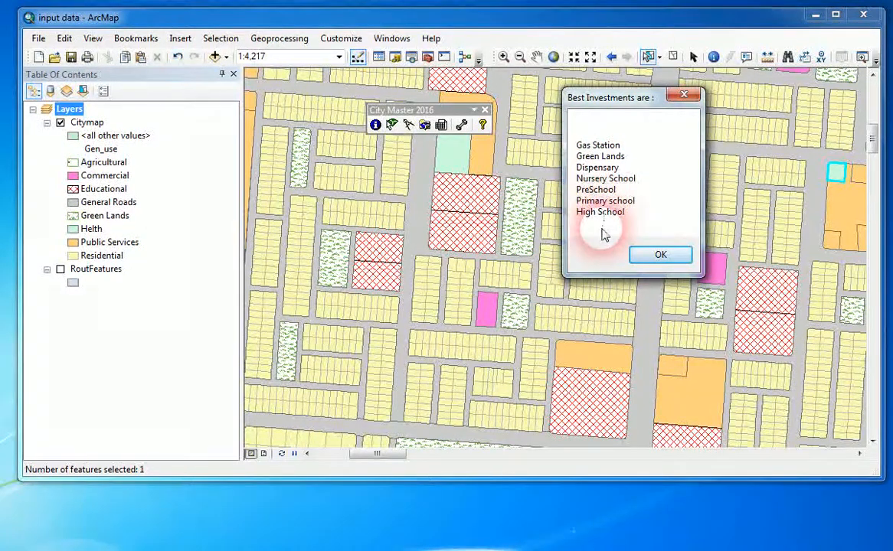
left_click(662, 257)
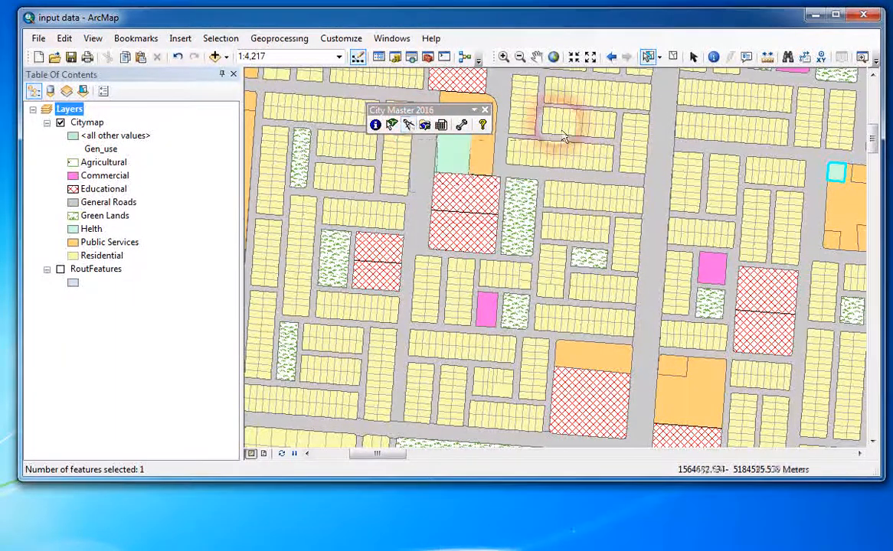
Open the Find available Locations tool for the whole map and choose Hospital as the investment.
left_click(554, 57)
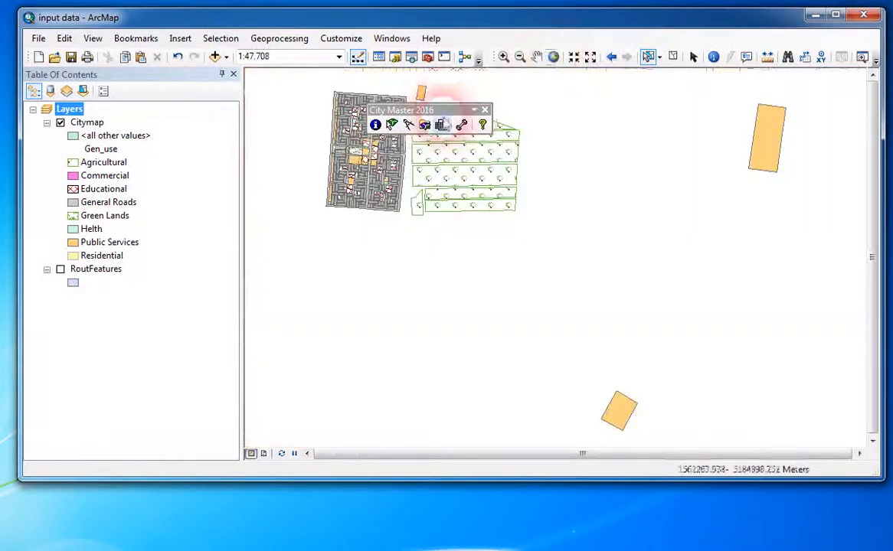
left_click_drag(452, 111, 629, 113)
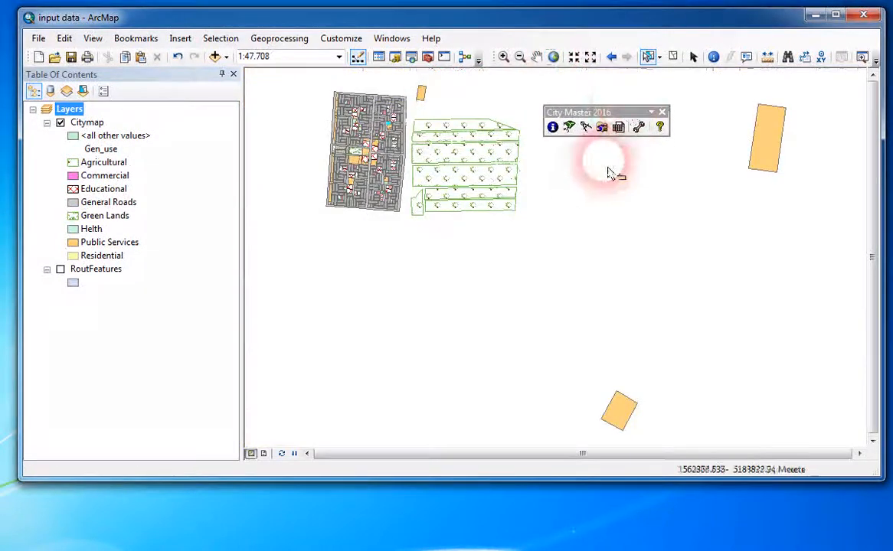
left_click(587, 129)
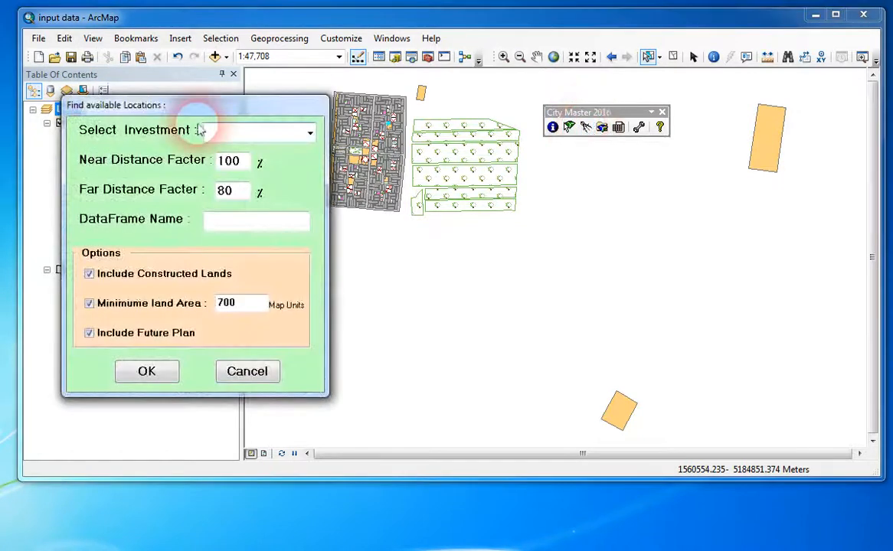
left_click_drag(223, 106, 640, 111)
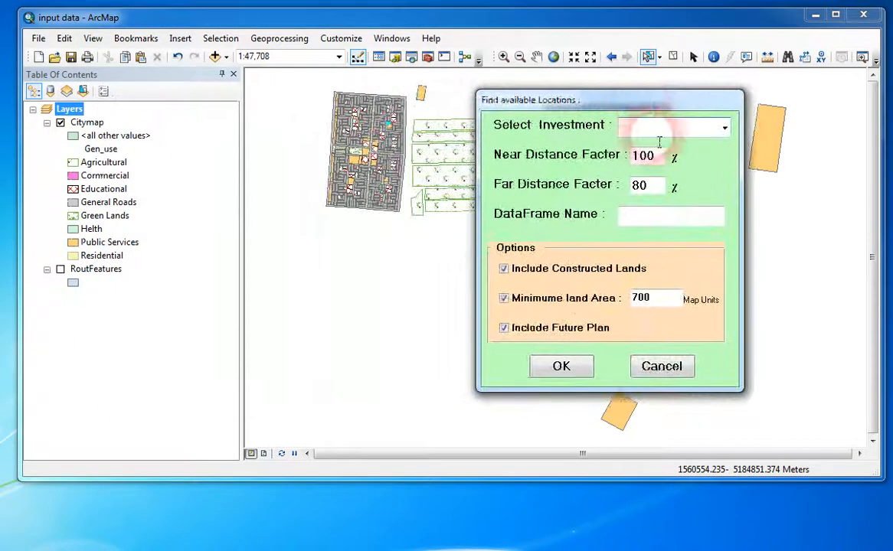
left_click(724, 130)
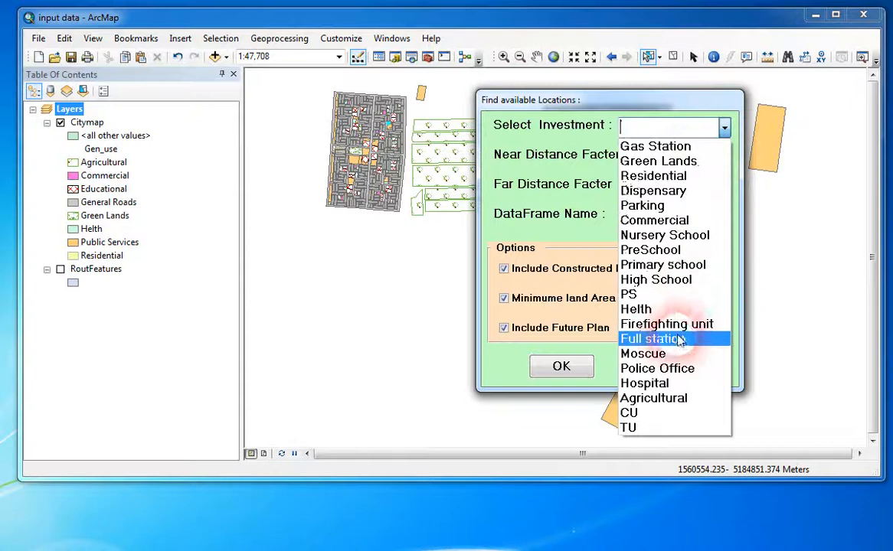
left_click(647, 383)
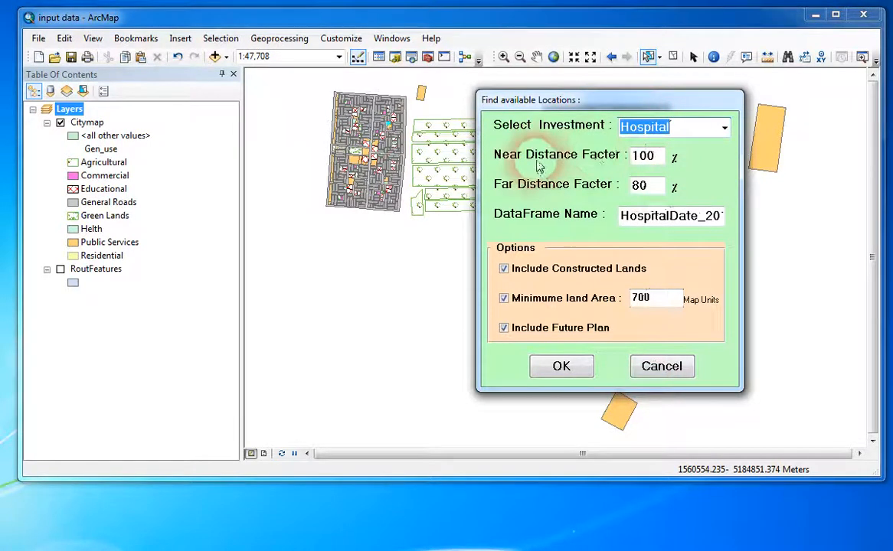
Keep the near distance factor at 100 % and set the far distance factor to 100 %.
left_click(664, 159)
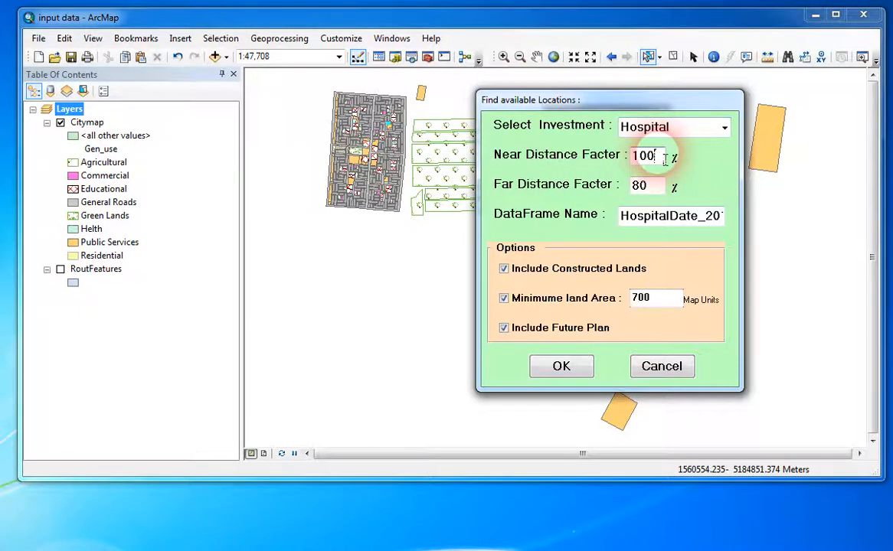
left_click_drag(664, 158, 634, 156)
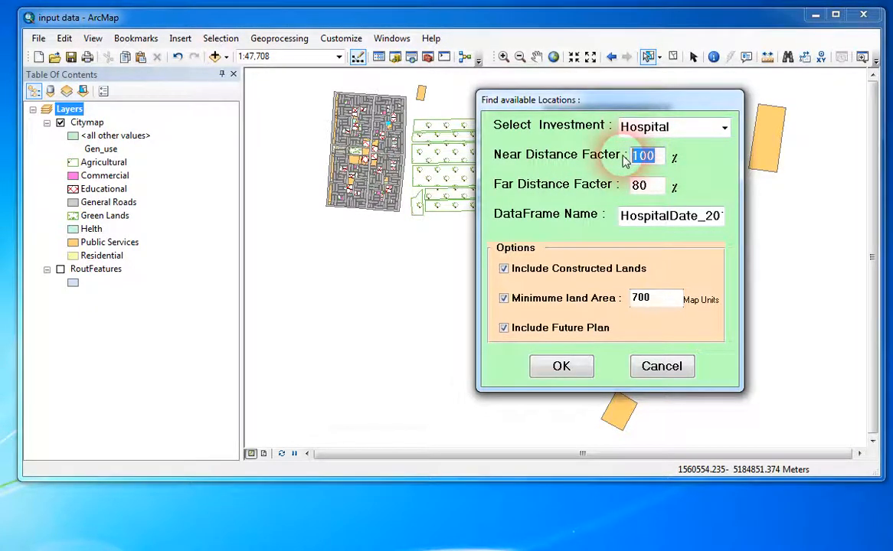
left_click(662, 189)
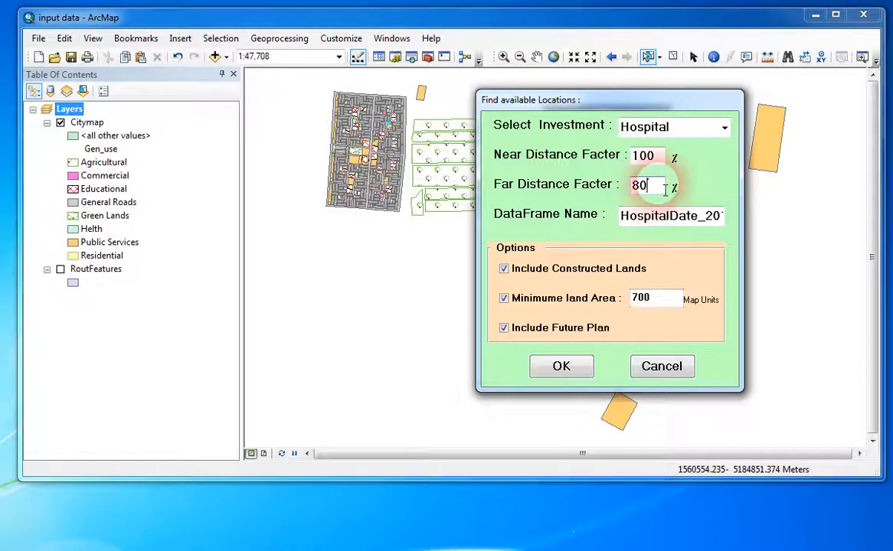
left_click_drag(665, 192, 629, 192)
left_click(659, 193)
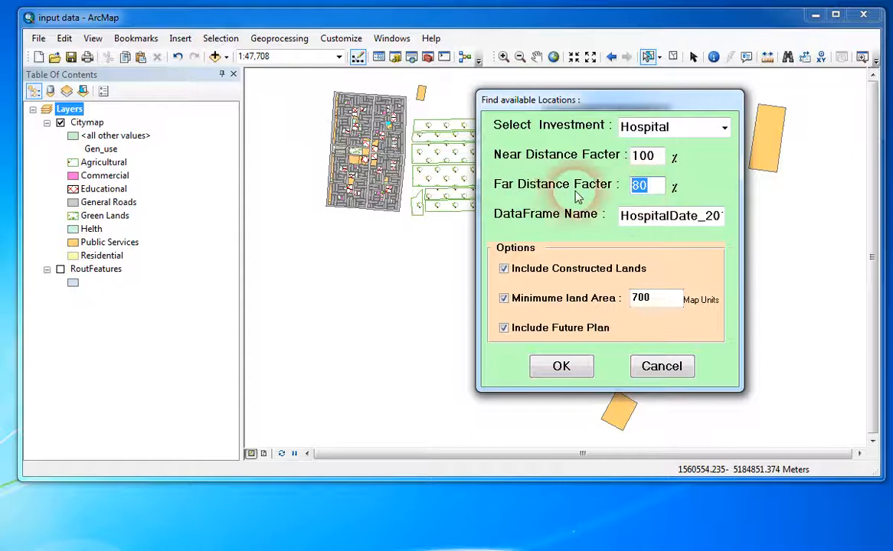
type("1")
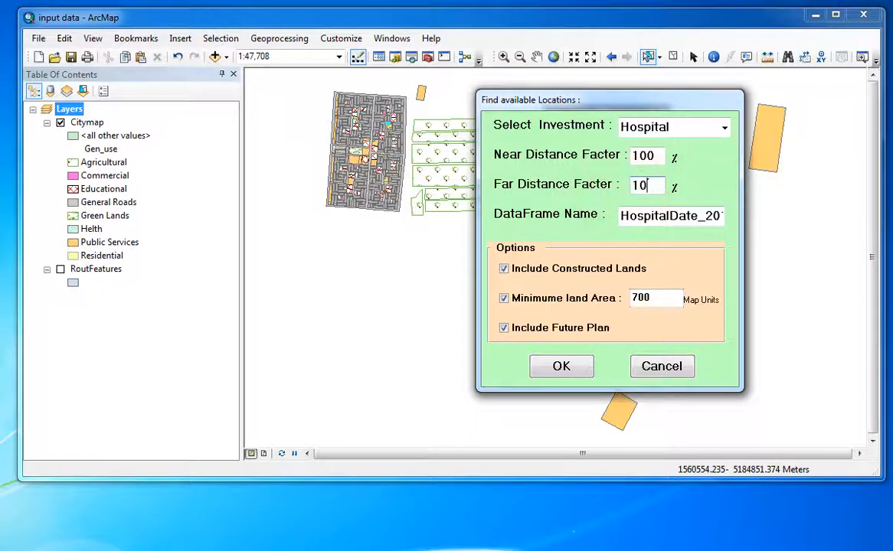
type("00")
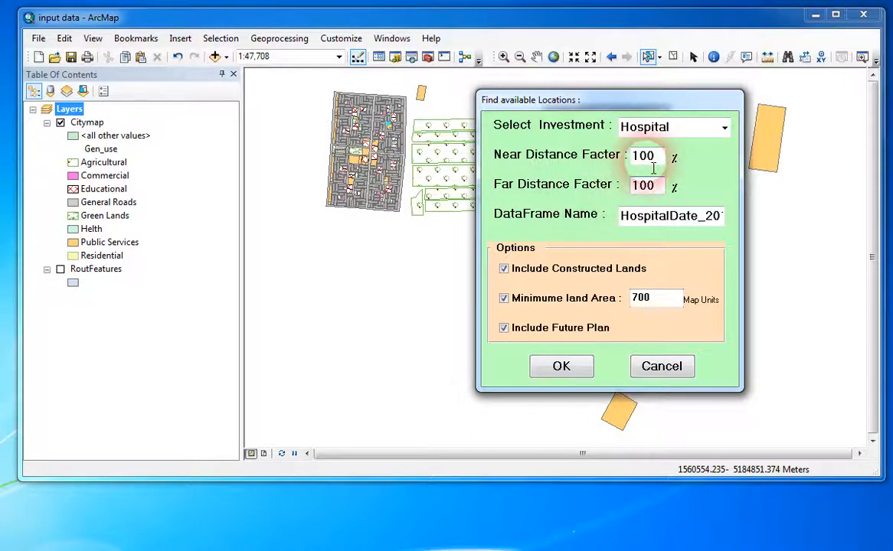
Keep the proposed data frame name and minimum land area of 700 map units, and exclude constructed lands and the future plan.
left_click(657, 217)
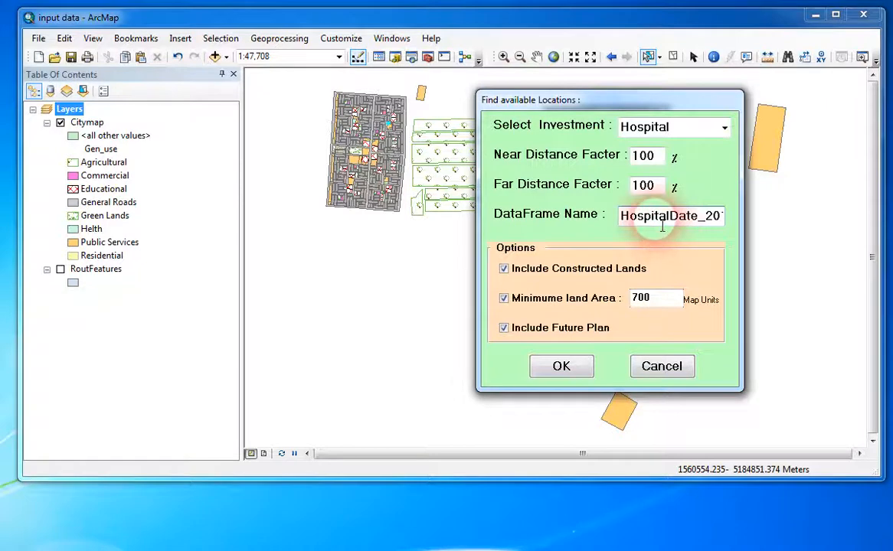
left_click_drag(610, 220, 737, 212)
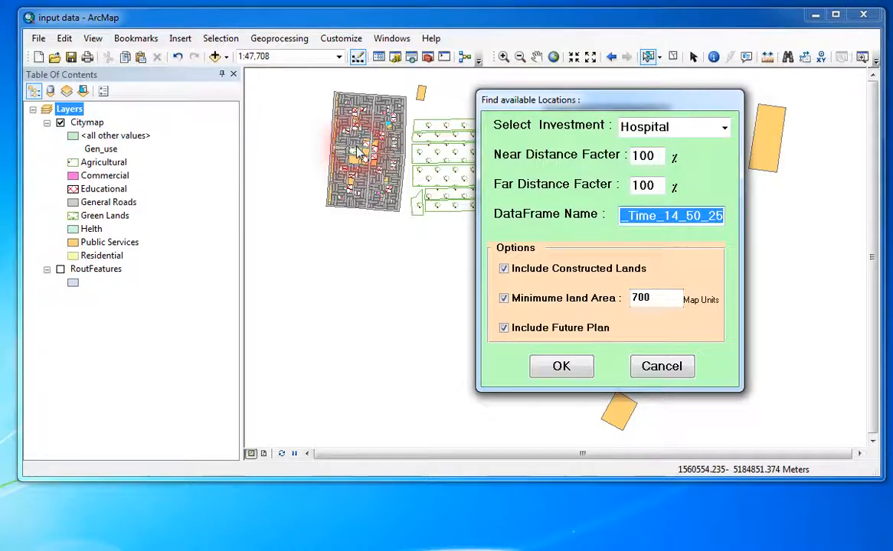
left_click(504, 270)
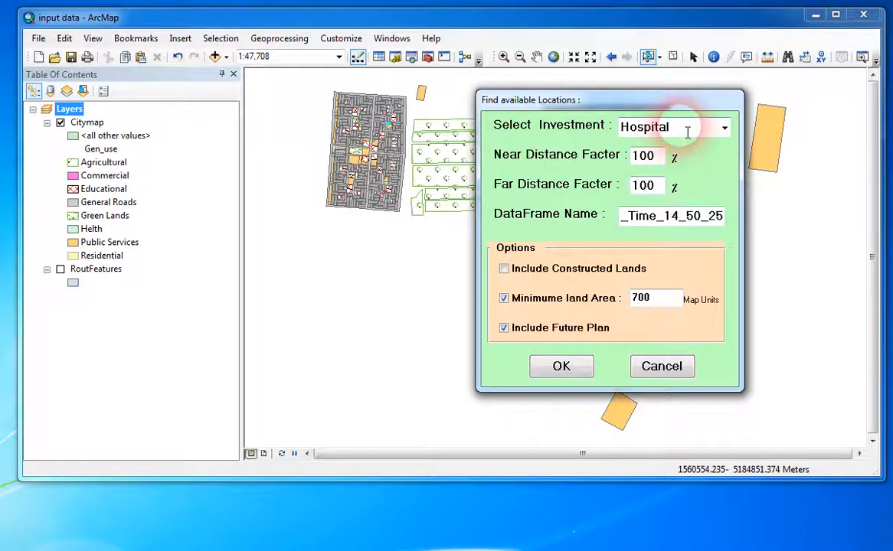
left_click(673, 304)
left_click_drag(674, 304, 617, 299)
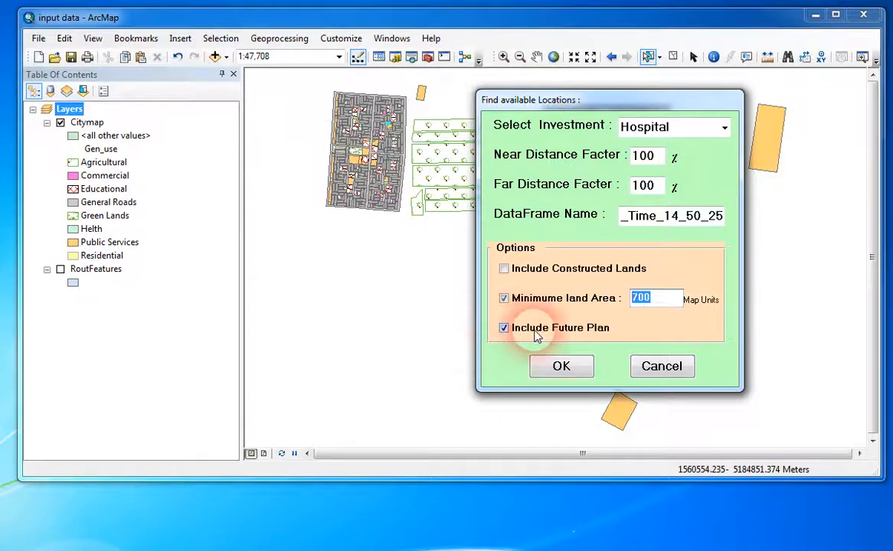
left_click(505, 330)
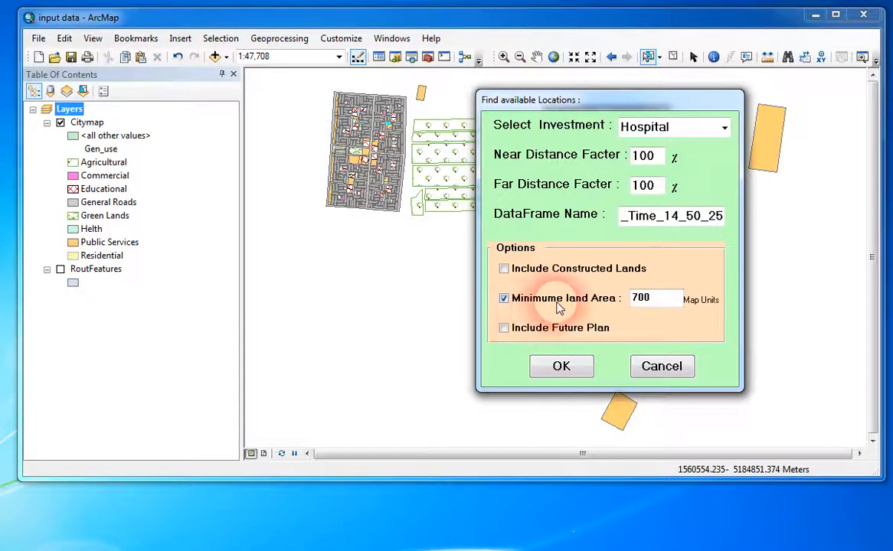
Run the search for available hospital locations and dismiss the completion message.
double_click(686, 130)
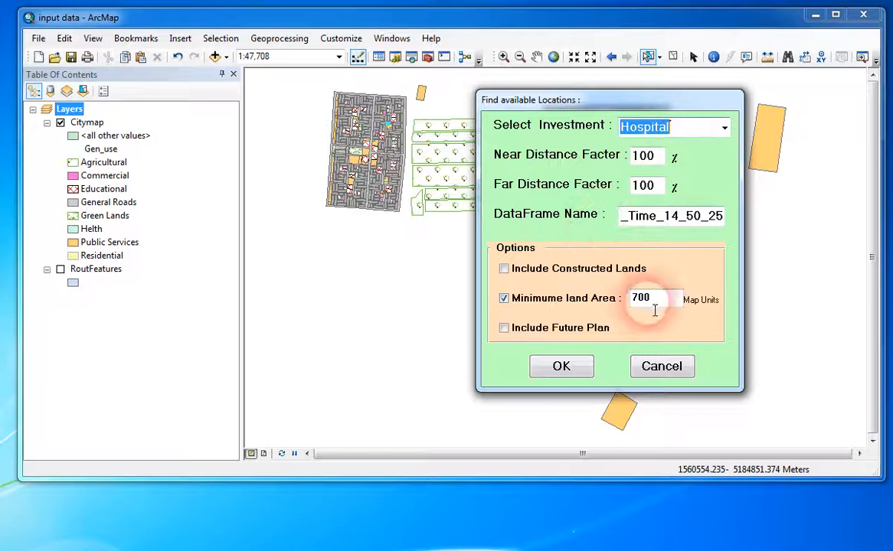
left_click(562, 369)
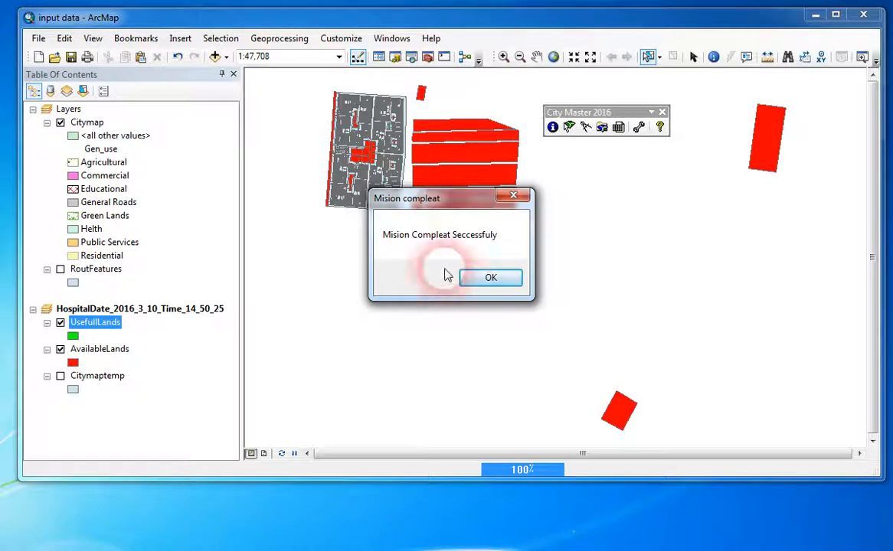
left_click(494, 280)
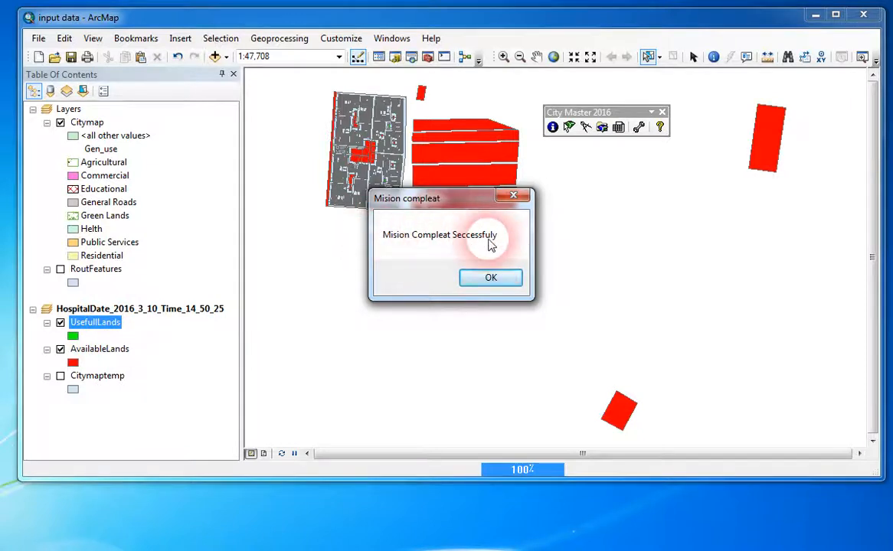
left_click(488, 277)
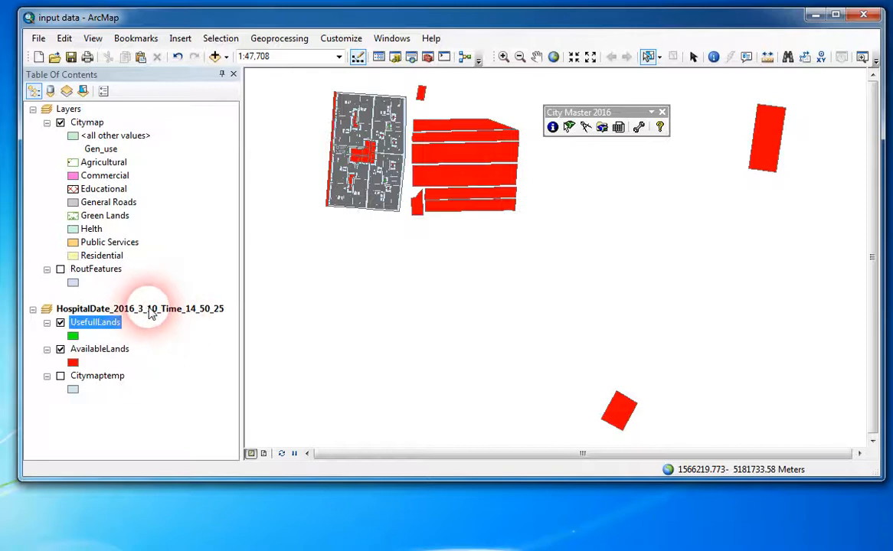
Show the Citymaptemp layer and examine the UsefullLands and AvailableLands parcels within the city.
left_click(503, 56)
left_click_drag(329, 86, 423, 227)
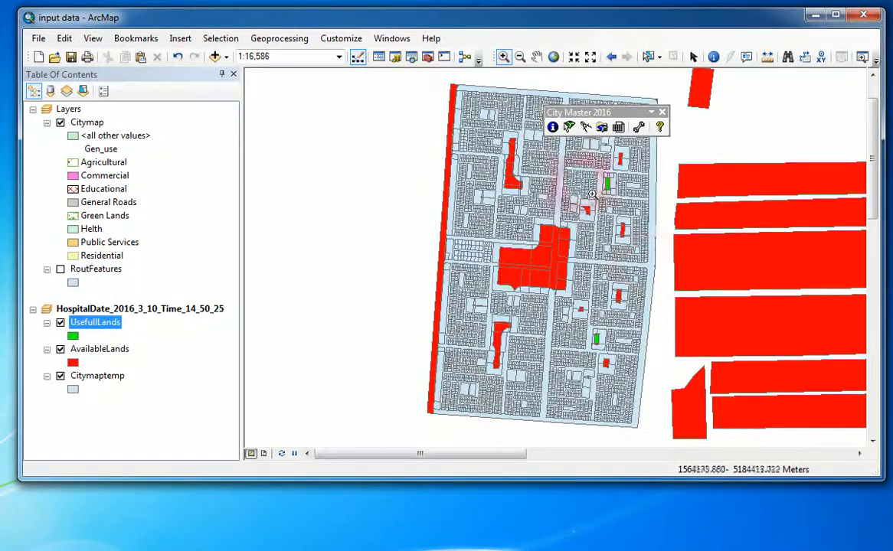
left_click_drag(469, 133, 665, 396)
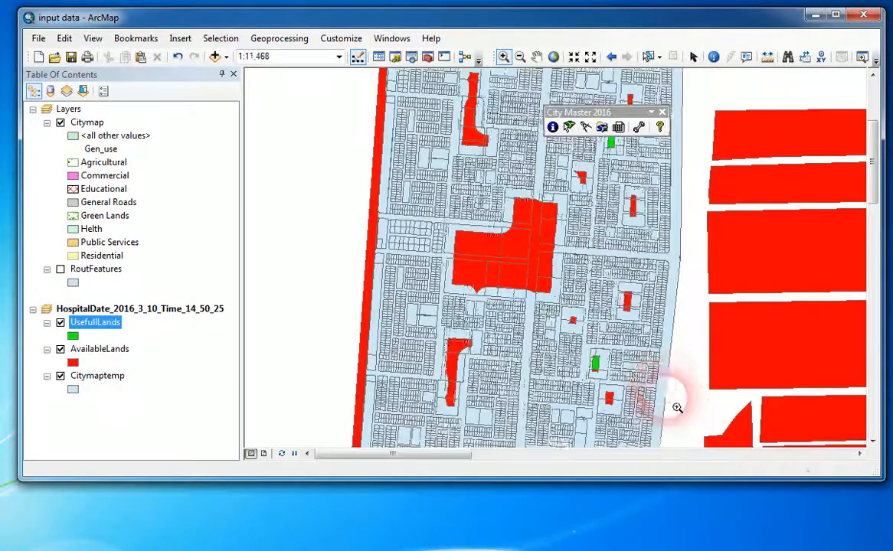
left_click_drag(582, 113, 297, 94)
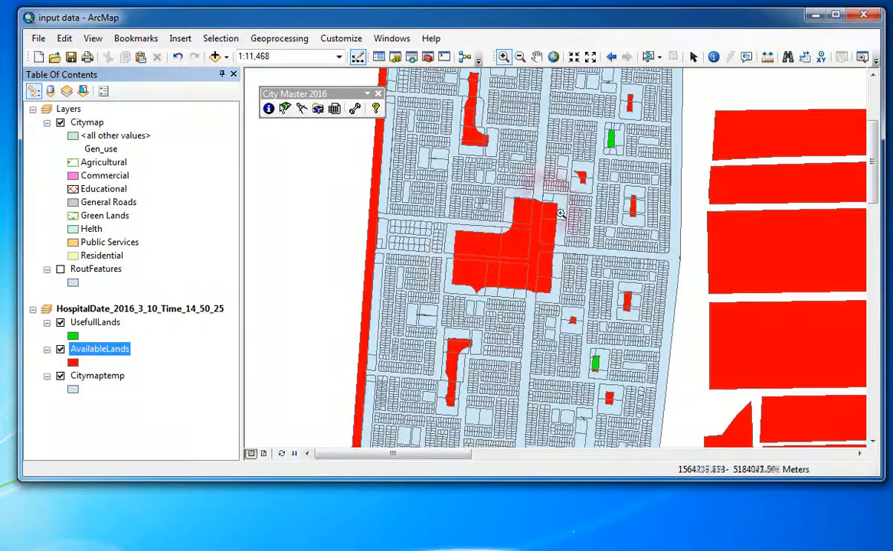
left_click(95, 376)
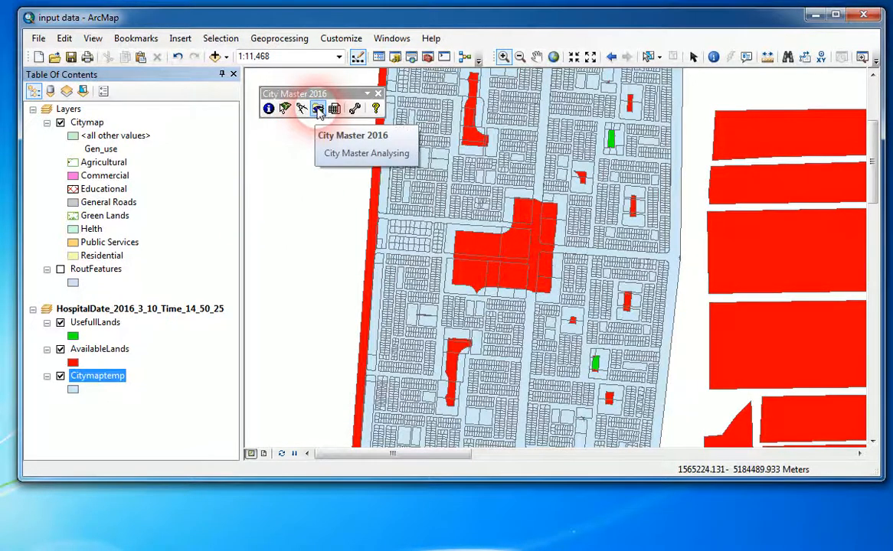
Open the City Master Analysing tool and review the distance and service rules in its error list.
left_click(319, 111)
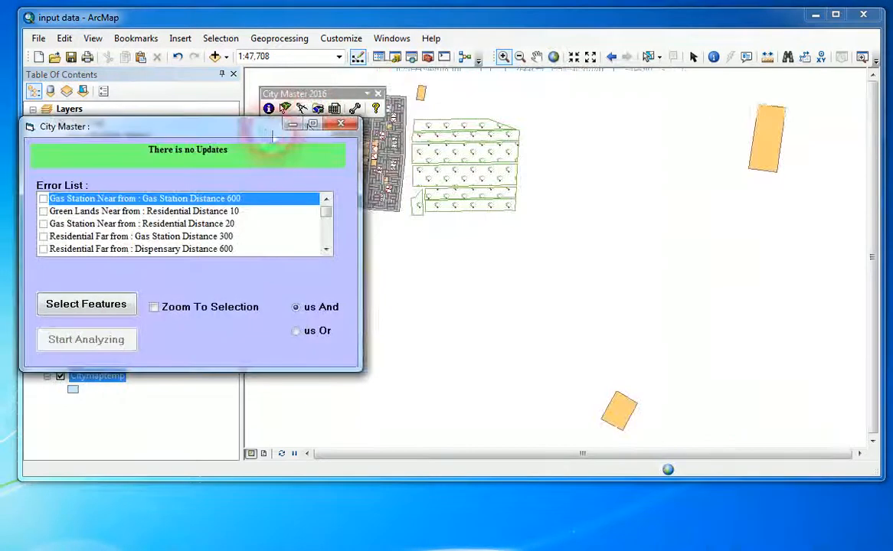
left_click_drag(273, 132, 707, 144)
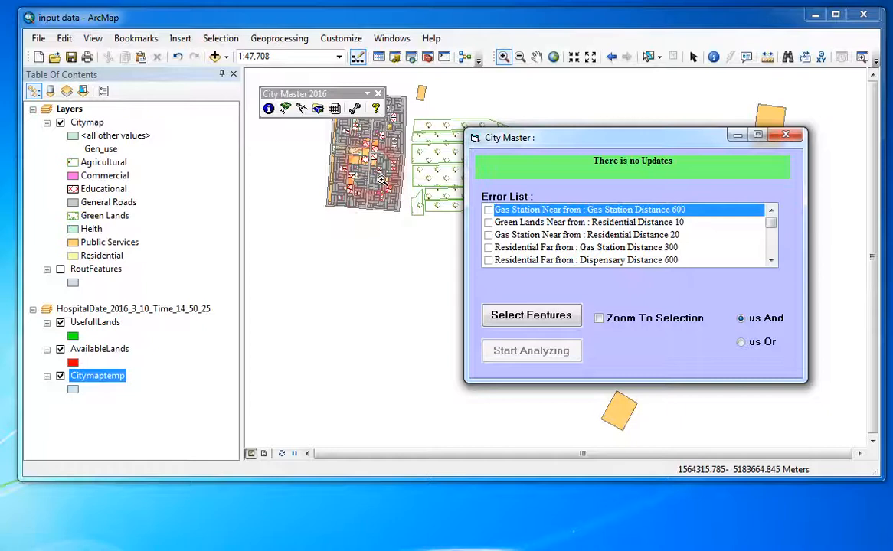
left_click(536, 222)
left_click(540, 234)
left_click(544, 247)
scroll(552, 237, "down", 4)
scroll(552, 237, "up", 4)
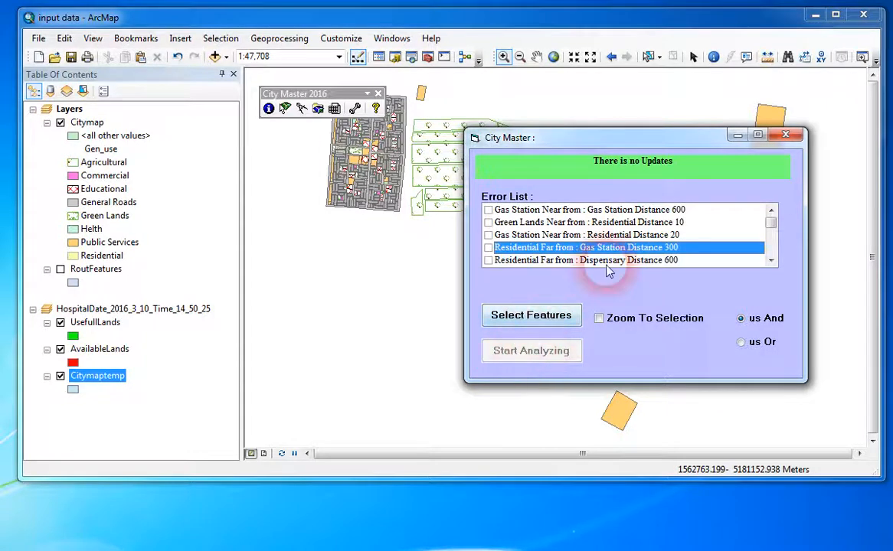
left_click(559, 236)
mouse_move(558, 243)
left_mouse_down()
mouse_move(558, 226)
mouse_move(550, 254)
mouse_move(567, 242)
left_mouse_up()
scroll(567, 245, "down", 3)
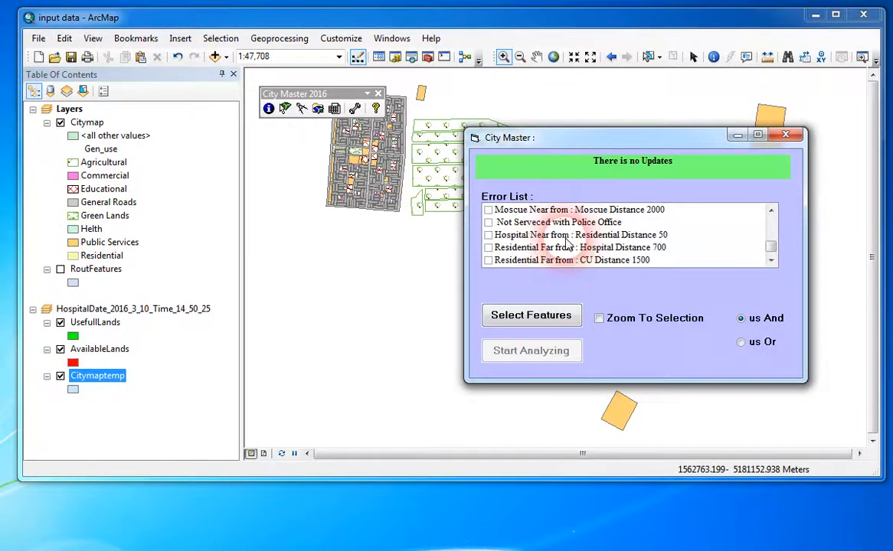
scroll(567, 245, "up", 3)
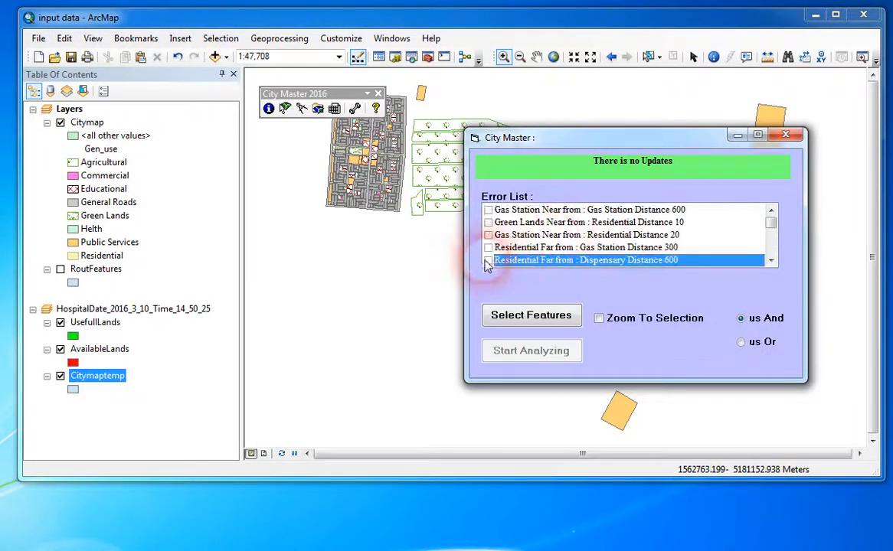
Select the features matching the error "Residential Far from : Gas Station Distance 300" and examine them across the city.
left_click(489, 249)
left_click(490, 249)
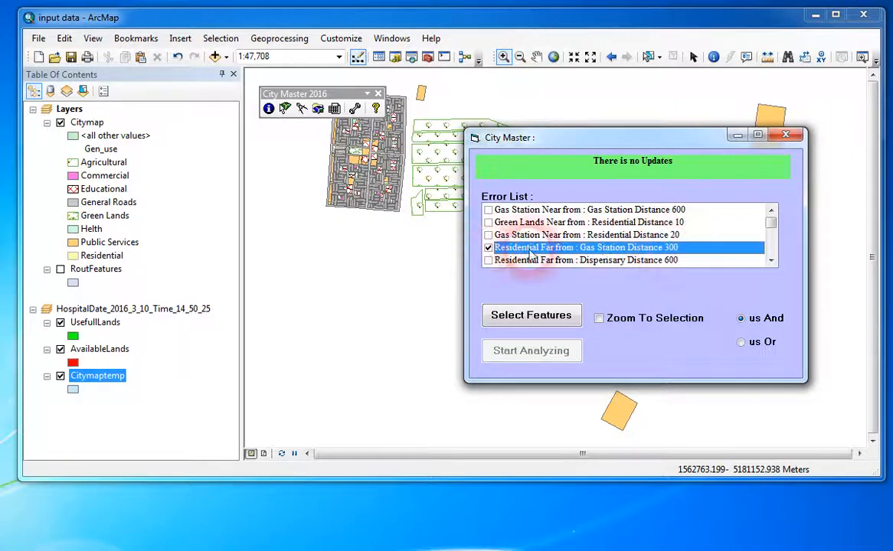
left_click(536, 320)
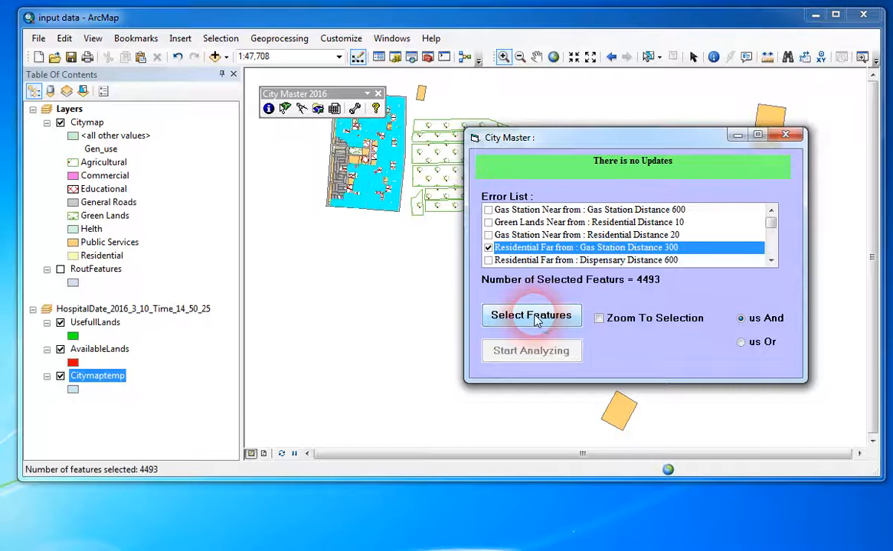
left_click_drag(355, 95, 364, 308)
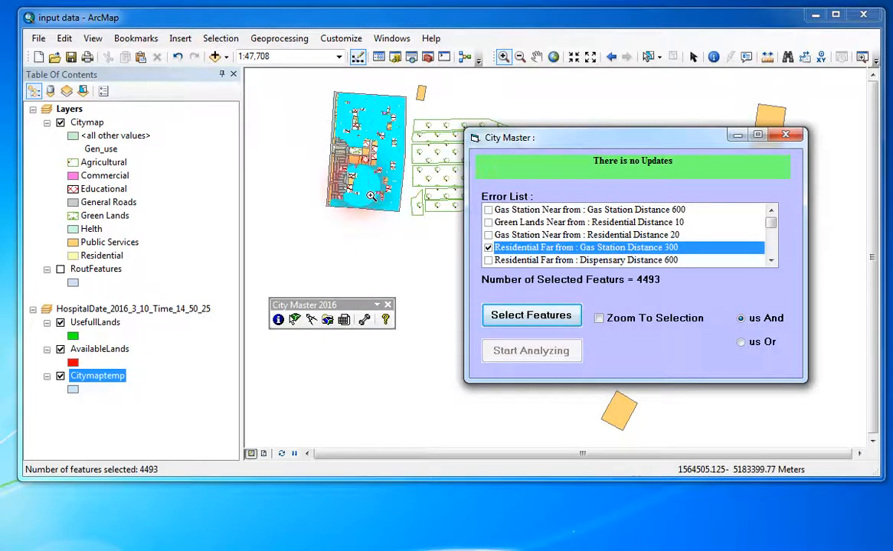
left_click_drag(301, 125, 397, 230)
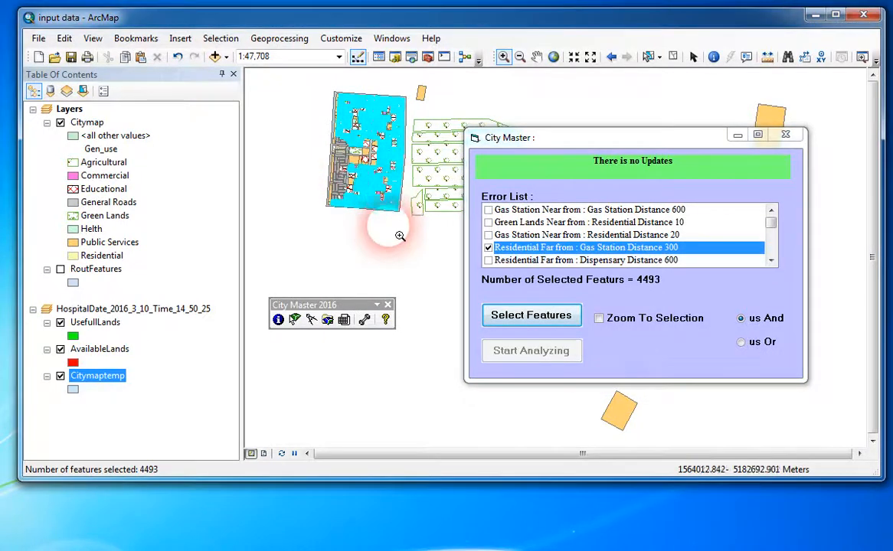
left_click_drag(536, 138, 118, 179)
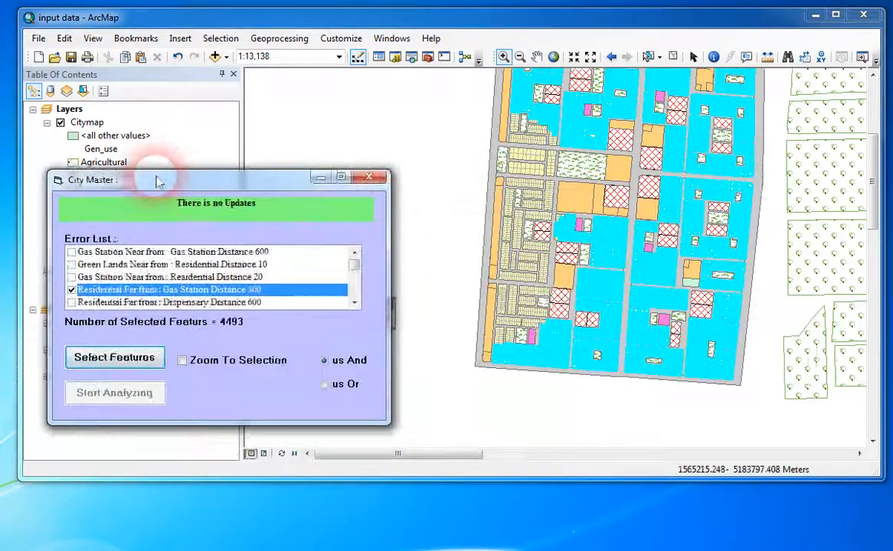
Identify two public-service parcels along the city's western edge and check their Det_use values, then close the results.
left_click_drag(625, 408, 632, 417)
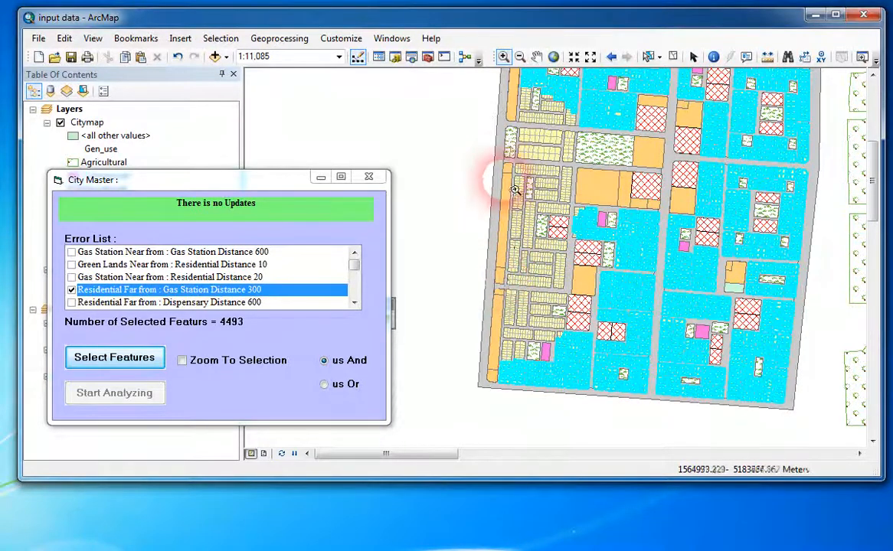
left_click(713, 59)
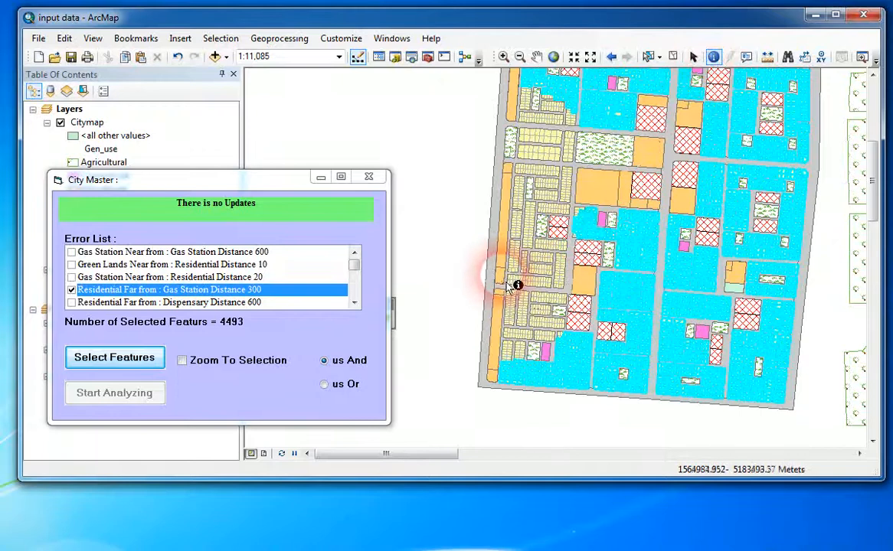
left_click(517, 289)
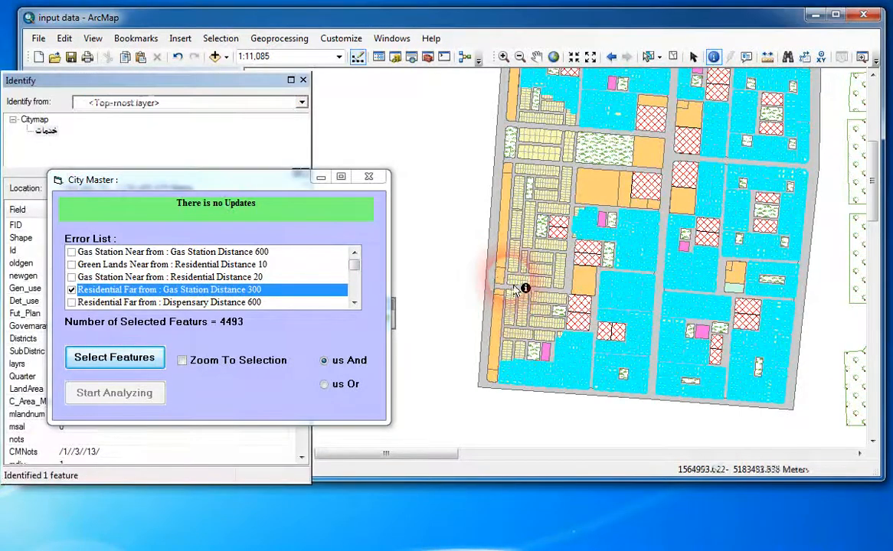
left_click_drag(278, 189, 586, 381)
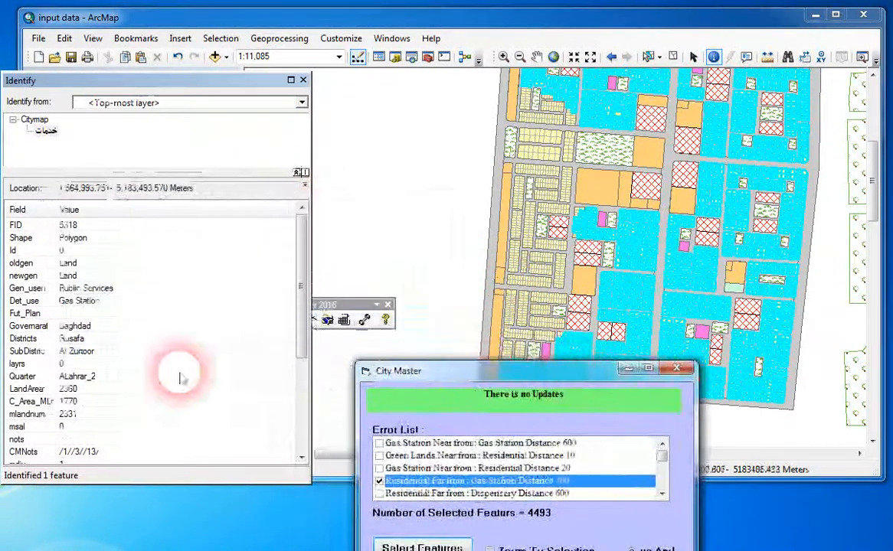
left_click(80, 303)
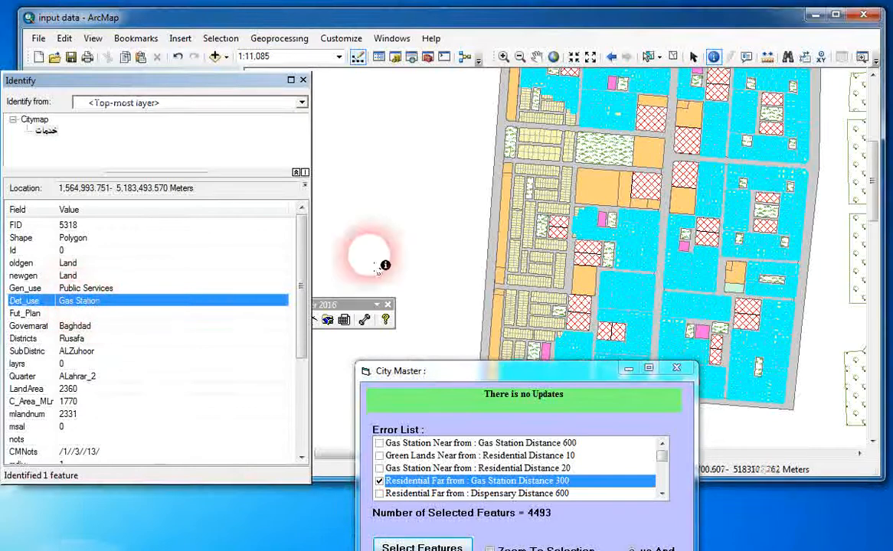
left_click(518, 179)
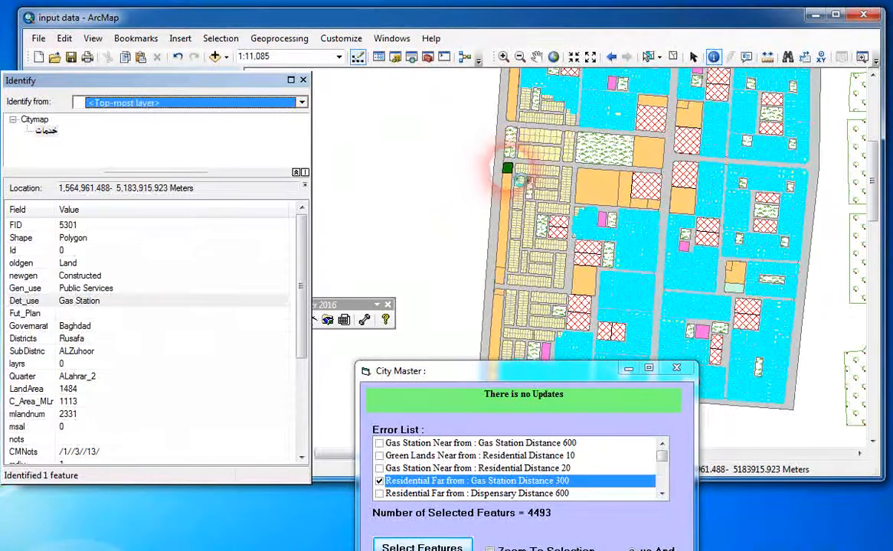
left_click(88, 304)
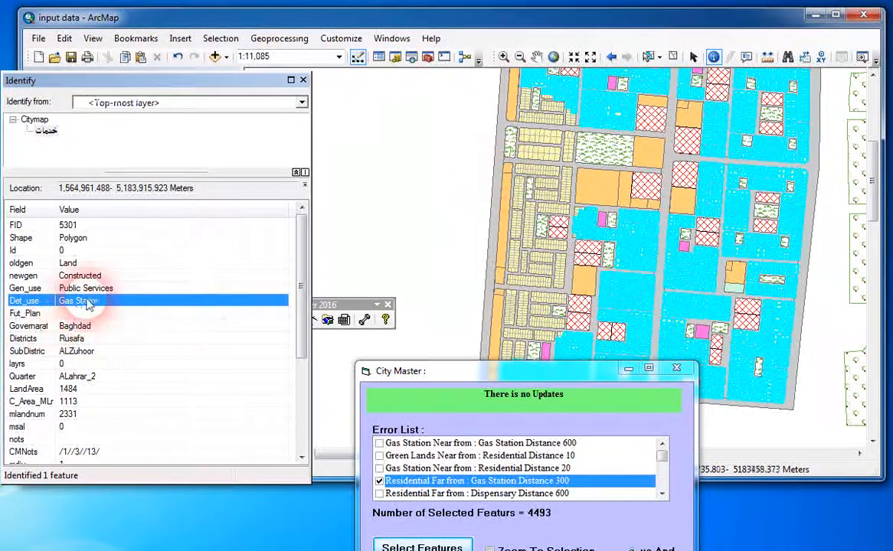
left_click(302, 79)
Measure distances from the gas station parcels on the western edge to the highlighted residential parcels.
left_click(766, 56)
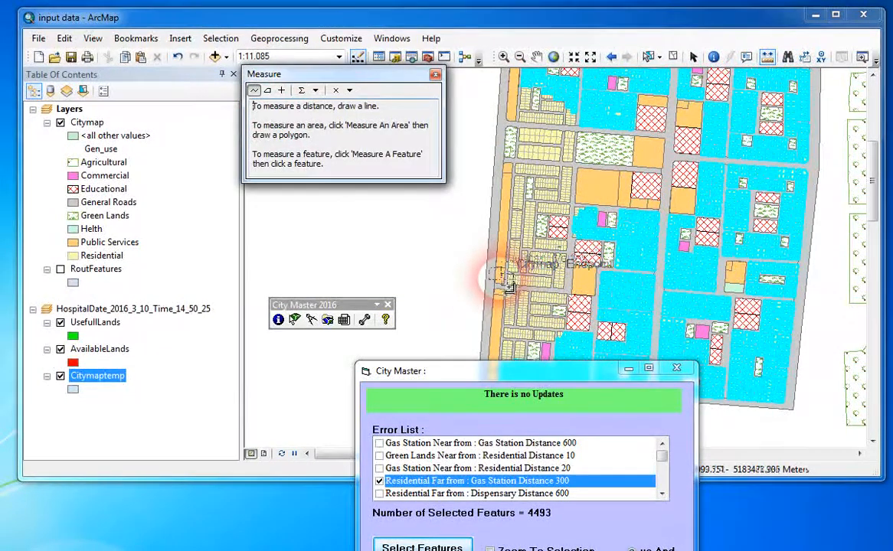
left_click(507, 281)
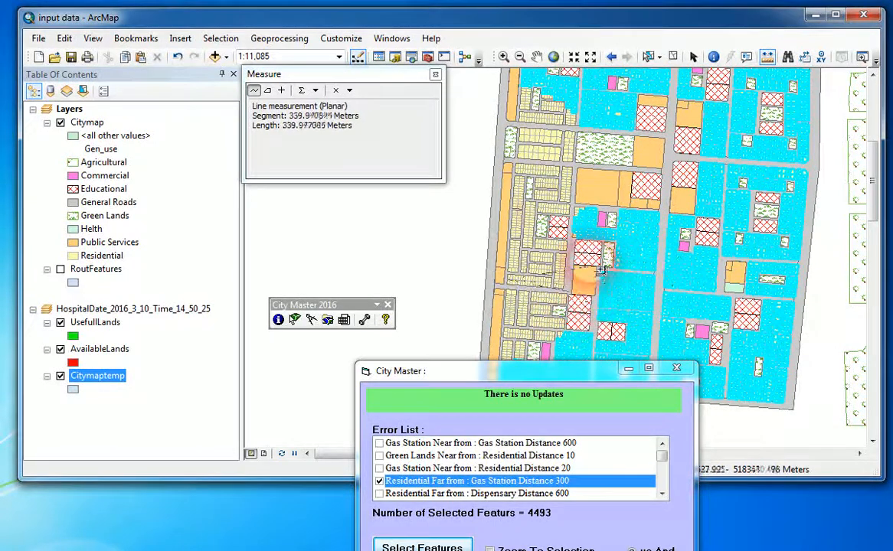
left_click(485, 203)
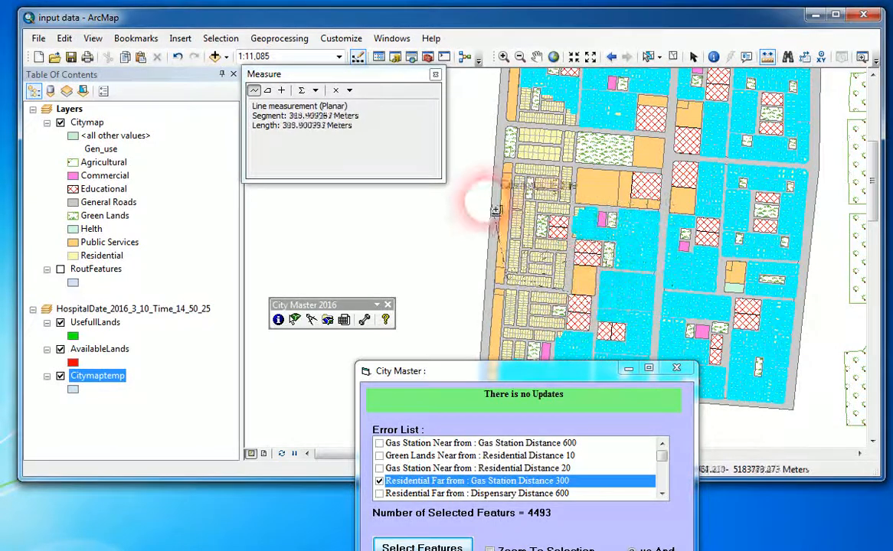
left_click(516, 167)
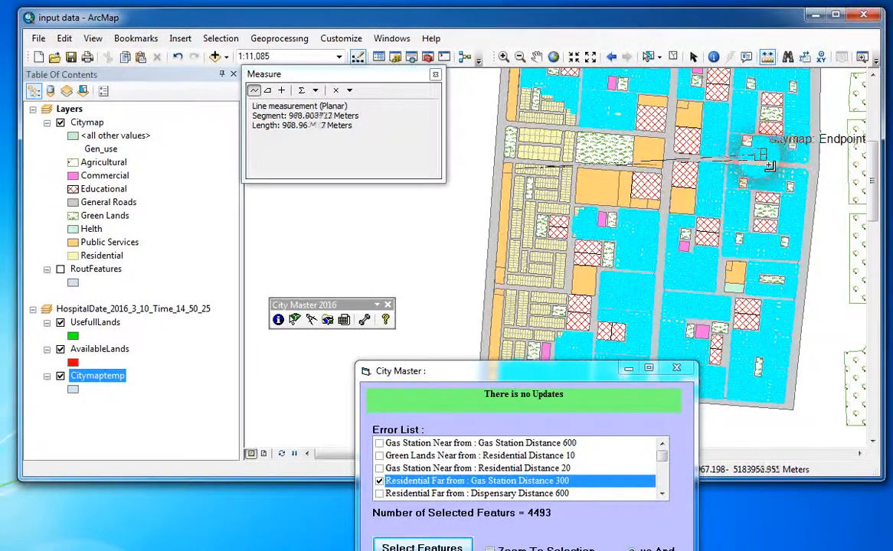
Replace the gas station error with "Residential Far from : PreSchool Distance 450" in the error list and select its matching features.
left_click_drag(587, 371, 667, 199)
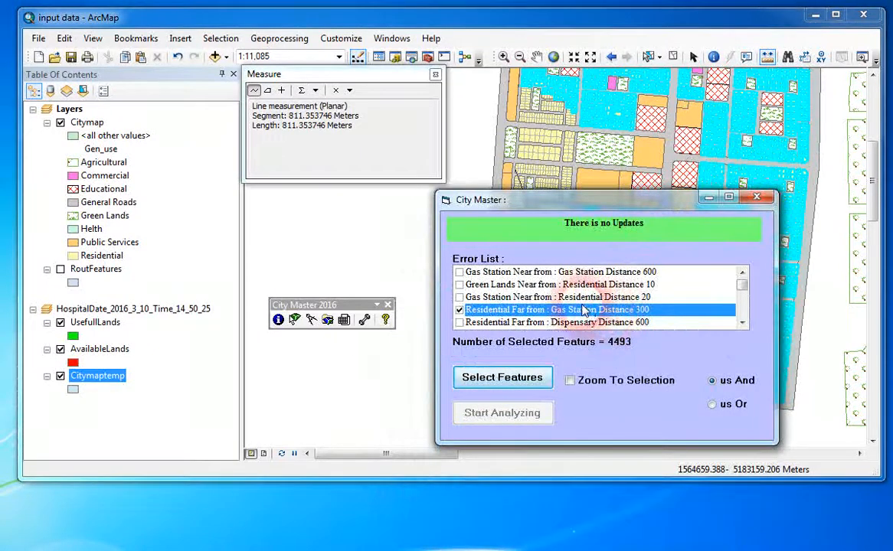
left_click(741, 309)
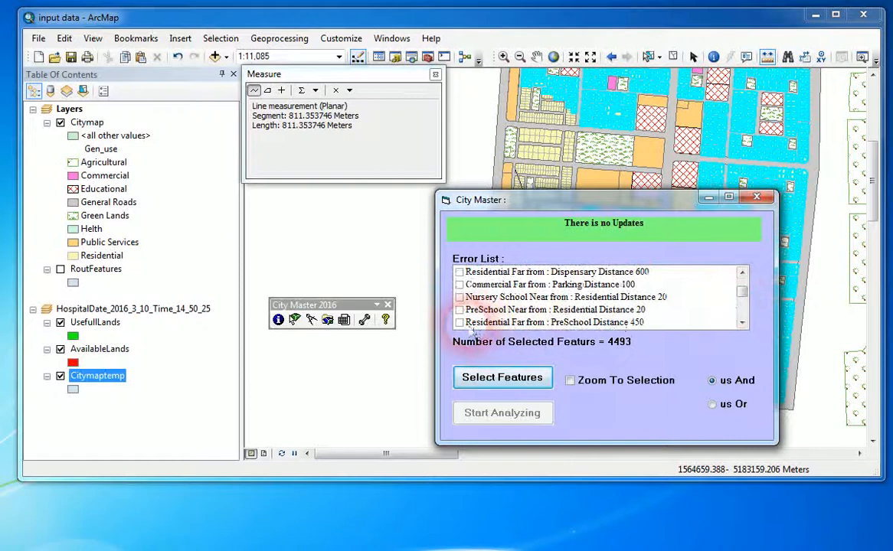
left_click(459, 324)
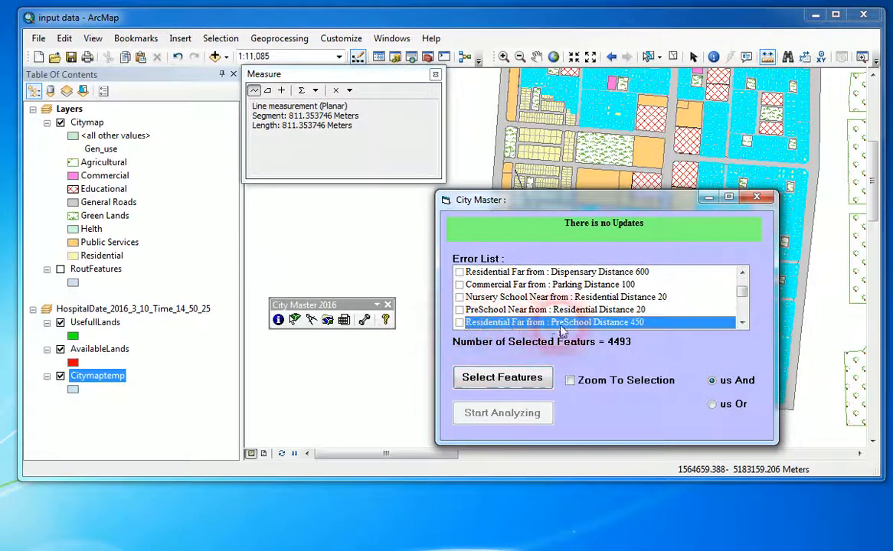
left_click(459, 322)
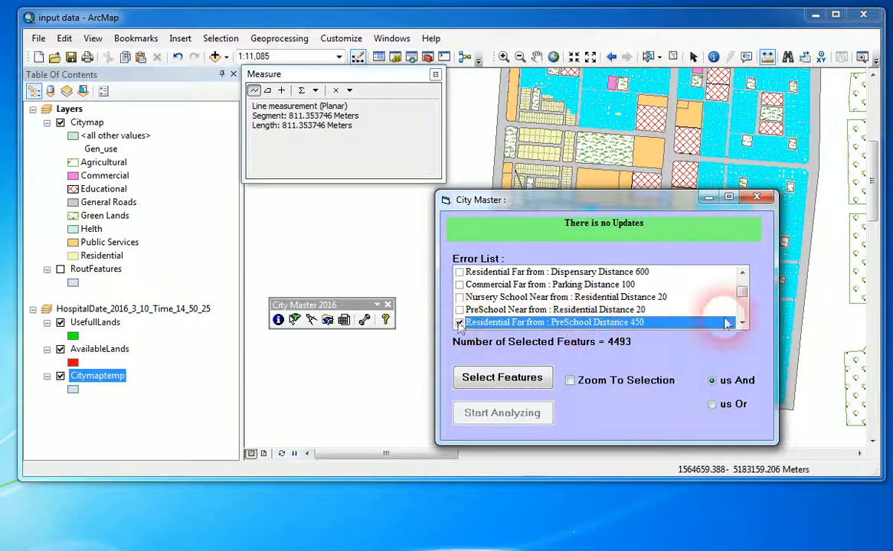
left_click(742, 284)
left_click(459, 310)
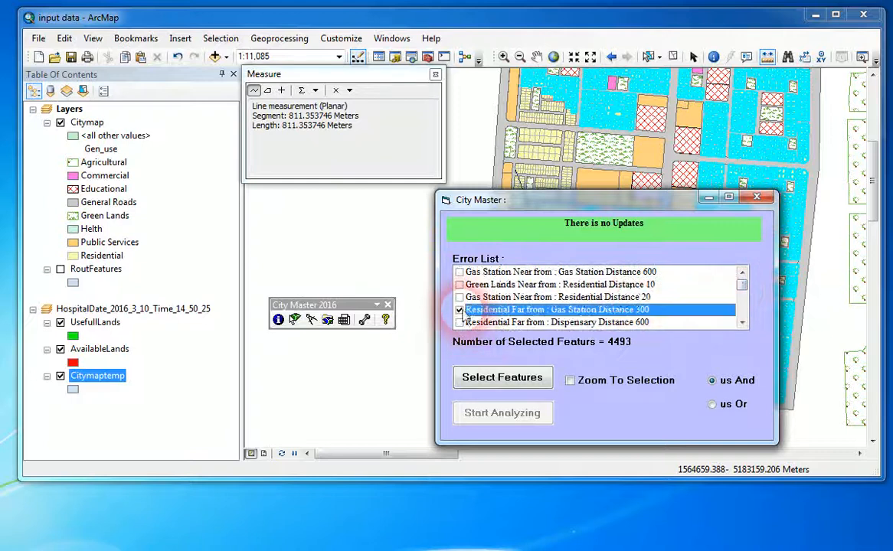
left_click(742, 304)
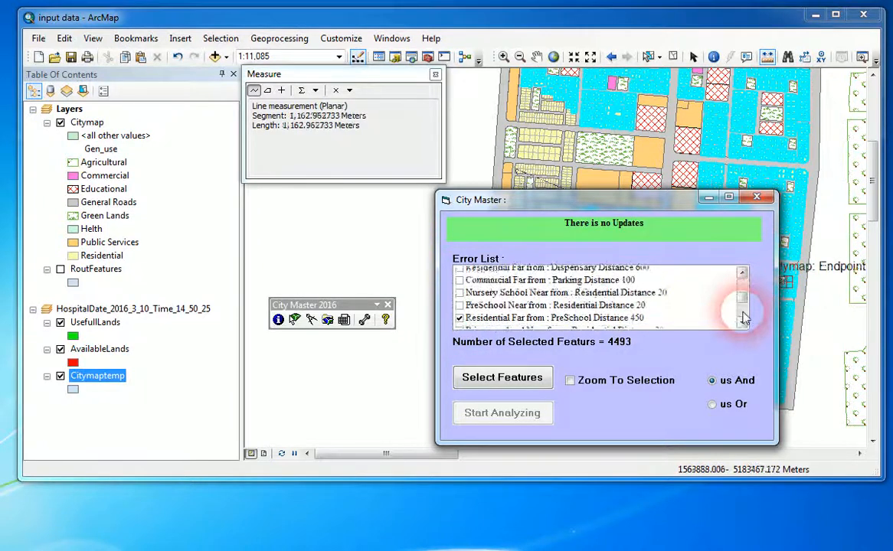
left_click(742, 305)
left_click(484, 274)
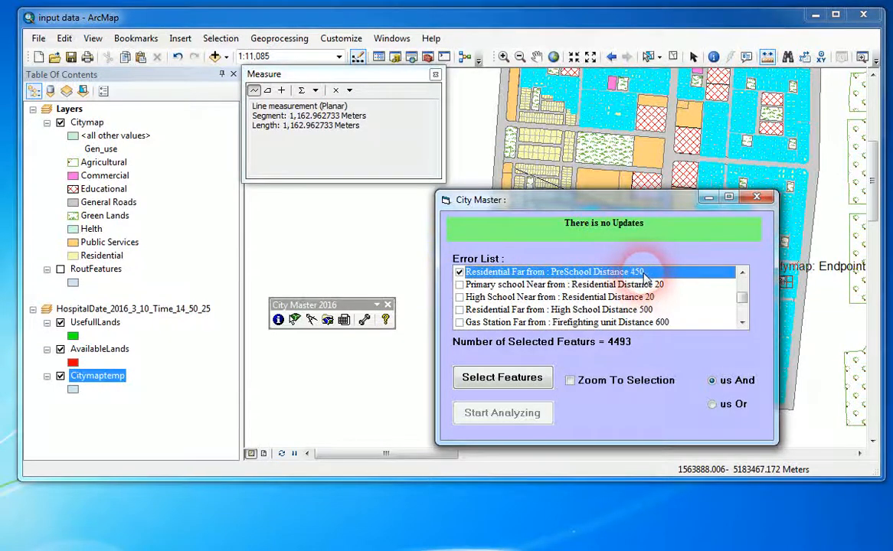
left_click(506, 378)
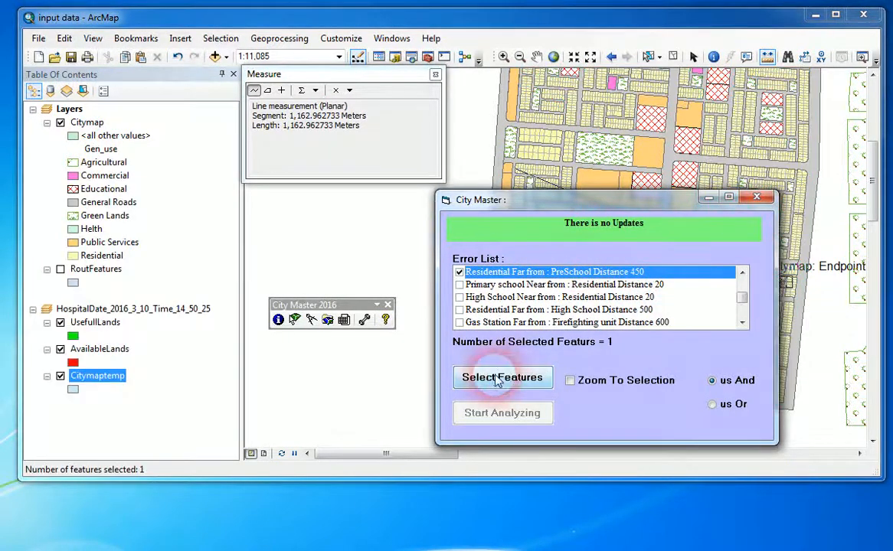
Close the measurement and examine the preschool error selection across the whole city block.
left_click_drag(676, 203, 258, 206)
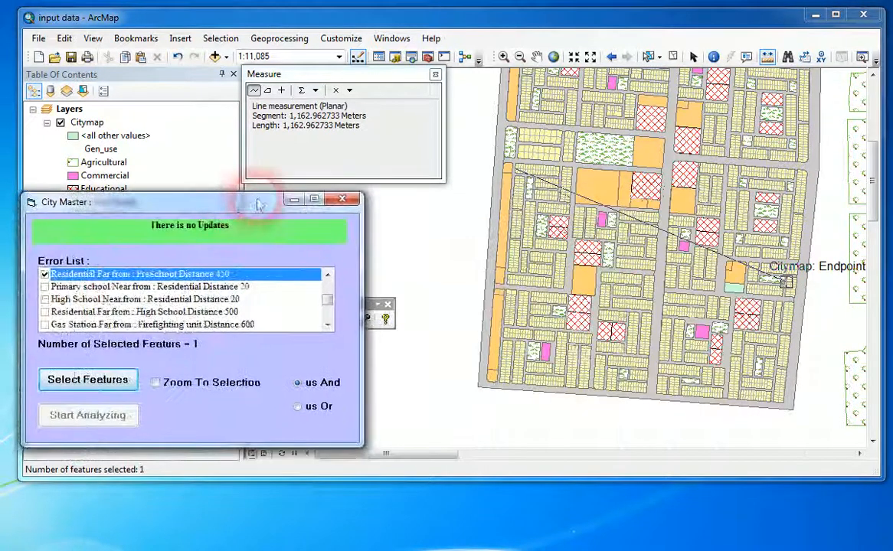
left_click(525, 88)
left_click(435, 74)
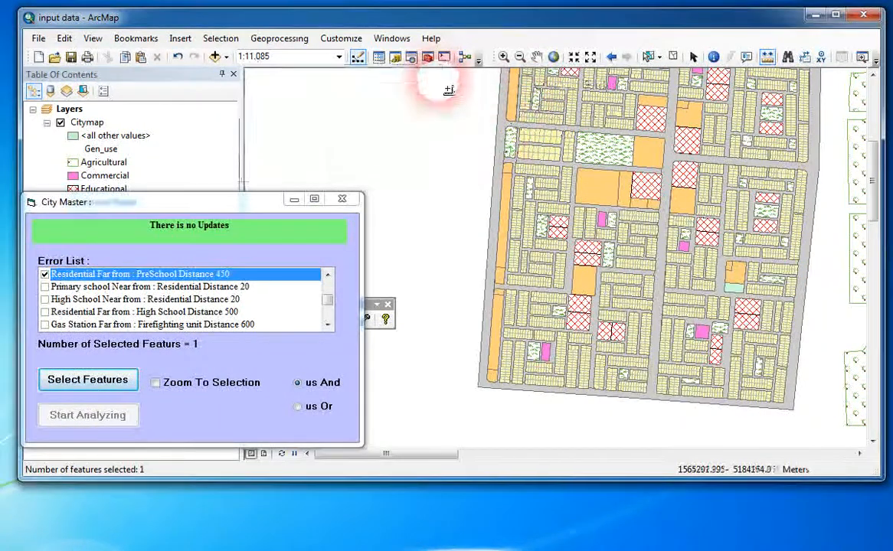
left_click(553, 57)
left_click_drag(296, 206, 797, 185)
left_click(504, 57)
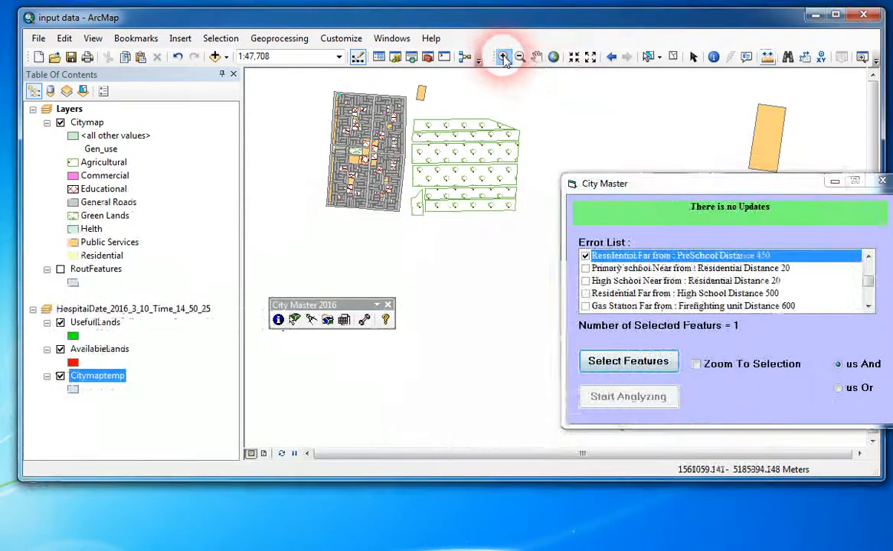
left_click_drag(311, 75, 454, 277)
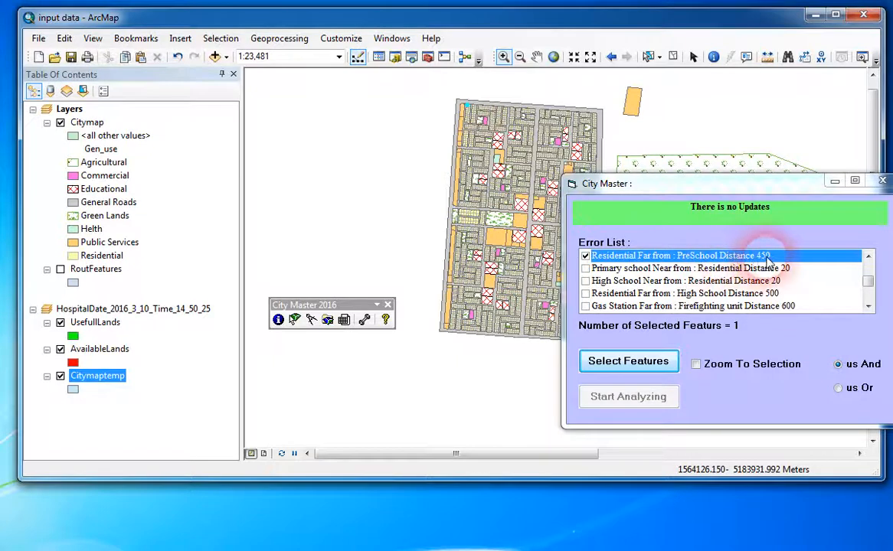
Add the errors for residential parcels far from High School 500, TU 1500, CU 1500 and Hospital 700 to the checked list.
left_click_drag(779, 189, 505, 132)
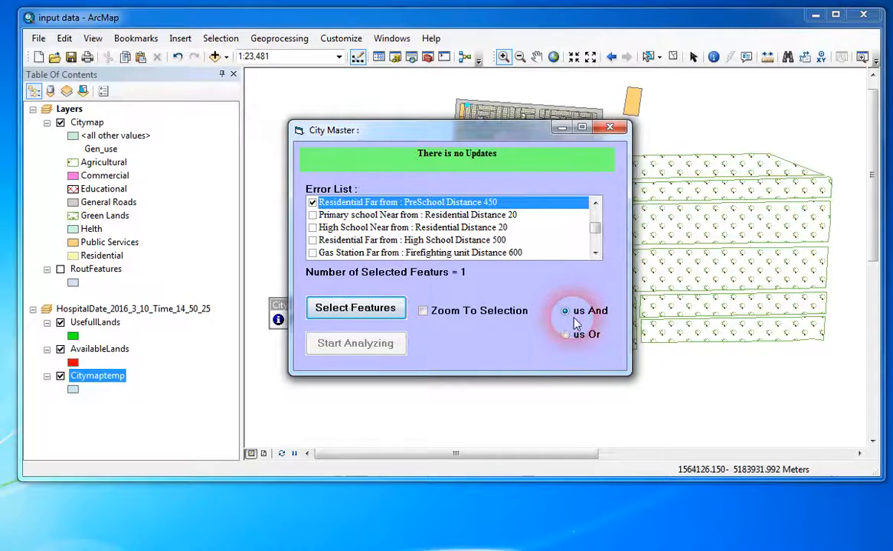
left_click(314, 241)
scroll(357, 250, "down", 3)
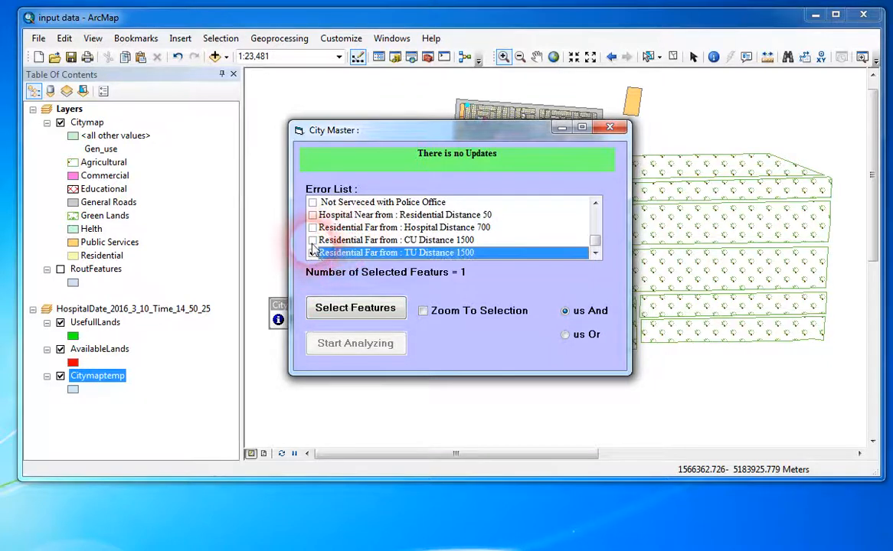
left_click(312, 239)
left_click(312, 228)
Also check the errors for residential parcels far from Dispensary 600 and Gas Station 300, and review all checked errors.
scroll(358, 243, "up", 1)
scroll(358, 245, "up", 6)
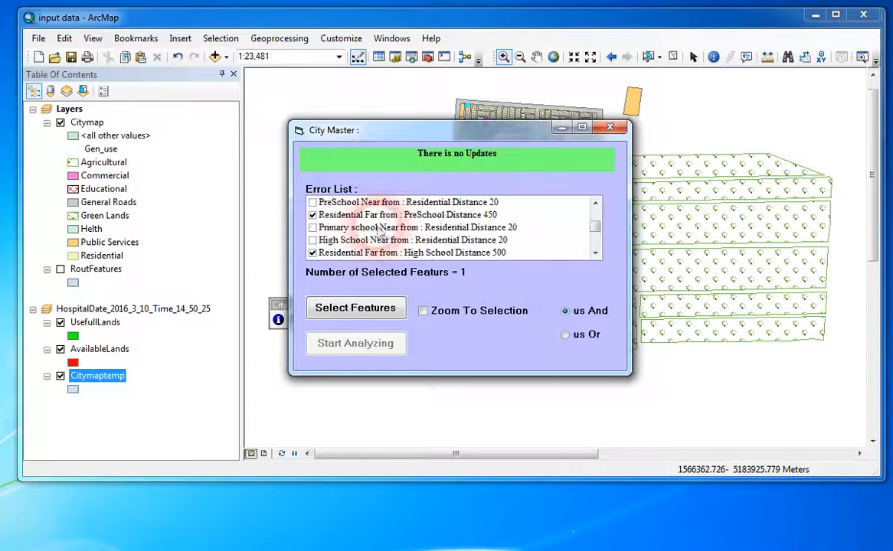
scroll(370, 234, "up", 3)
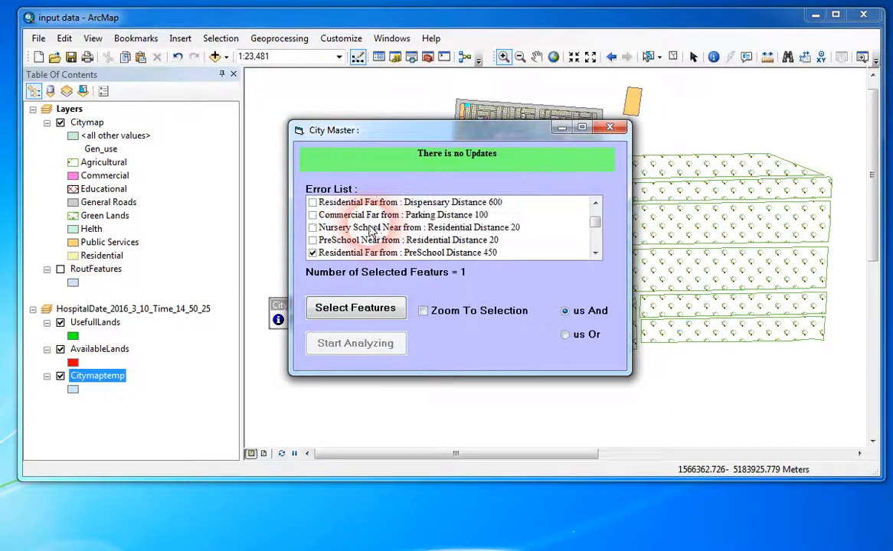
scroll(367, 228, "up", 4)
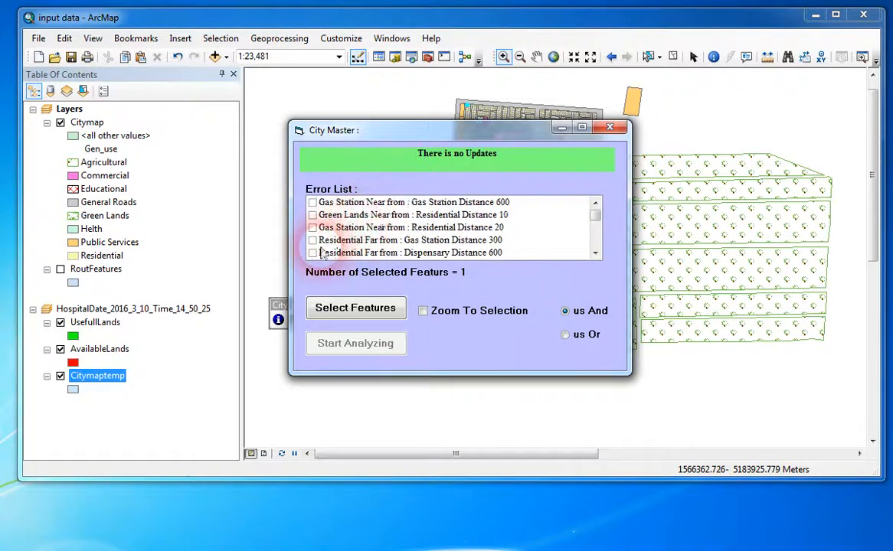
left_click(312, 254)
left_click(313, 241)
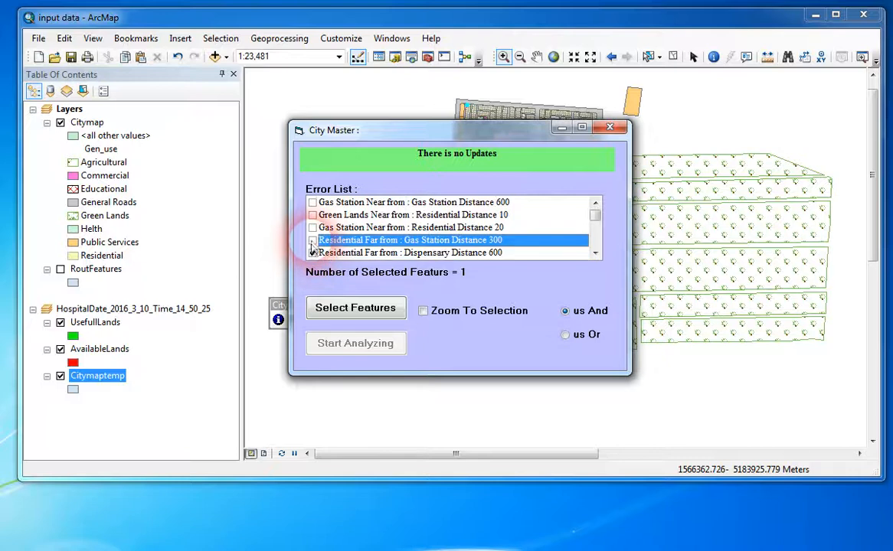
scroll(354, 245, "down", 3)
scroll(367, 242, "up", 3)
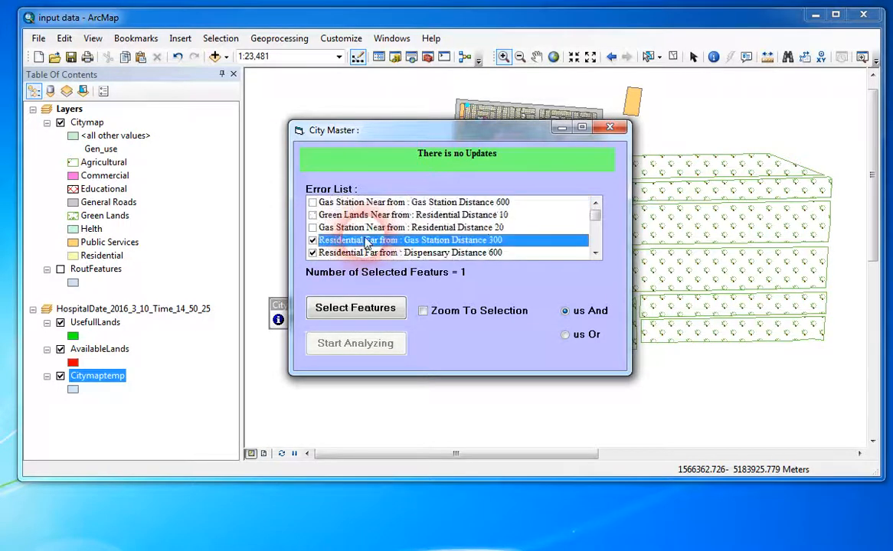
scroll(366, 243, "down", 10)
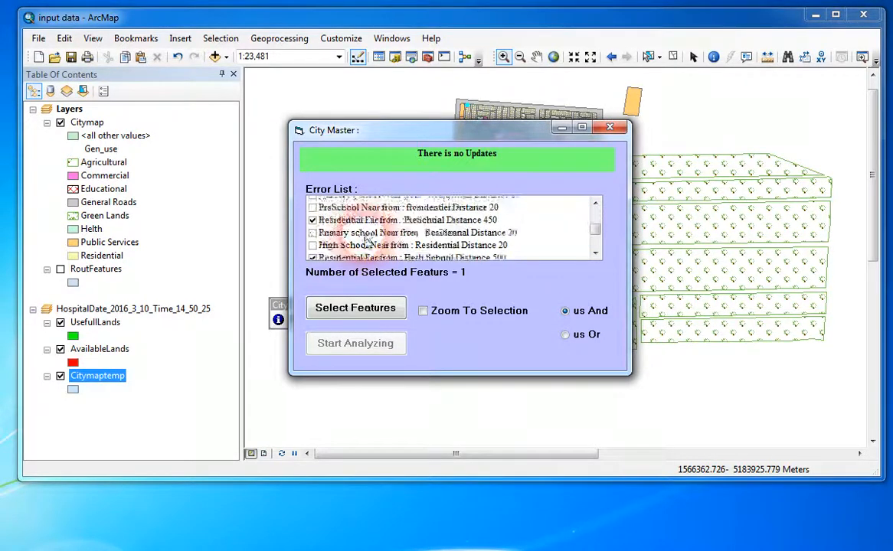
scroll(367, 242, "down", 1)
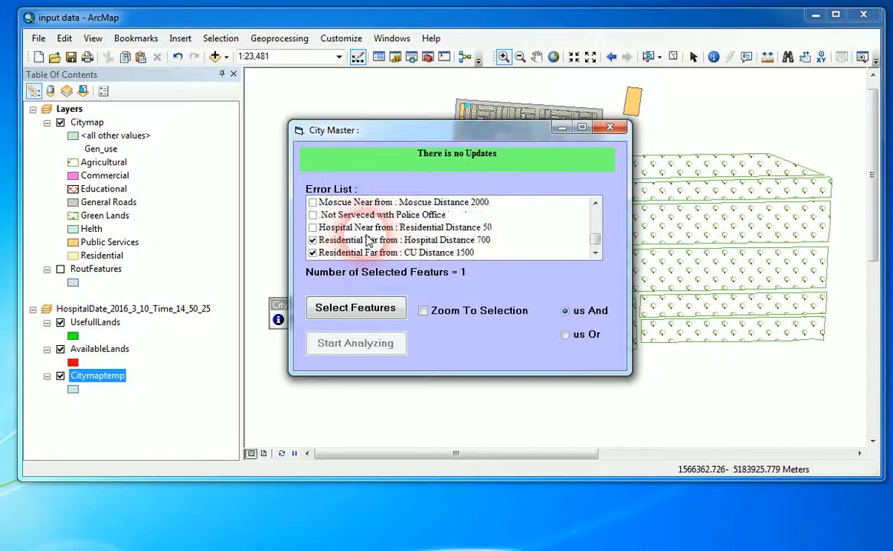
scroll(365, 241, "up", 1)
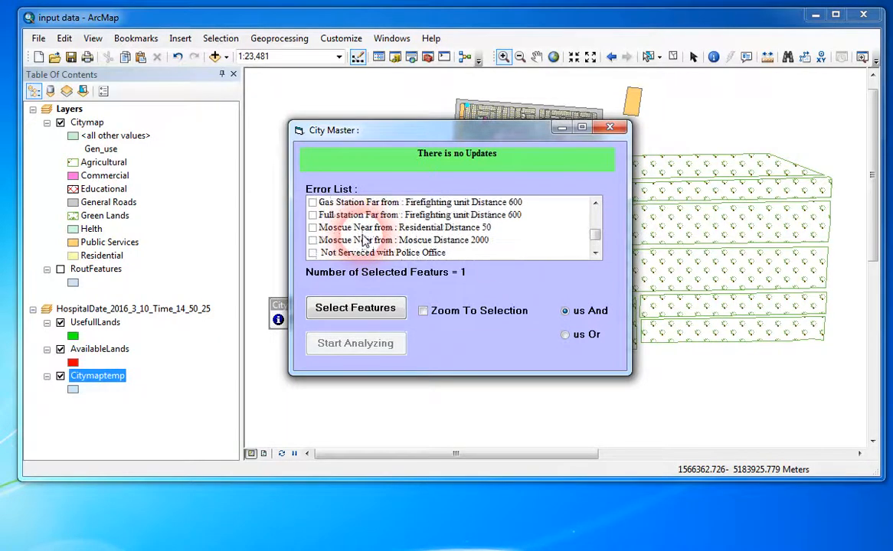
scroll(366, 241, "up", 3)
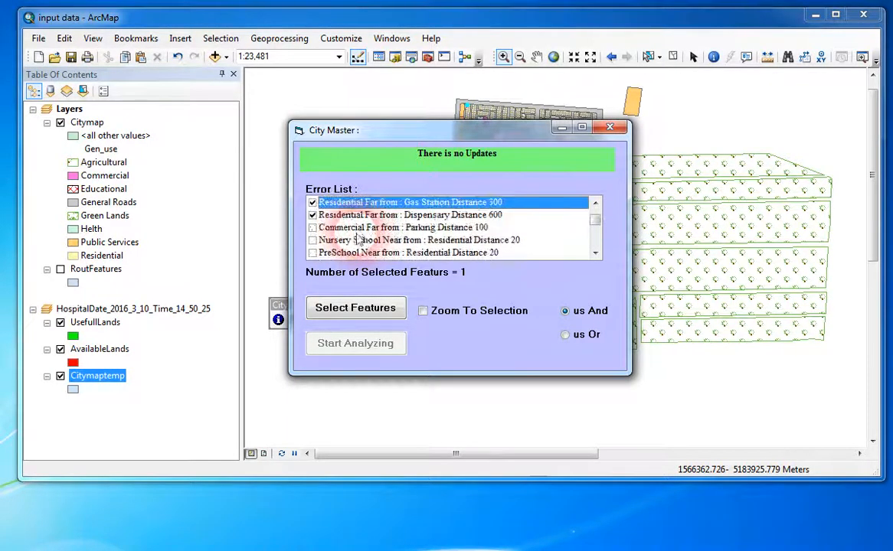
scroll(357, 240, "up", 1)
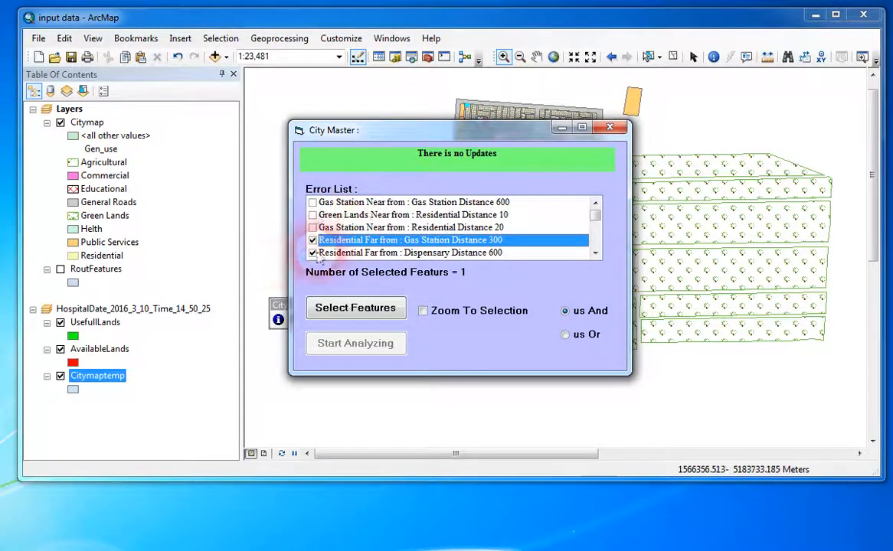
Select the features matching the checked errors with the us And option, and reselect them using us Or.
left_click(364, 314)
left_click_drag(528, 130, 251, 107)
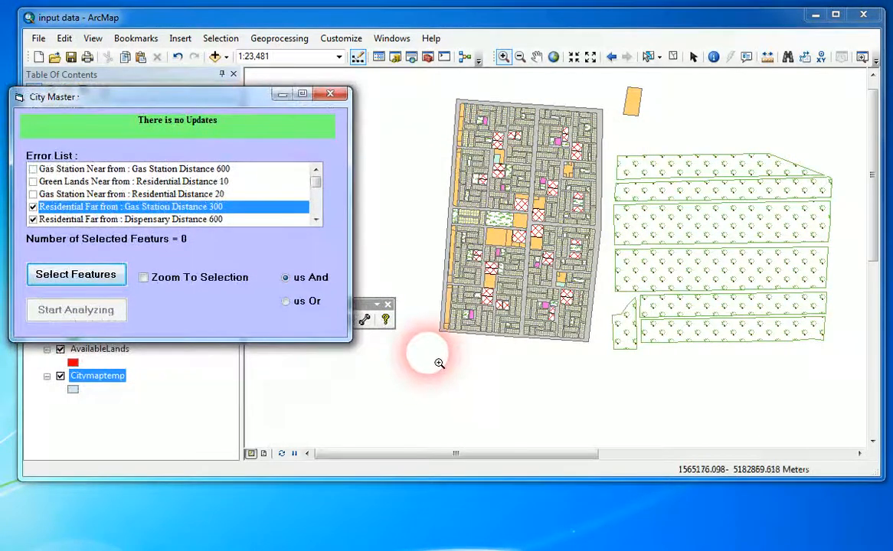
left_click(286, 303)
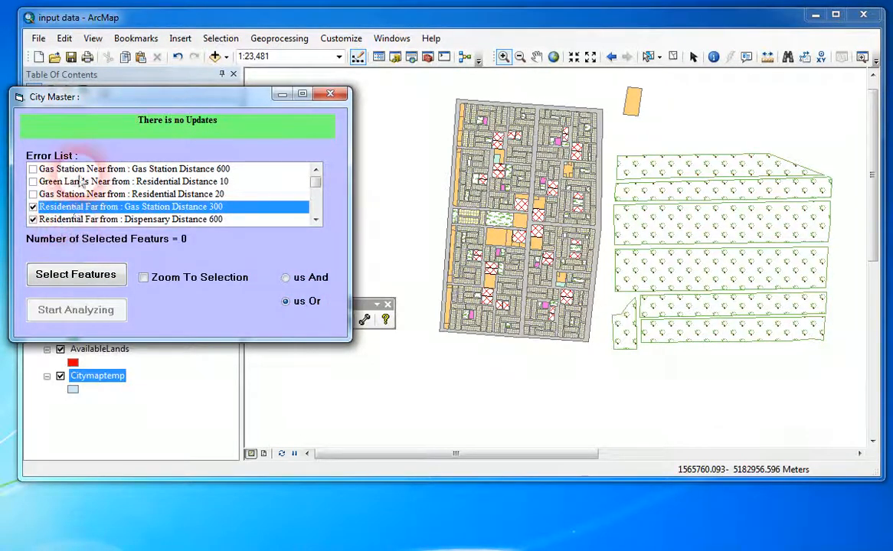
left_click(76, 274)
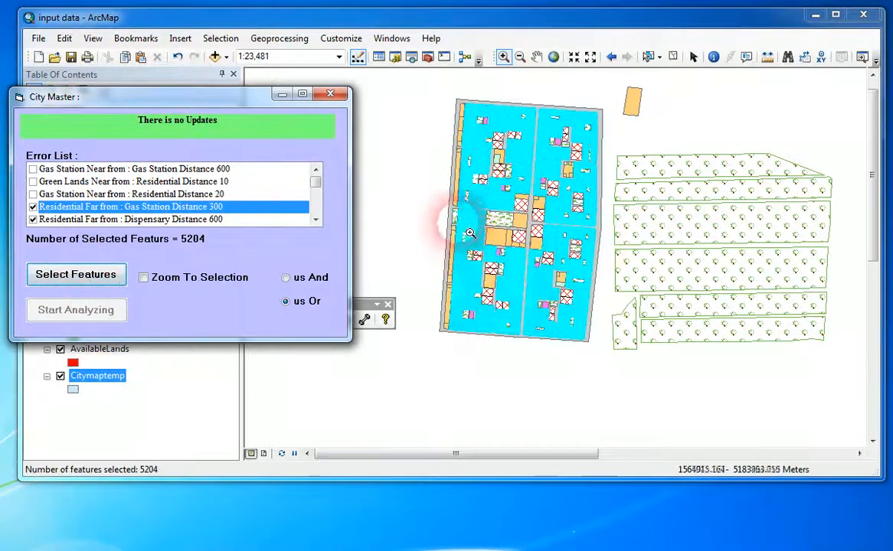
Examine the combined error selection across the city block and among its residential parcels, and close the error analysis window.
left_click_drag(457, 94, 603, 360)
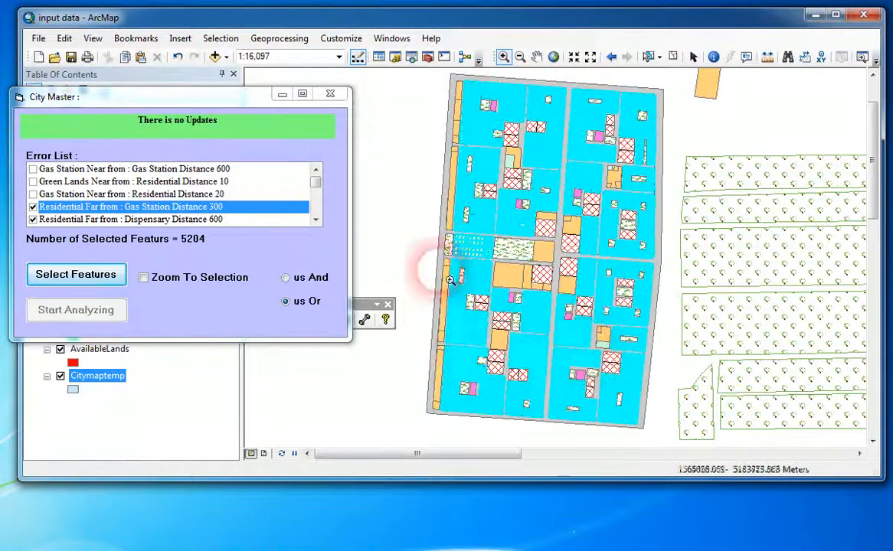
left_click(634, 371)
left_click(652, 345)
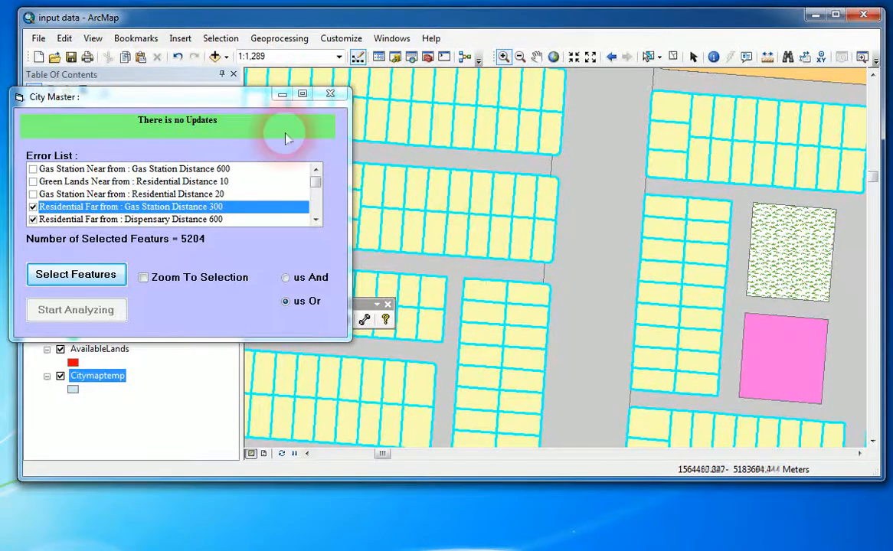
left_click_drag(233, 98, 394, 126)
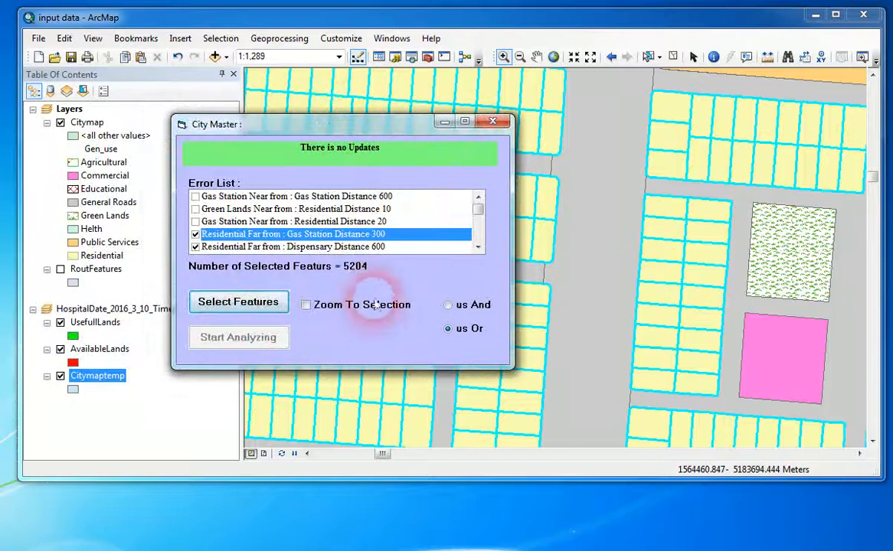
left_click(494, 123)
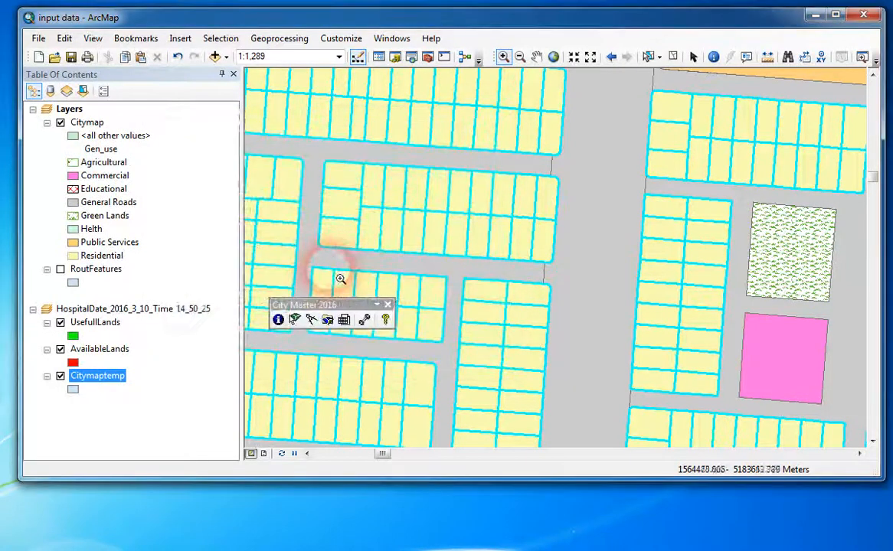
Move the City Master 2016 toolbar to the map's upper edge and open the Land Use Report for the full city map.
left_click_drag(338, 300, 334, 86)
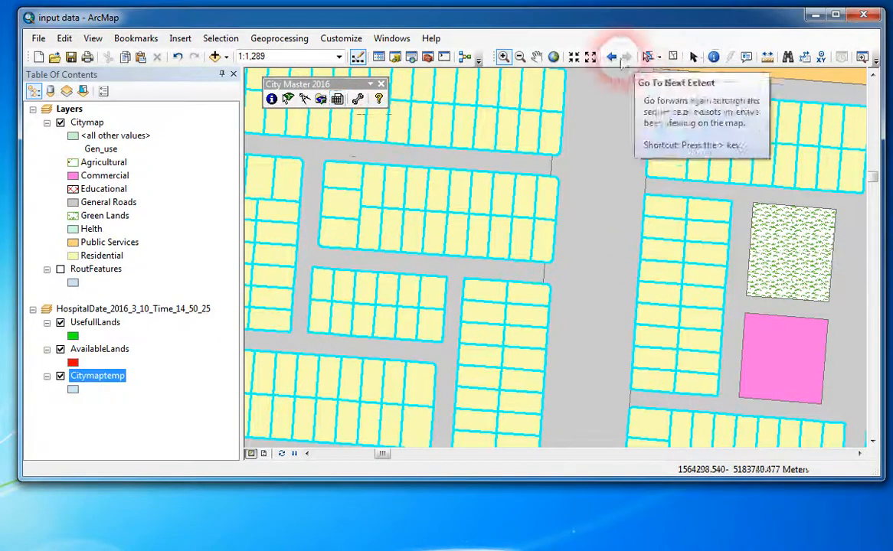
left_click(553, 57)
left_click(337, 100)
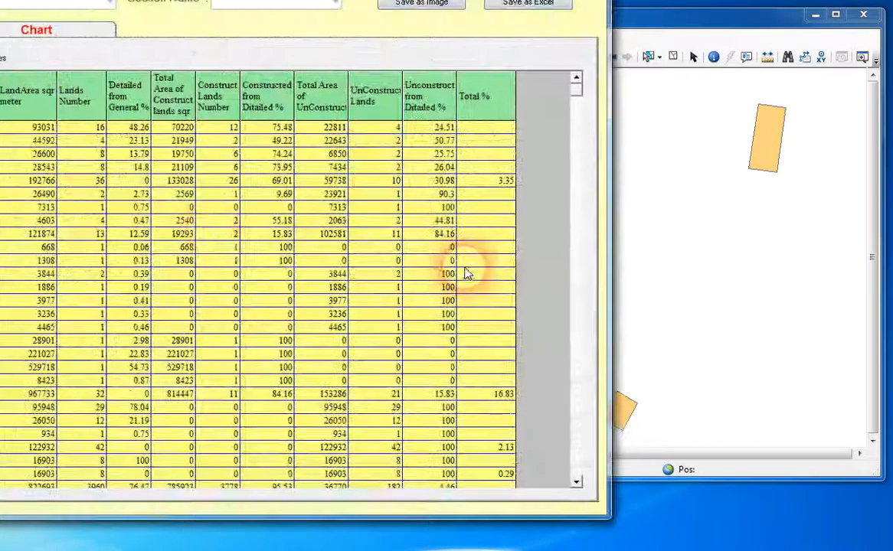
left_click_drag(200, 0, 442, 22)
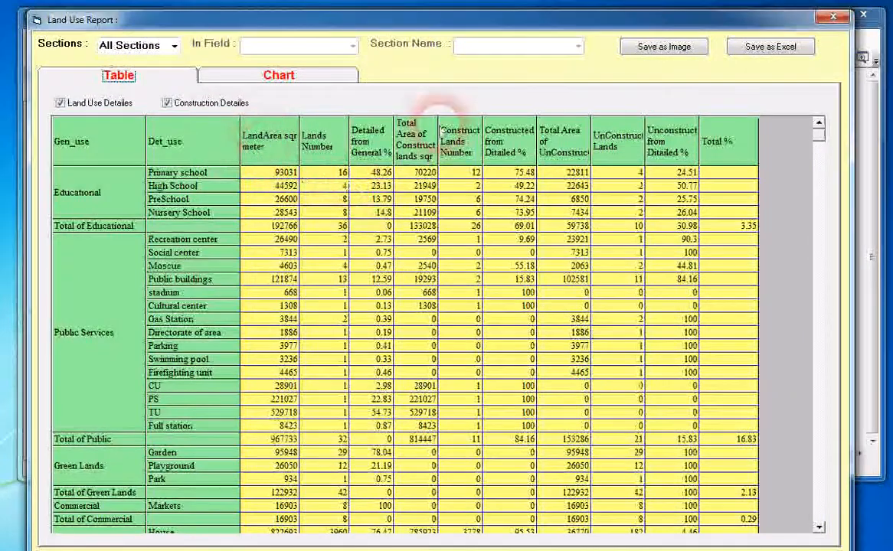
Examine the land area, lands number and detailed-from-general percentage of the educational land uses in the report table.
left_click(121, 79)
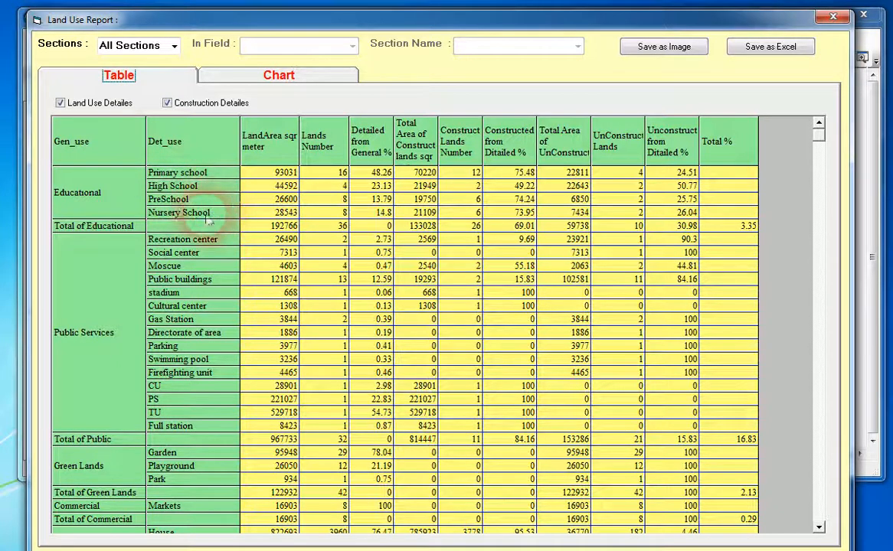
left_click(274, 186)
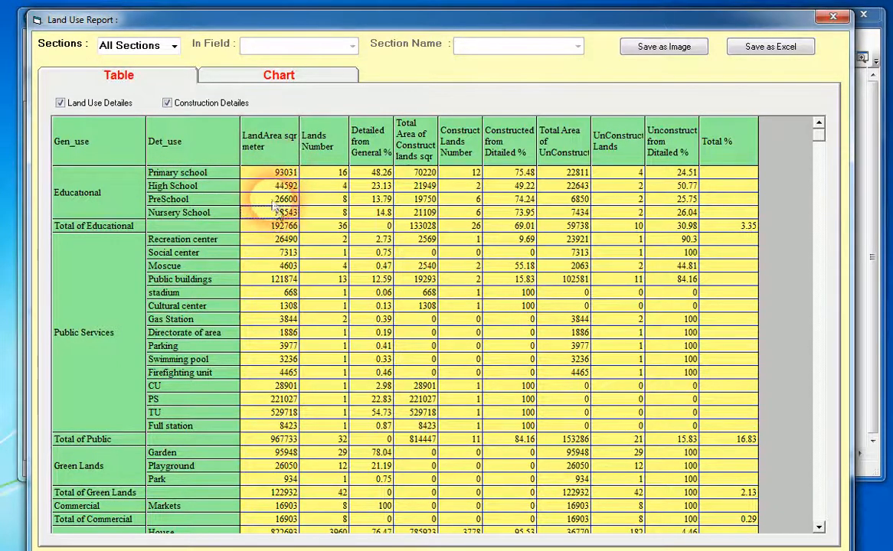
left_click(254, 175)
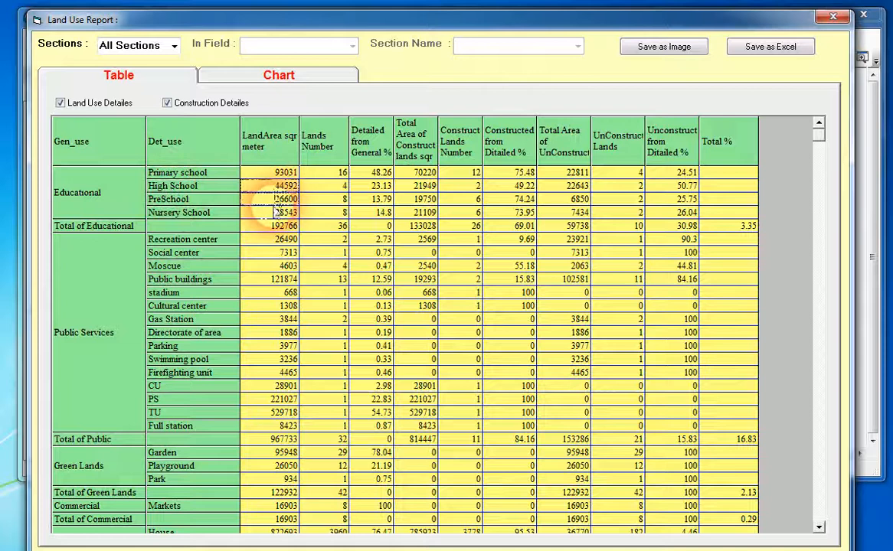
left_click(276, 214)
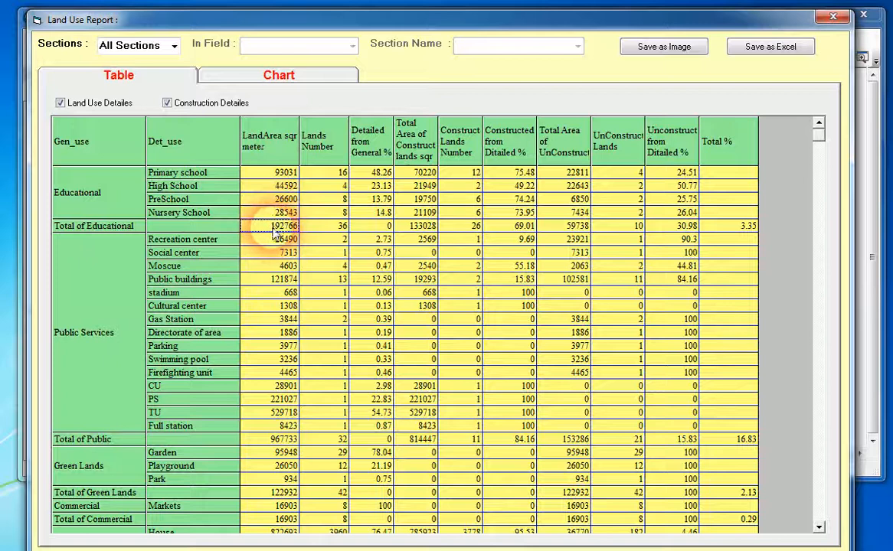
left_click(328, 175)
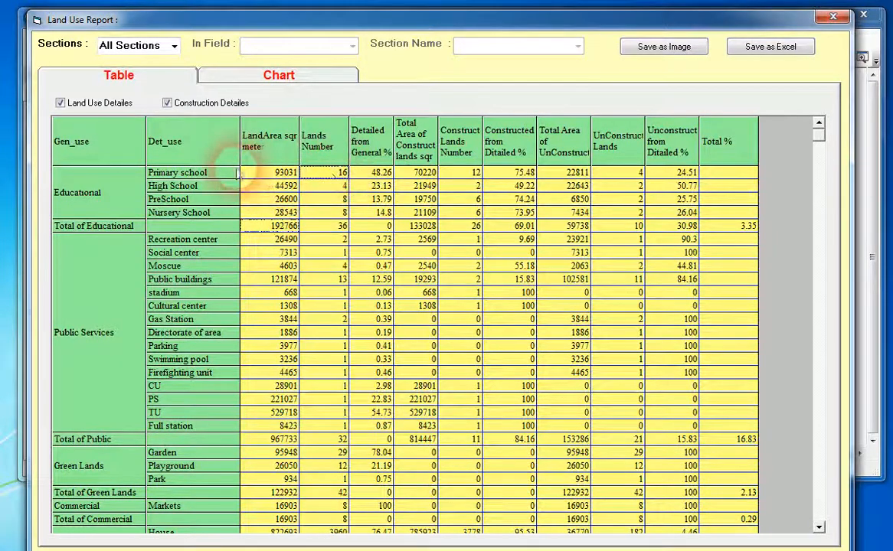
left_click(332, 188)
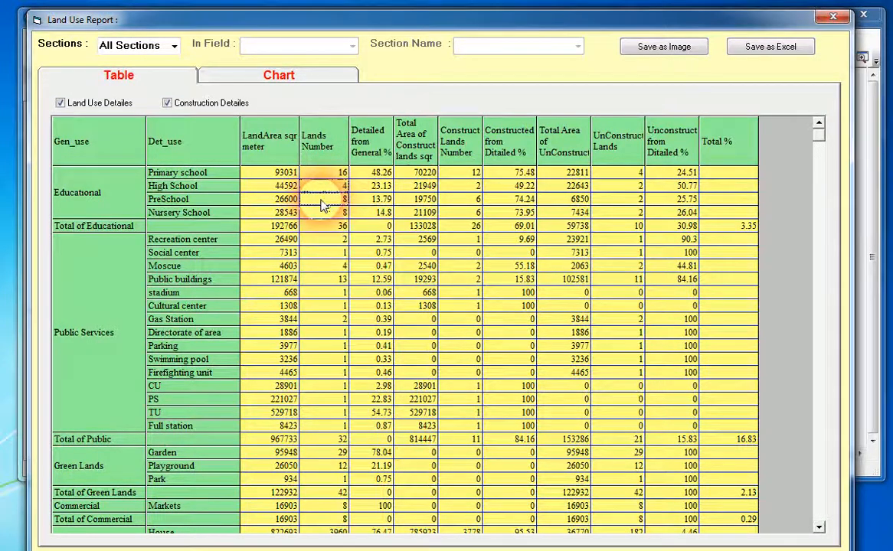
left_click(326, 213)
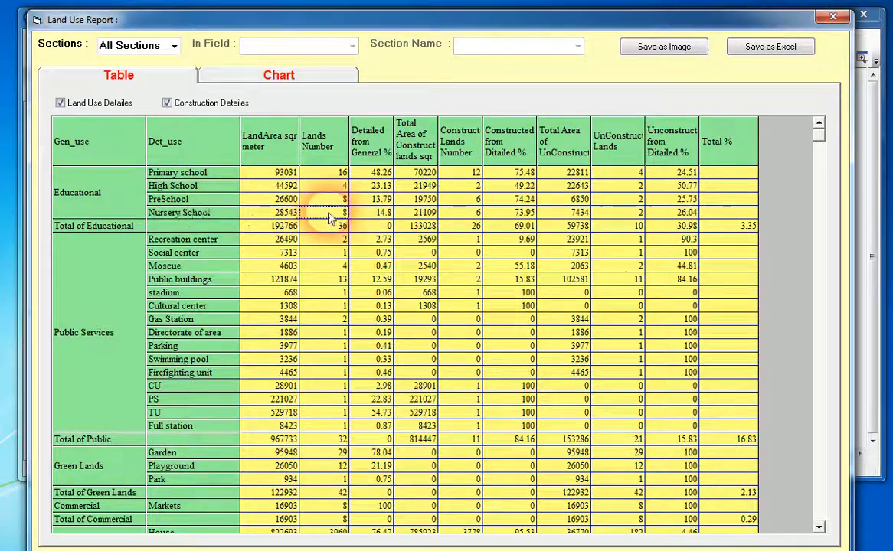
left_click(375, 174)
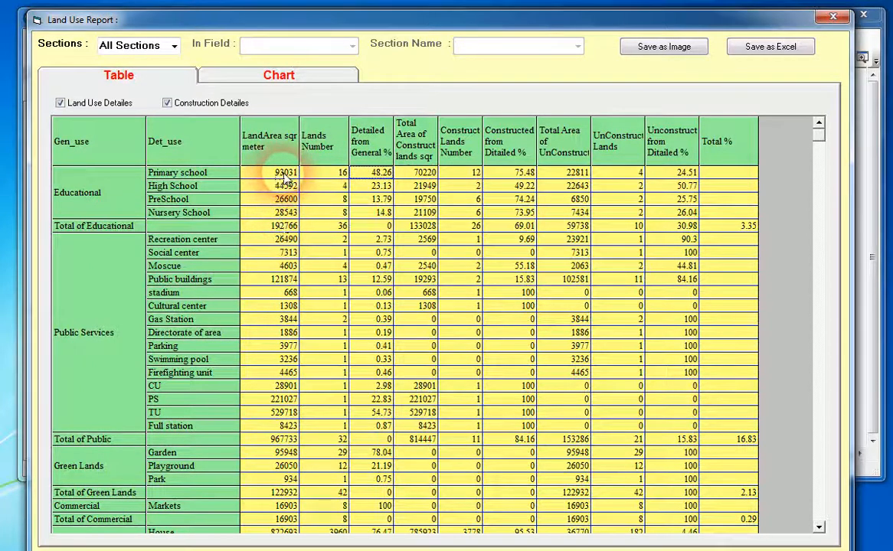
left_click(381, 200)
left_click(381, 211)
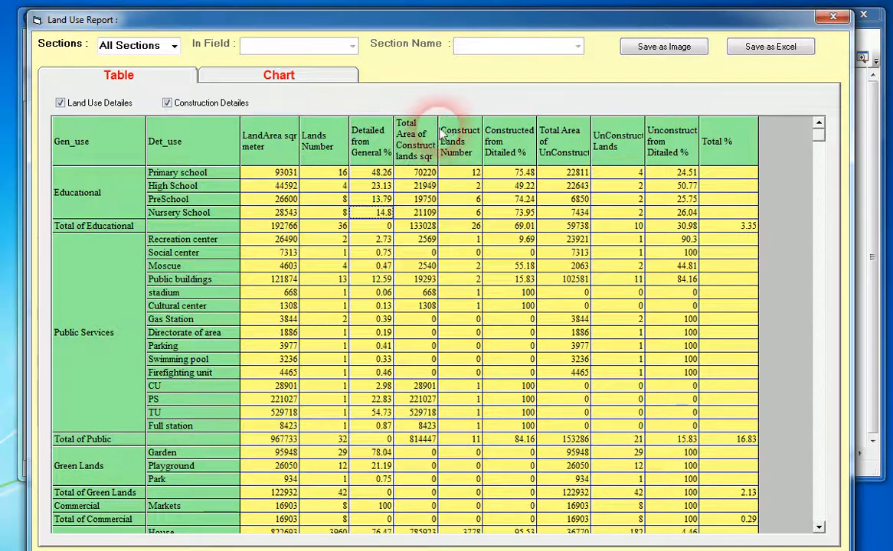
Widen the constructed-area and Gen_use columns to fit their text, and review the primary school's constructed and unconstructed figures.
left_click_drag(440, 132, 463, 179)
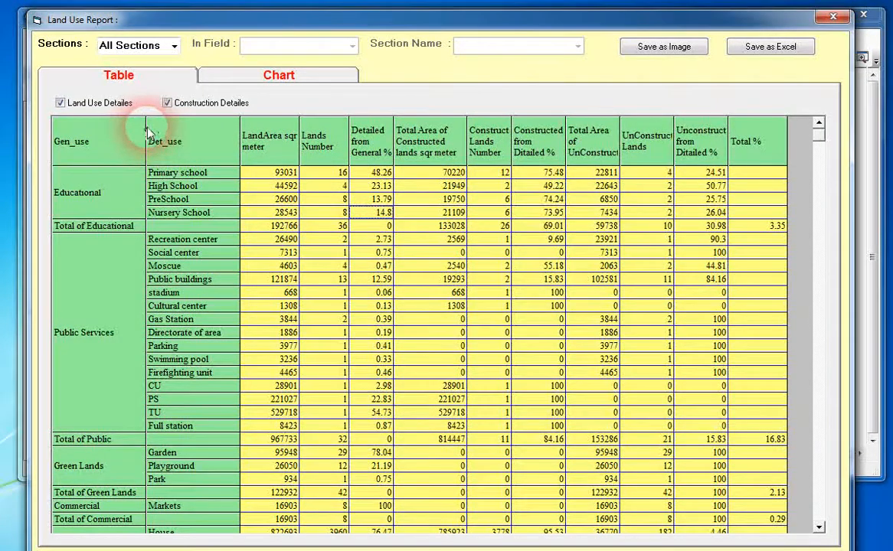
left_click_drag(153, 126, 193, 138)
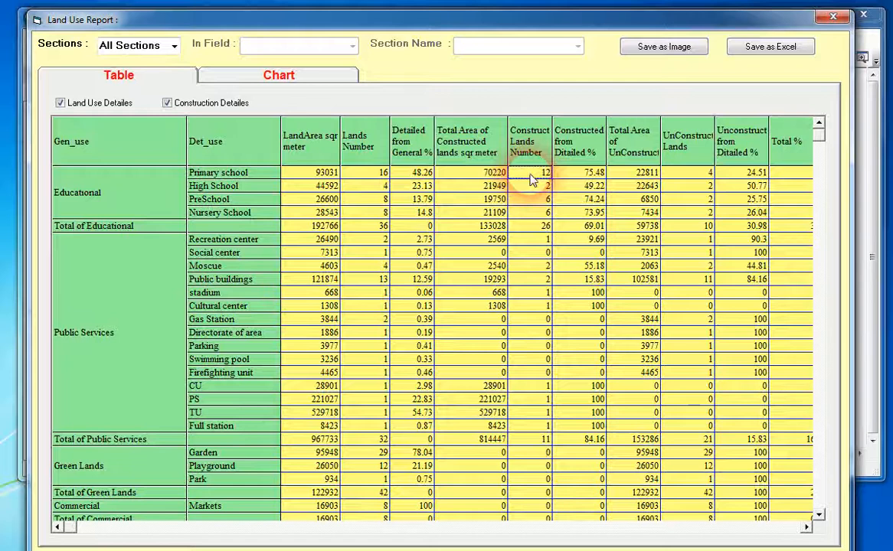
left_click(585, 178)
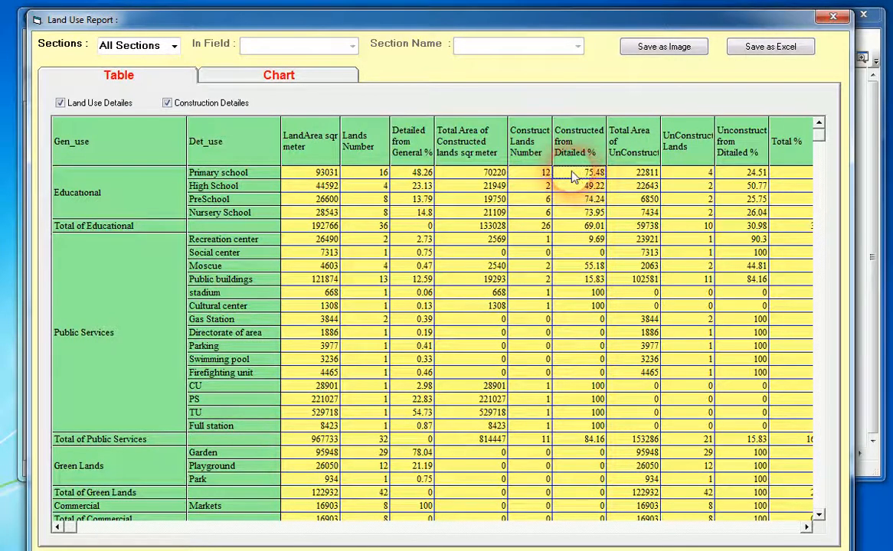
left_click(635, 175)
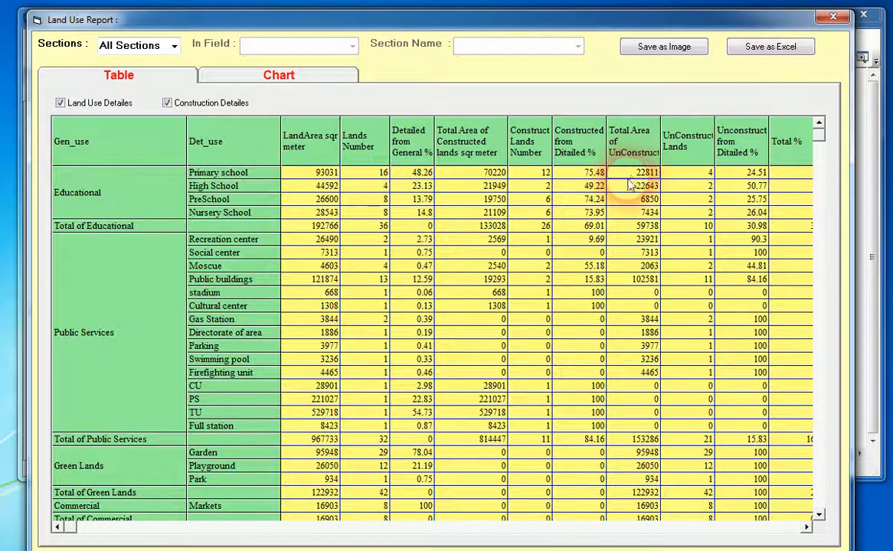
left_click(691, 176)
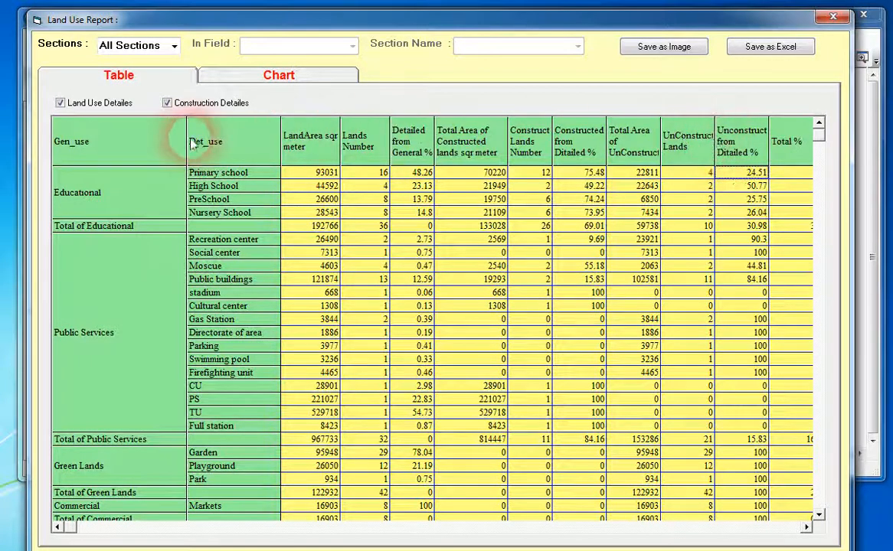
left_click_drag(186, 136, 156, 135)
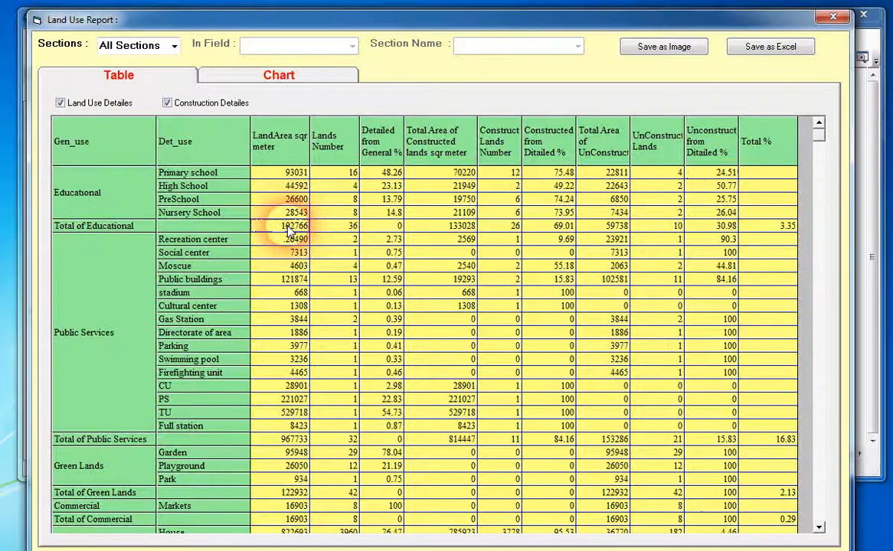
Examine the Total of Educational row and the House, Buildings, Cottage and Total of Residential rows in the report.
left_click(352, 228)
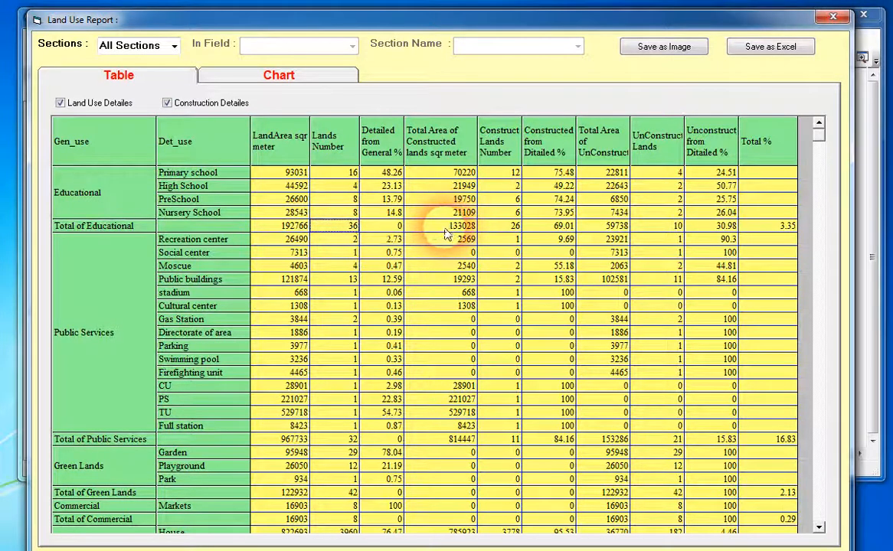
left_click(769, 232)
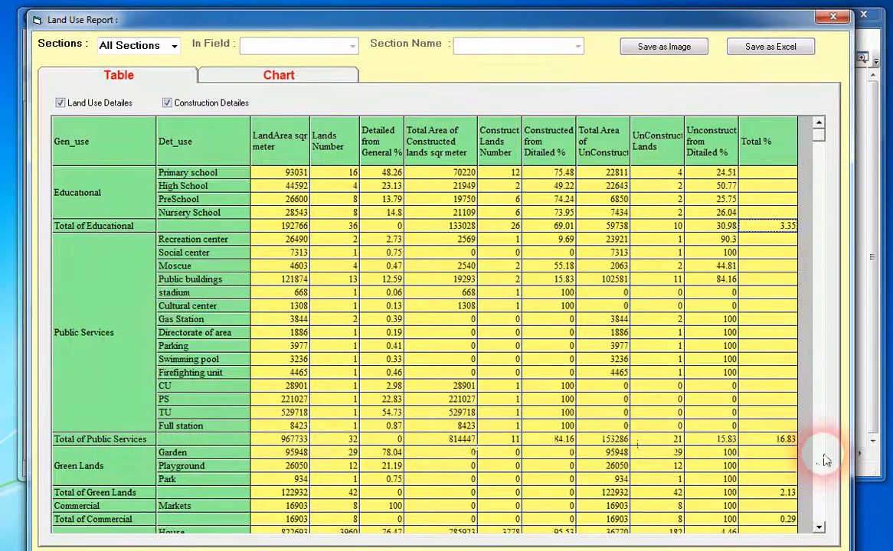
scroll(825, 459, "down", 5)
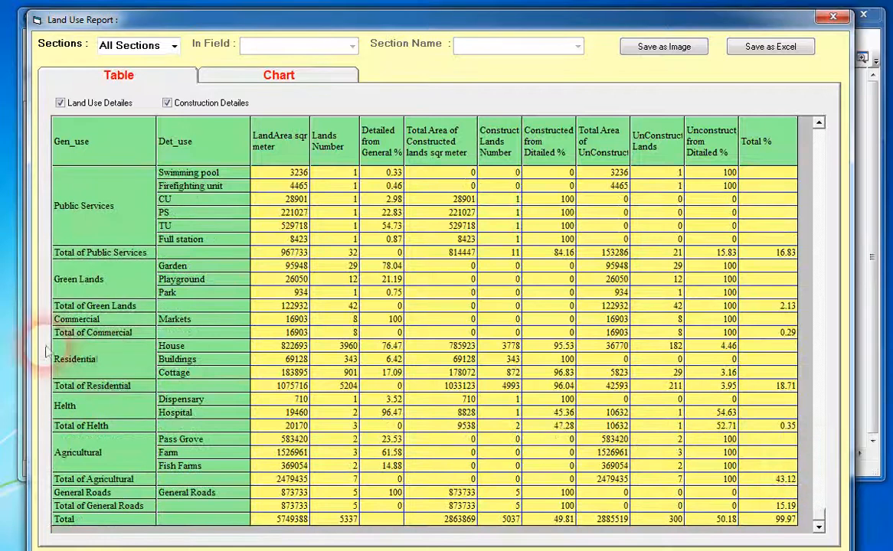
left_click(176, 361)
left_click(177, 374)
left_click(176, 347)
left_click(179, 374)
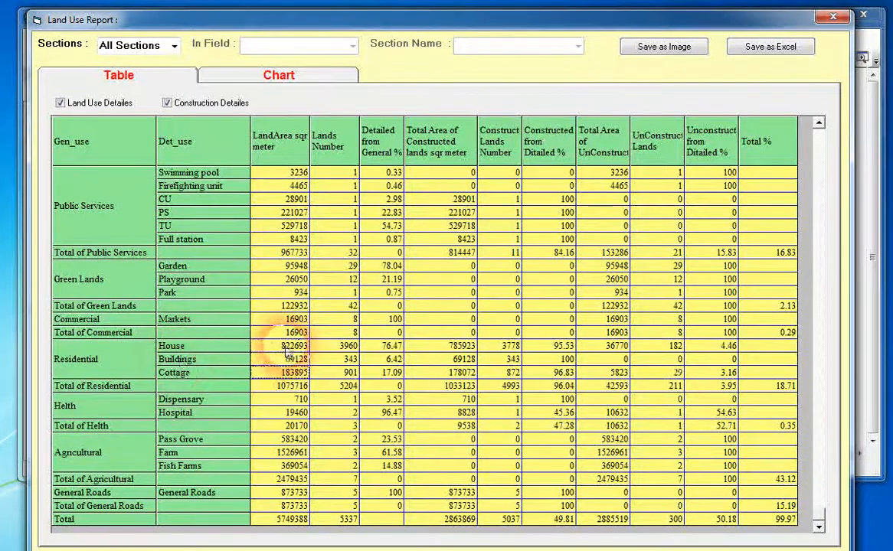
left_click(284, 387)
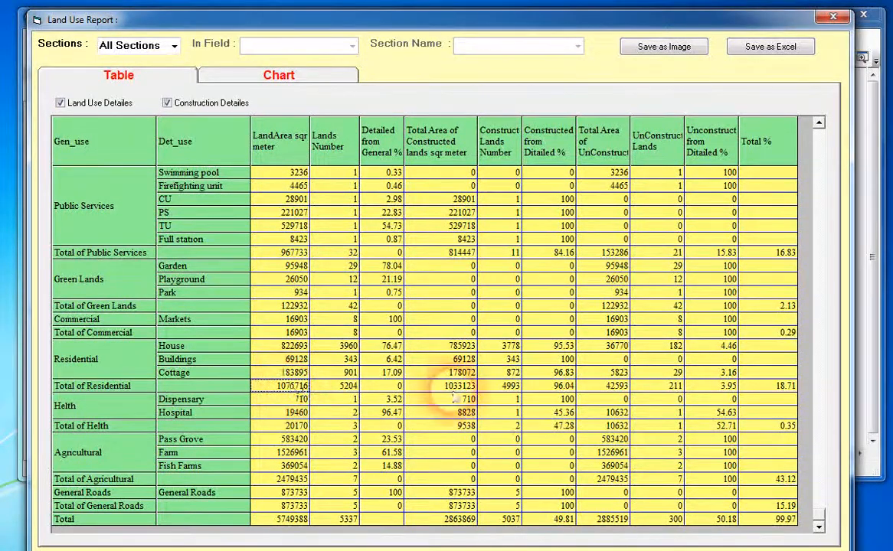
left_click(762, 392)
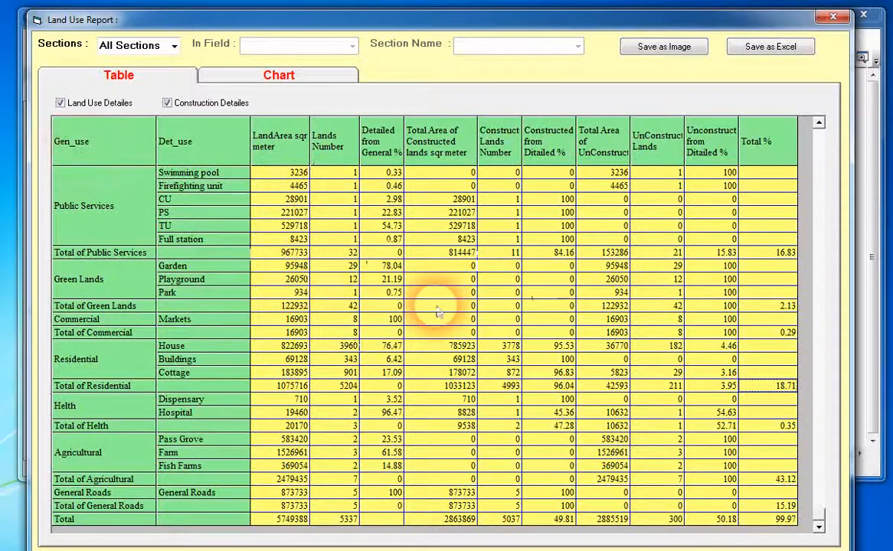
Turn off Construction Detailes and Land Use Detailes in the report table, and review the remaining educational totals.
left_click(167, 104)
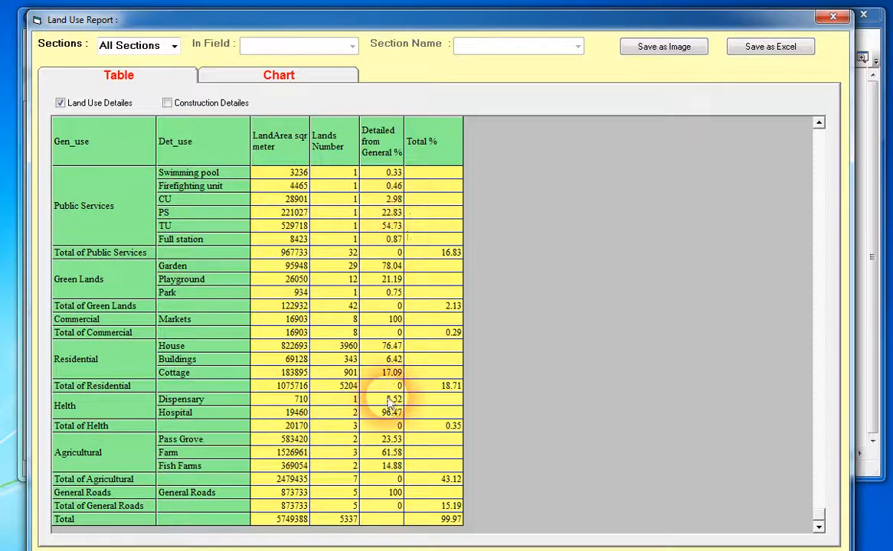
left_click(60, 103)
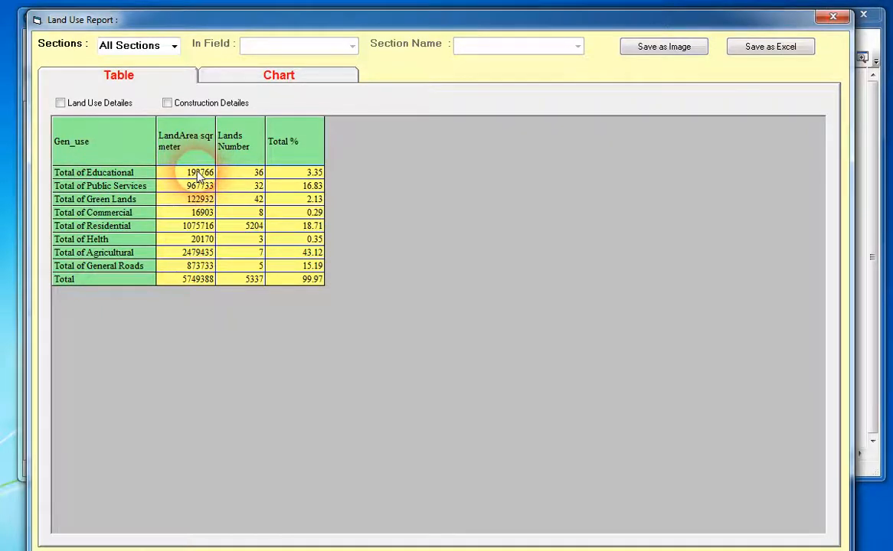
left_click(249, 176)
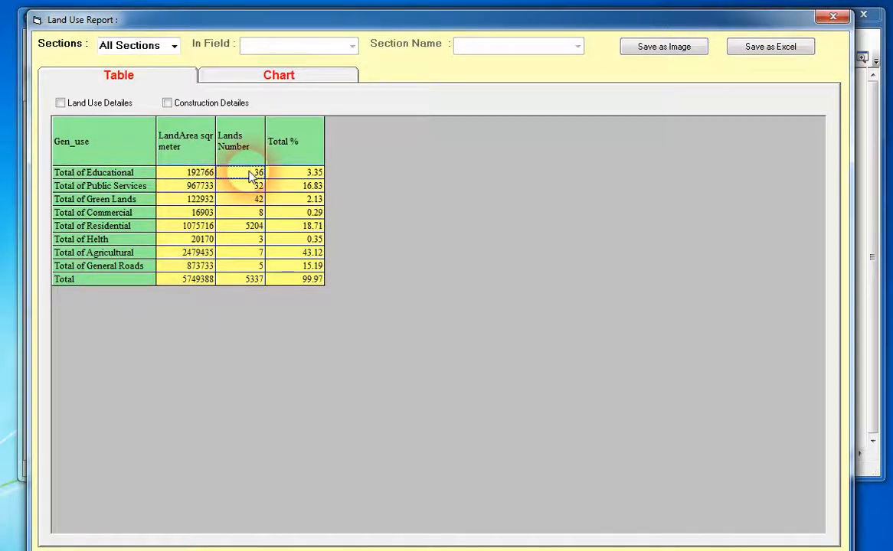
left_click(303, 176)
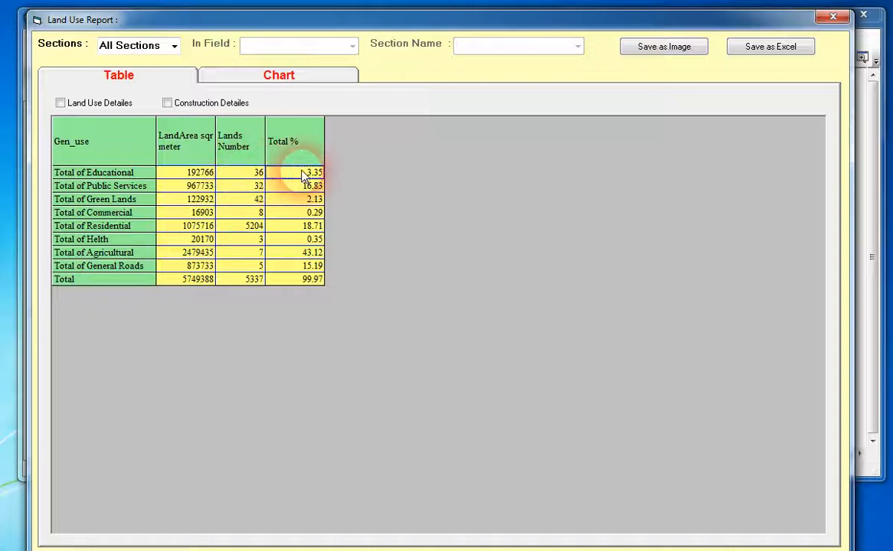
Examine the land area, lands number and total percentage in the Total of Public Services and overall Total rows, plus the Residential percentage.
left_click(197, 189)
left_click(256, 190)
left_click(293, 189)
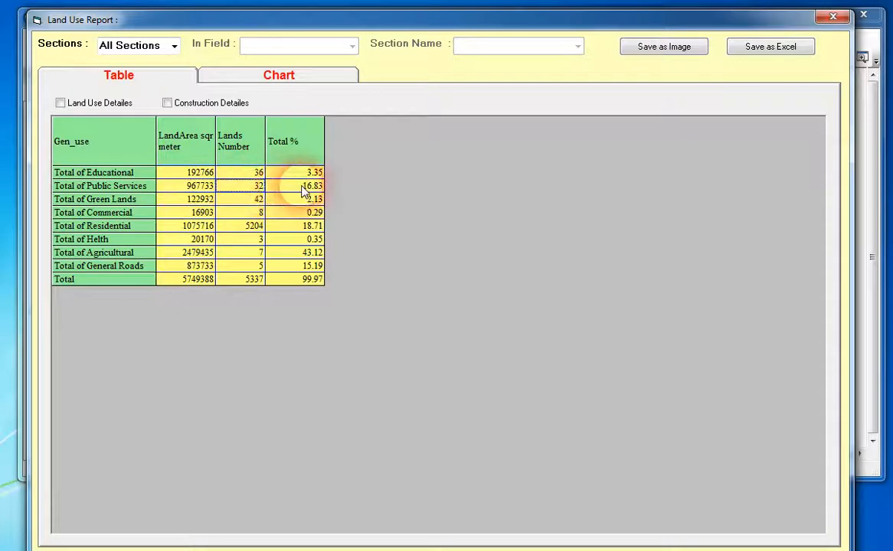
left_click(303, 226)
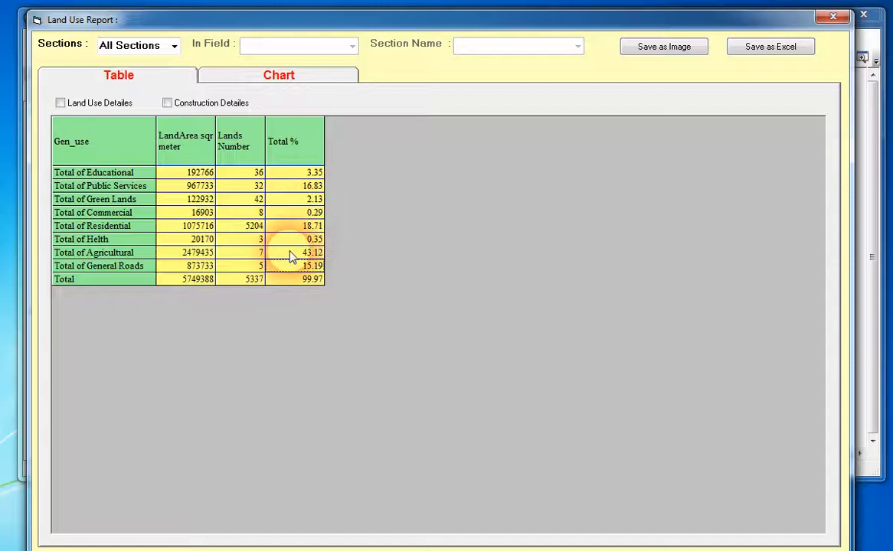
left_click(289, 280)
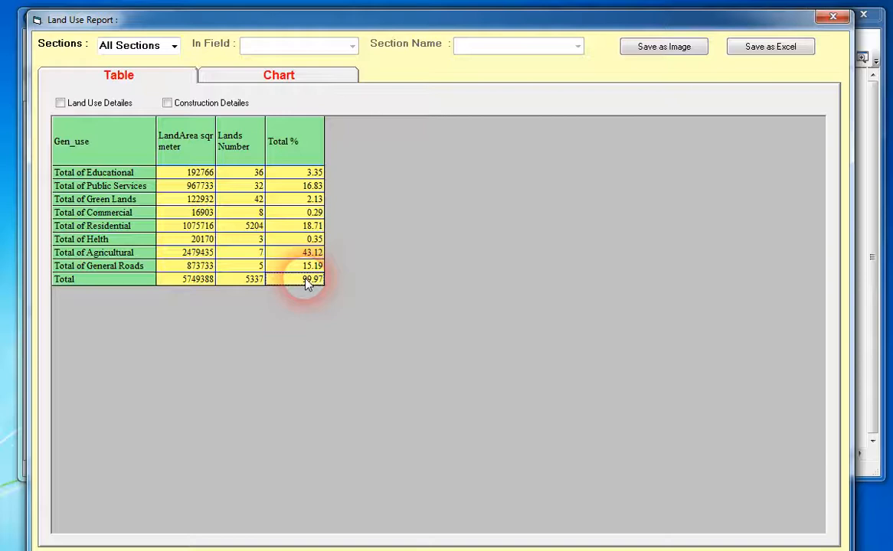
left_click(201, 281)
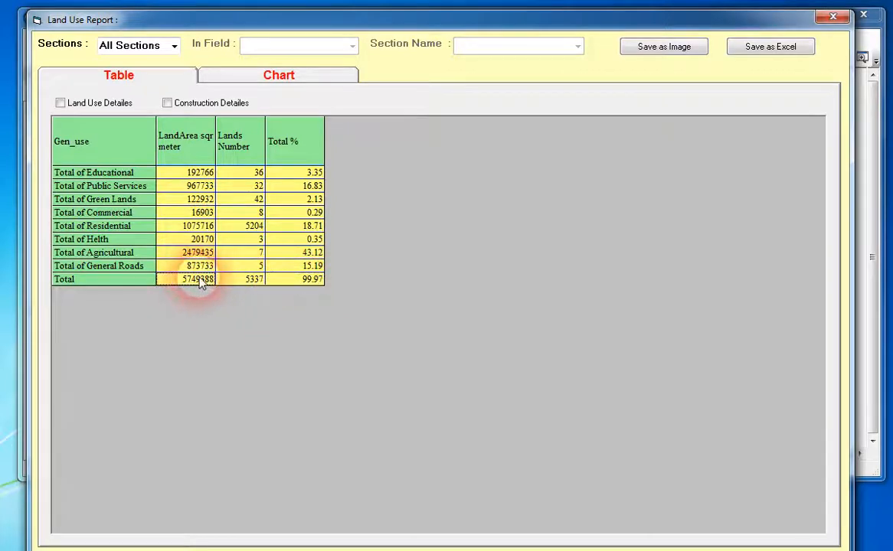
left_click(250, 281)
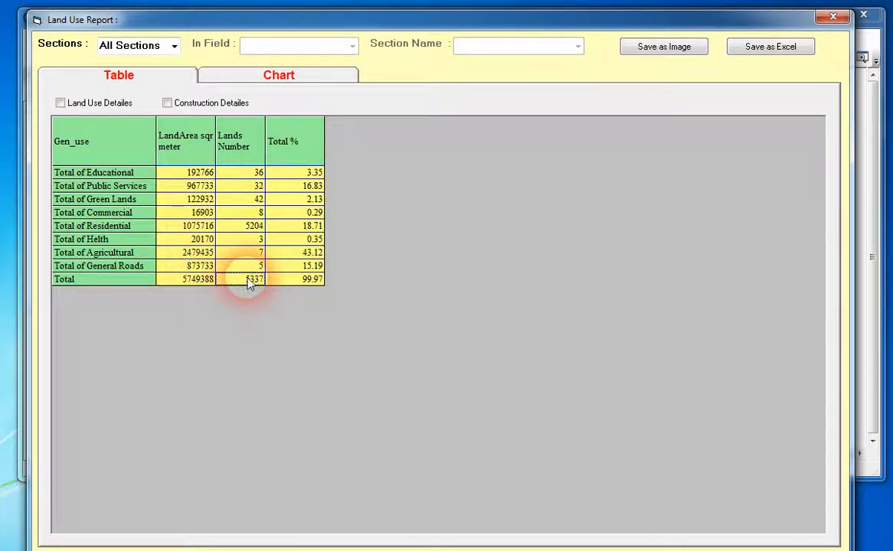
left_click(299, 281)
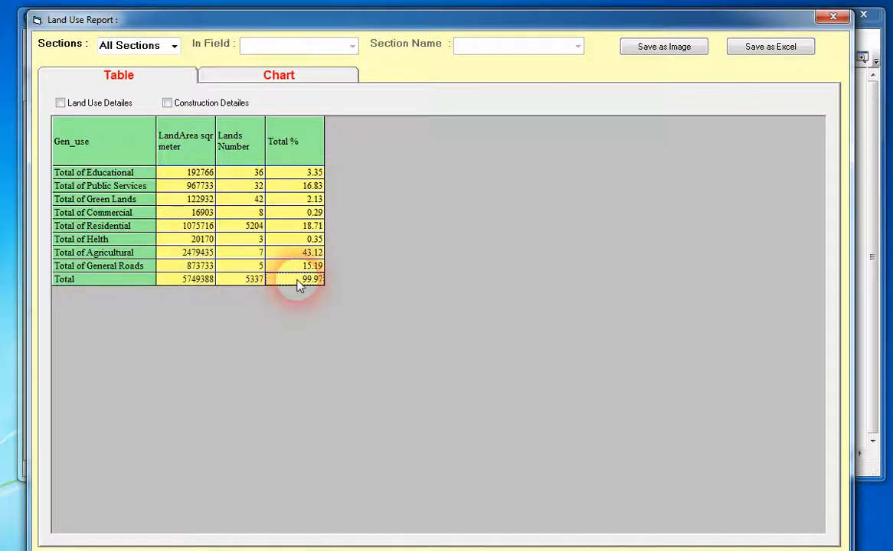
Display the land use report for all sections as a chart instead of a table.
left_click(277, 80)
left_click(151, 80)
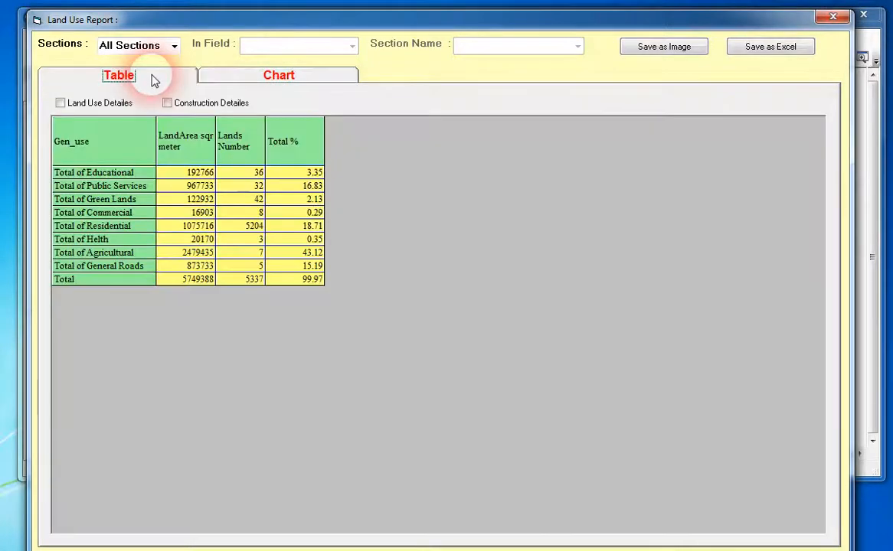
left_click(246, 79)
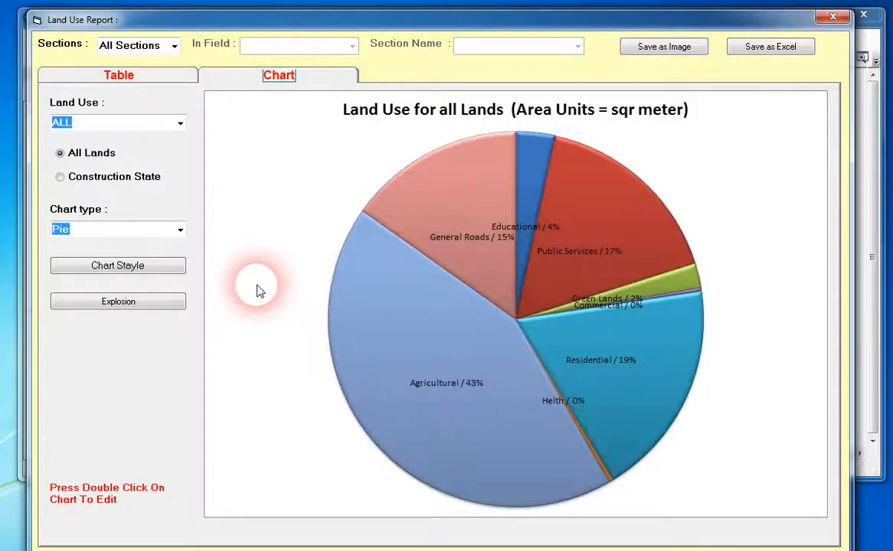
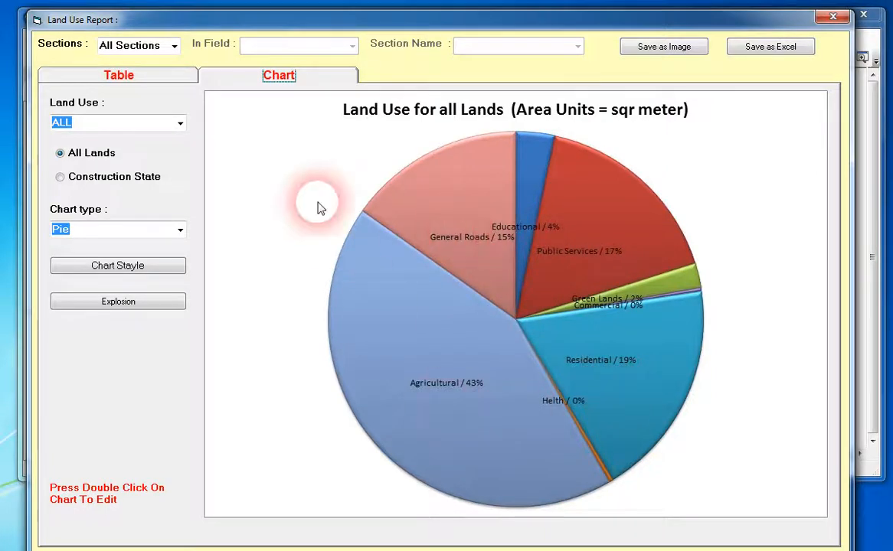
Chart the land use breakdown of Educational lands, followed by the breakdown of Residential lands.
left_click(181, 123)
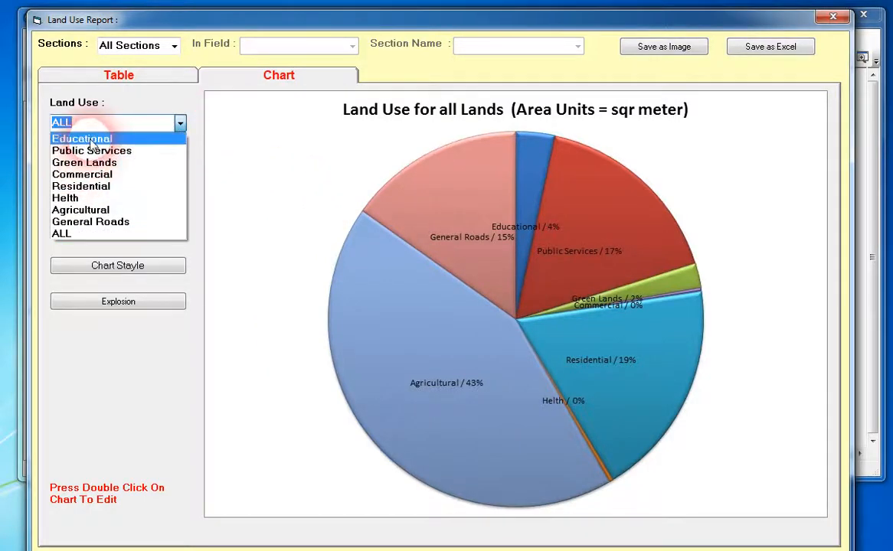
left_click(91, 141)
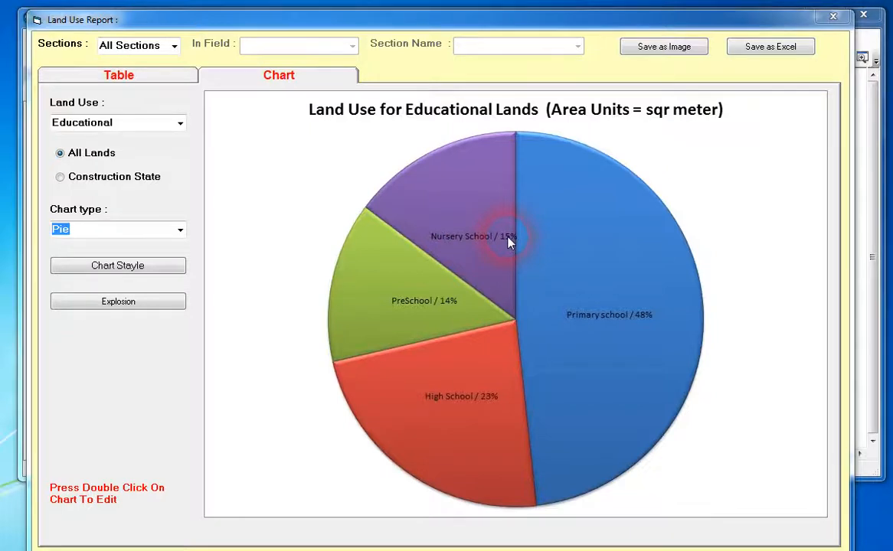
left_click(180, 123)
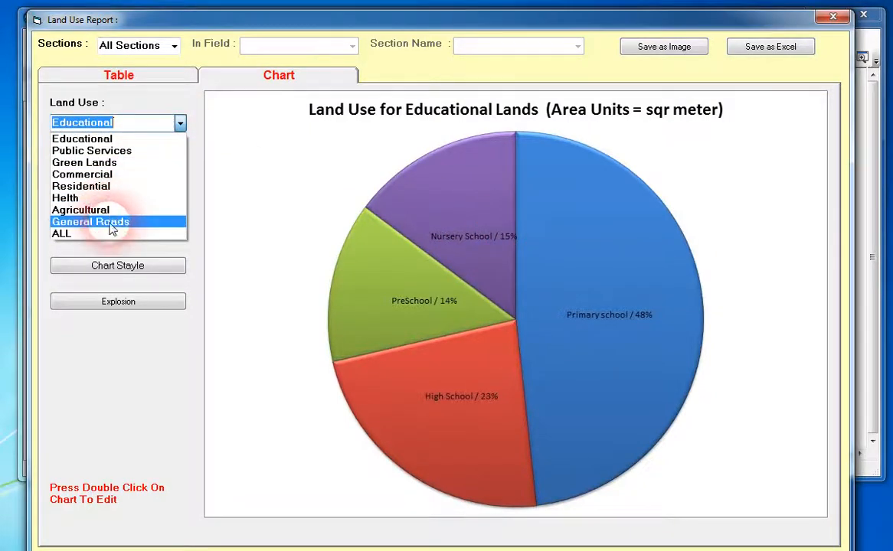
left_click(115, 186)
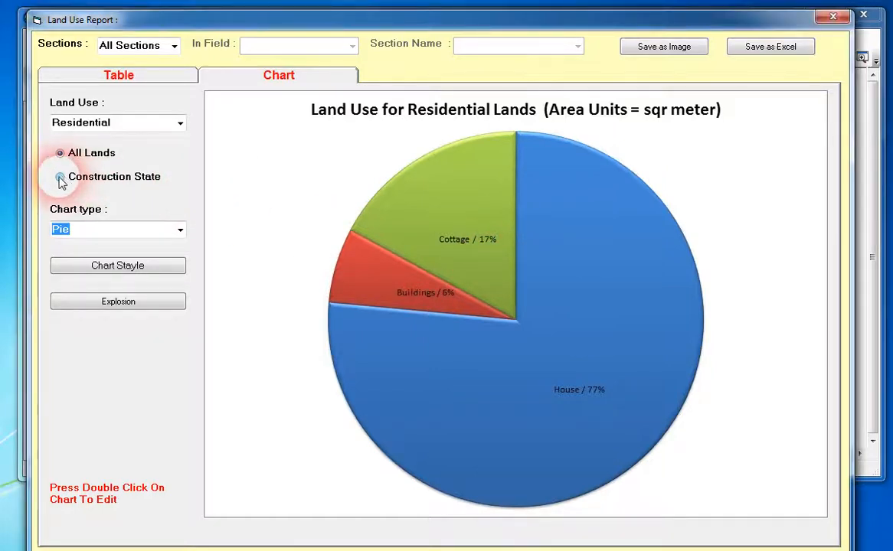
View the construction state chart for Residential lands and return the chart to All Lands.
left_click(60, 178)
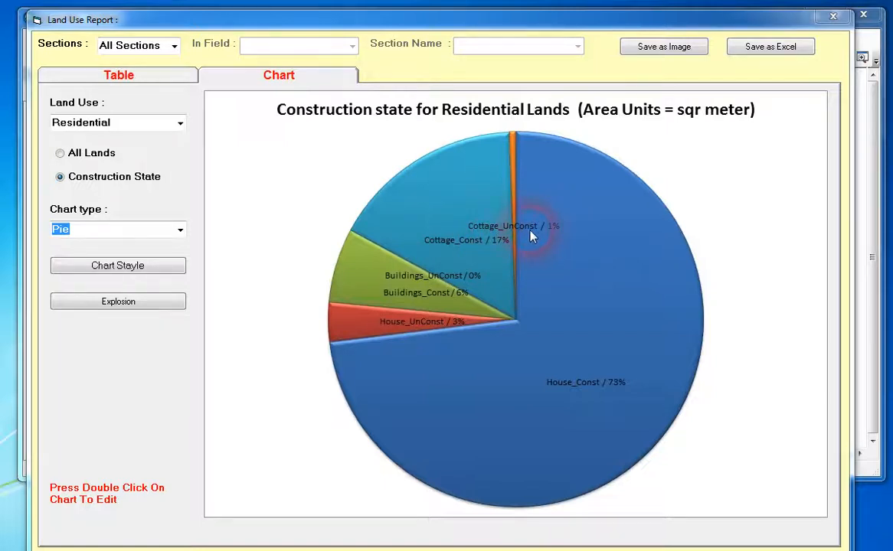
left_click(61, 153)
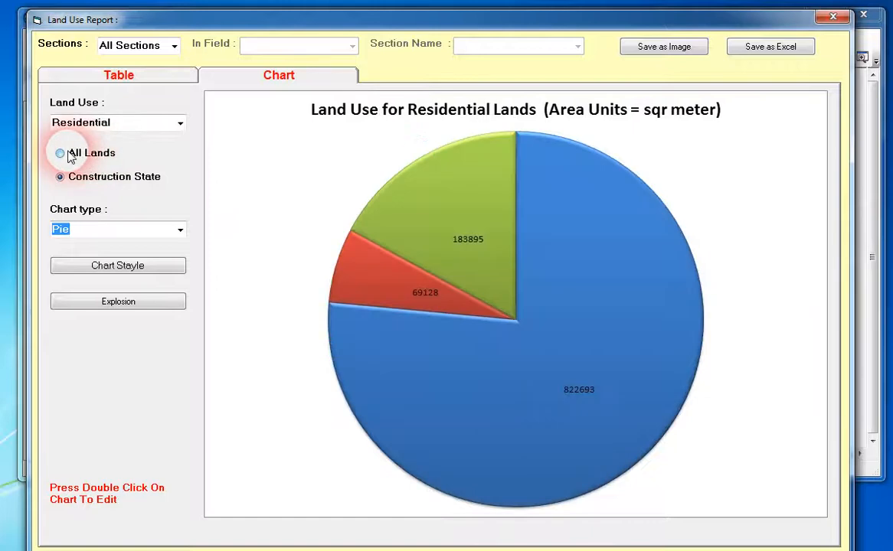
left_click(69, 154)
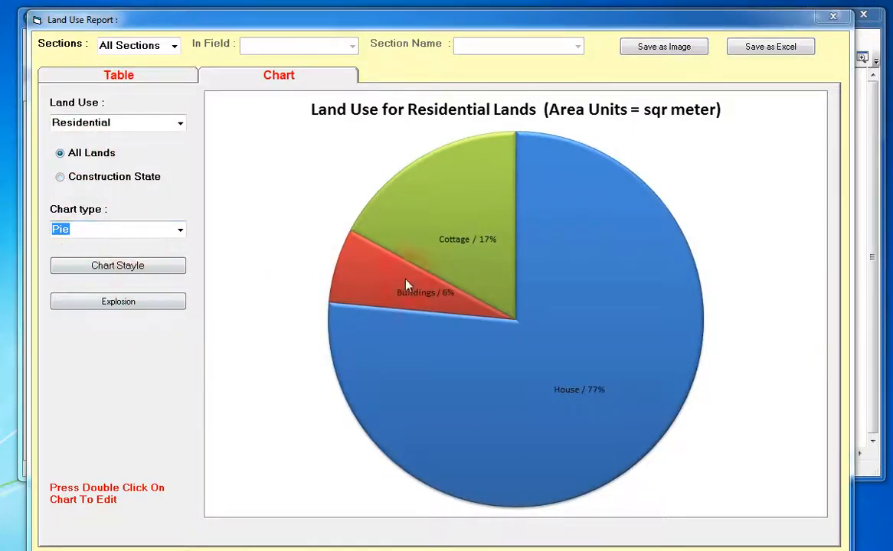
Change the Residential chart type to 3DPie and apply the multicoloured chart style from the first row of styles.
left_click(181, 231)
left_click(119, 255)
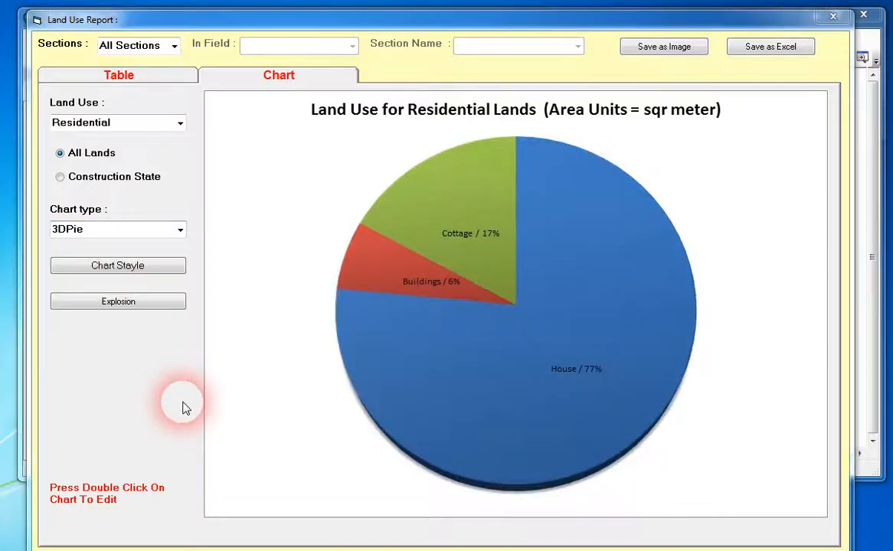
left_click(128, 270)
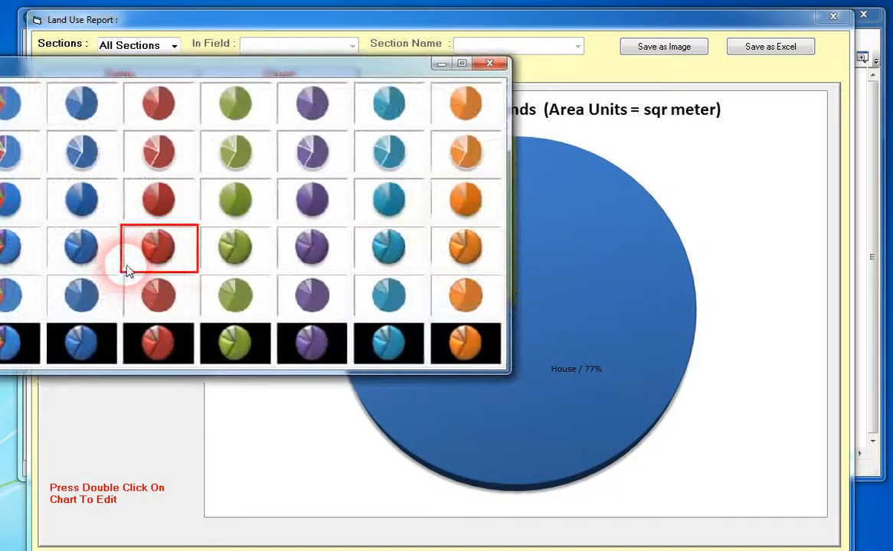
left_click(153, 268)
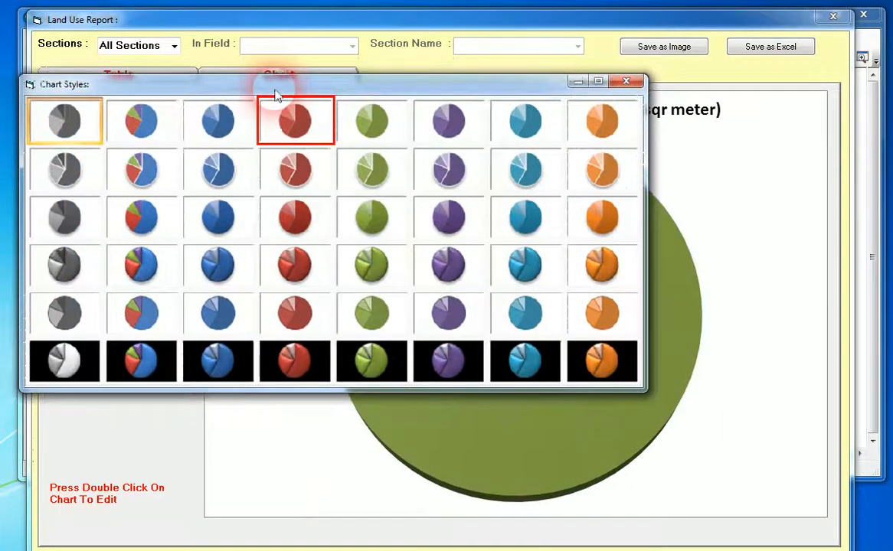
left_click(146, 121)
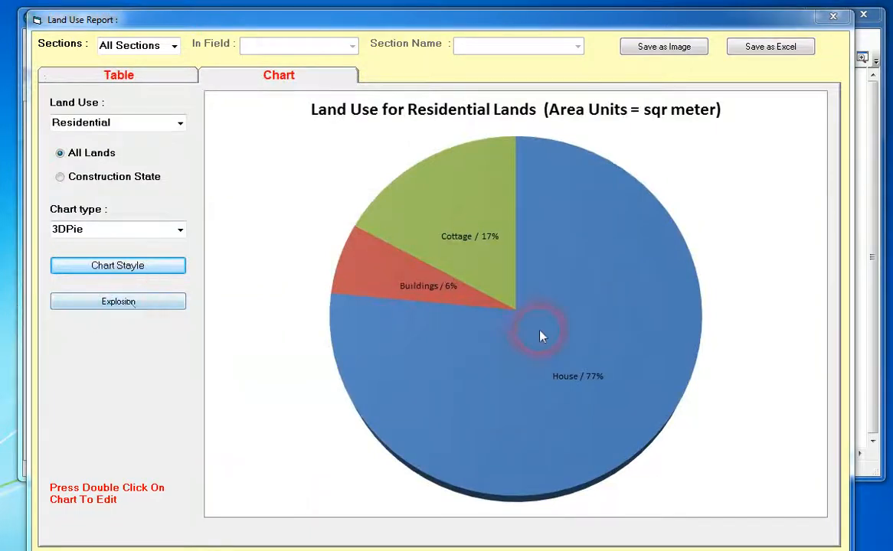
Explode the 3D pie and examine the separated Cottage, Buildings and House slices.
left_click(136, 304)
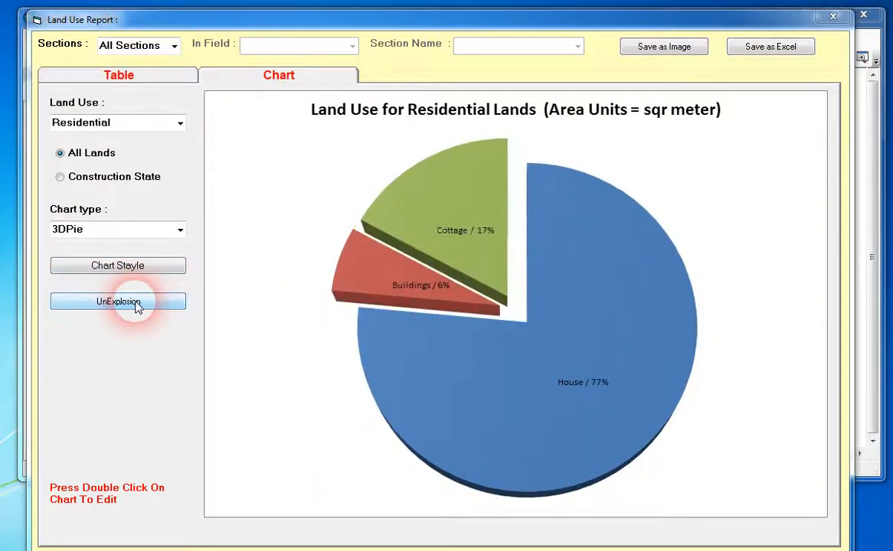
left_click(517, 223)
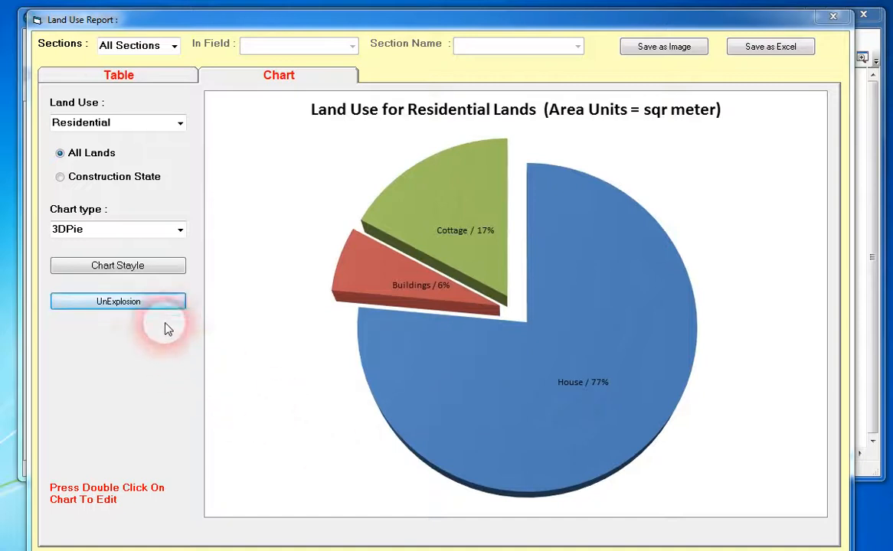
left_click(472, 214)
left_click(457, 228)
left_click(487, 388)
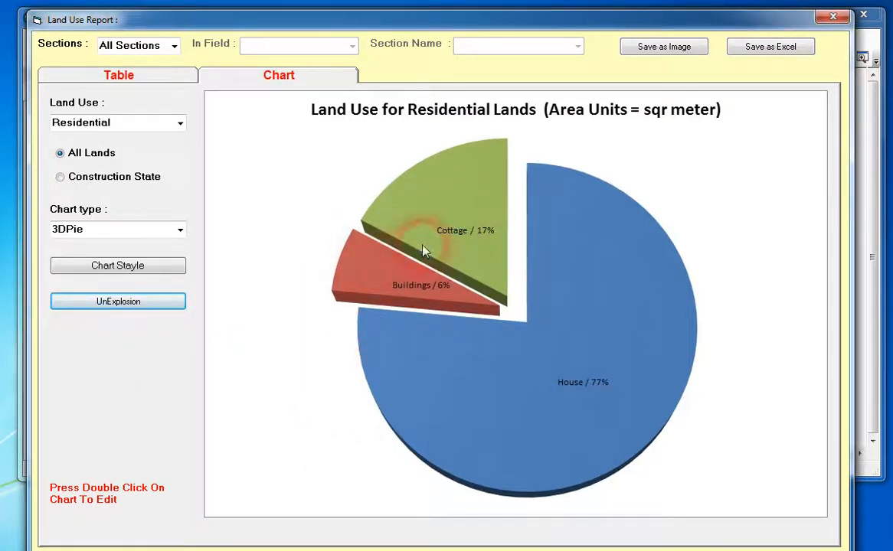
left_click(417, 320)
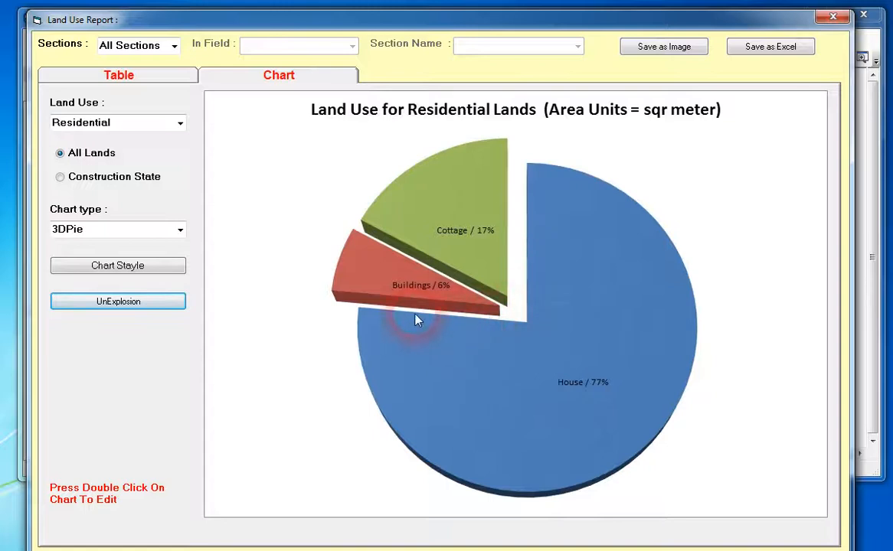
left_click(634, 258)
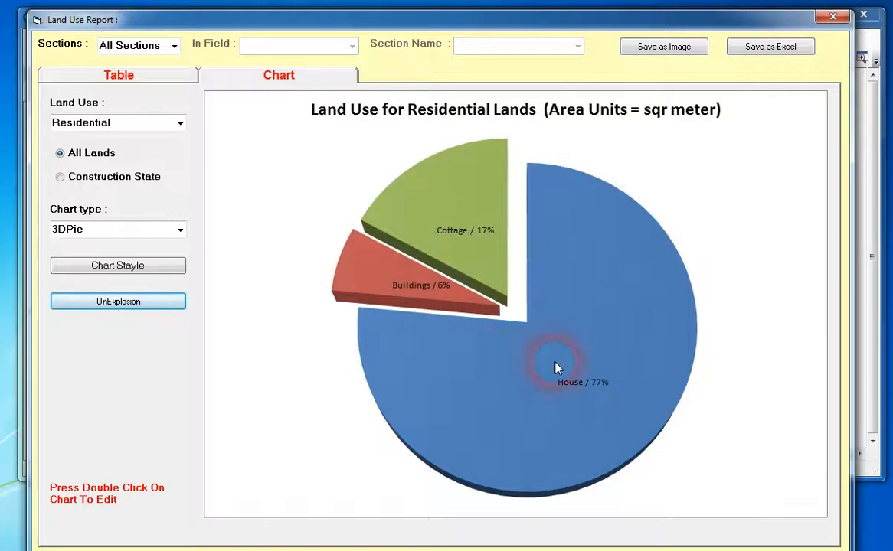
Restrict the Residential chart to one section, using the Neighborho field and the section name Intifadhah.
left_click(175, 46)
left_click(165, 74)
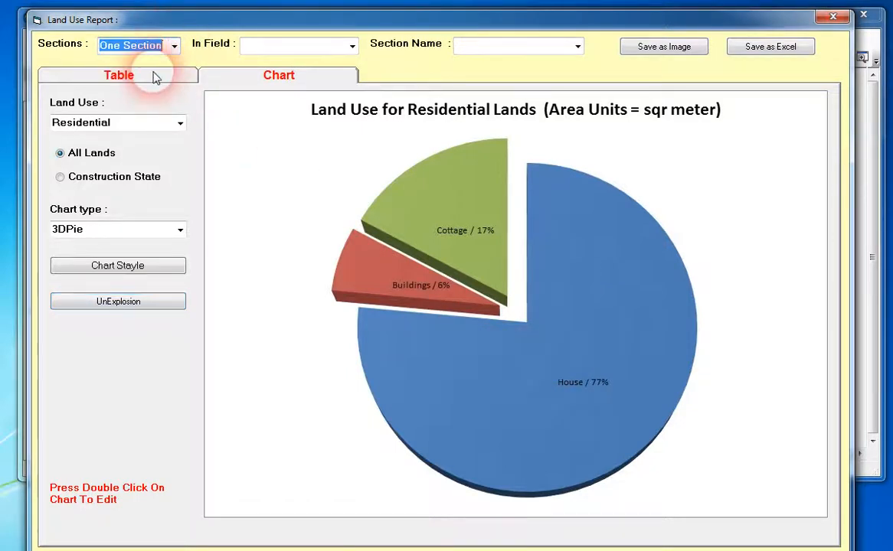
left_click(353, 47)
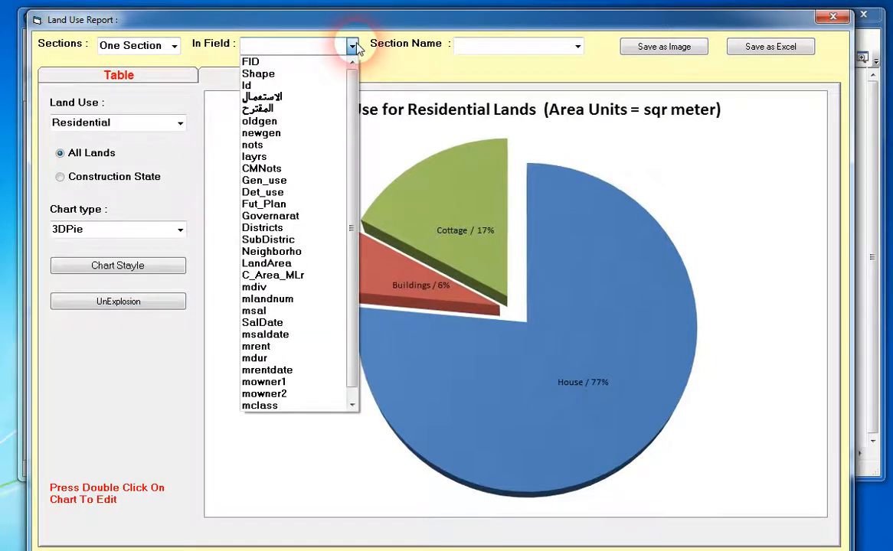
left_click(272, 252)
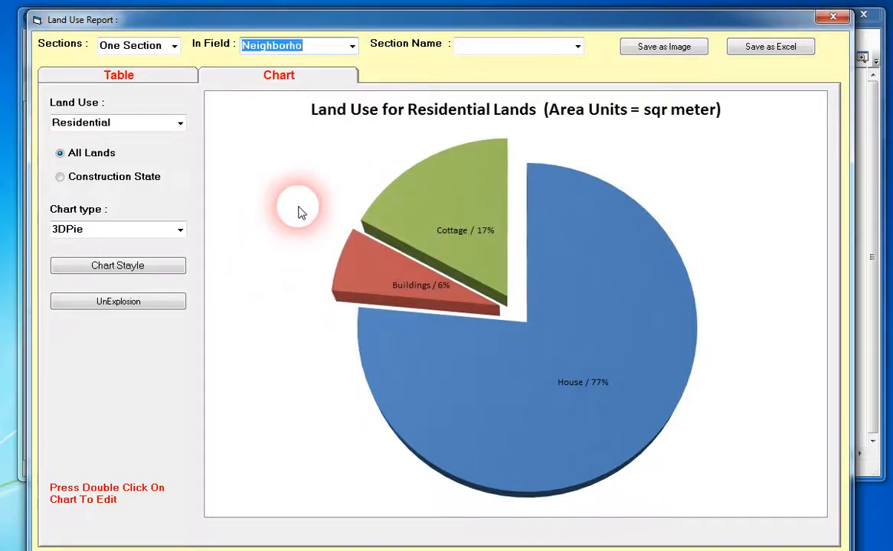
left_click(577, 47)
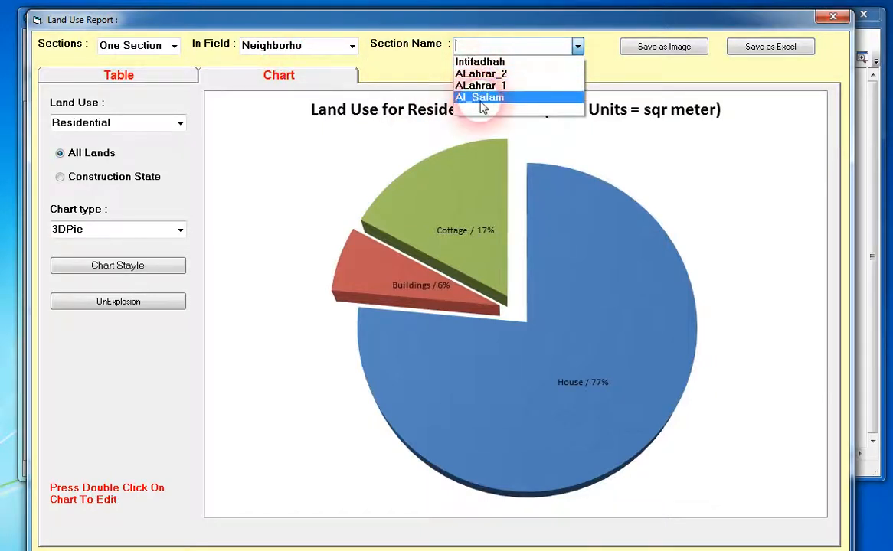
left_click(475, 62)
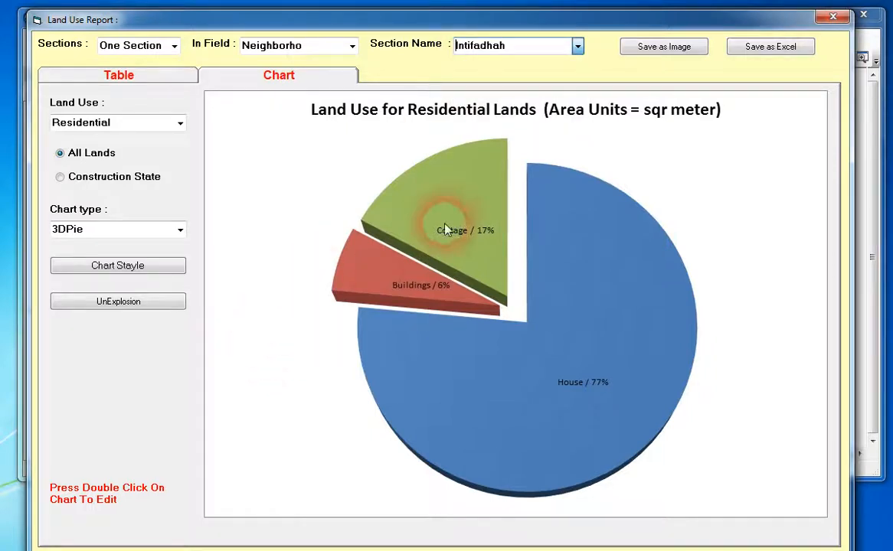
left_click(578, 292)
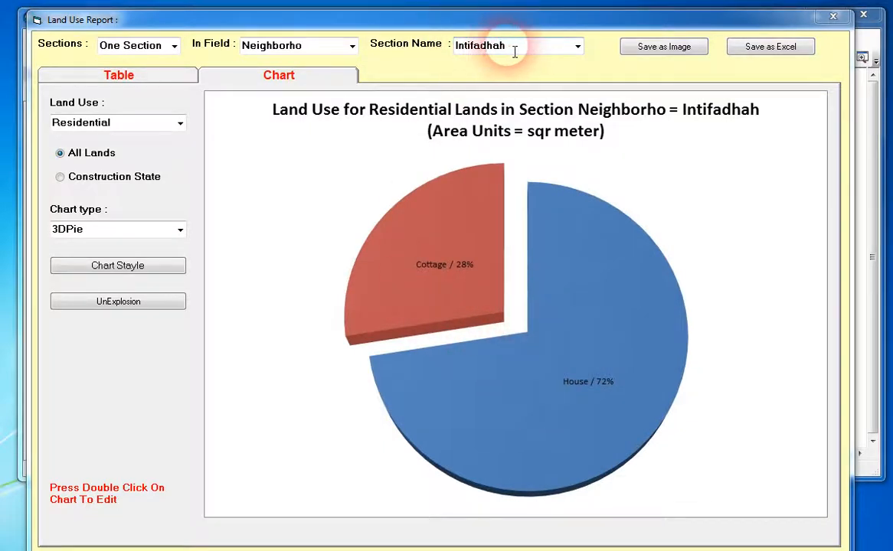
Chart the Educational lands of the Intifadhah section and return the report to All Sections.
left_click(180, 122)
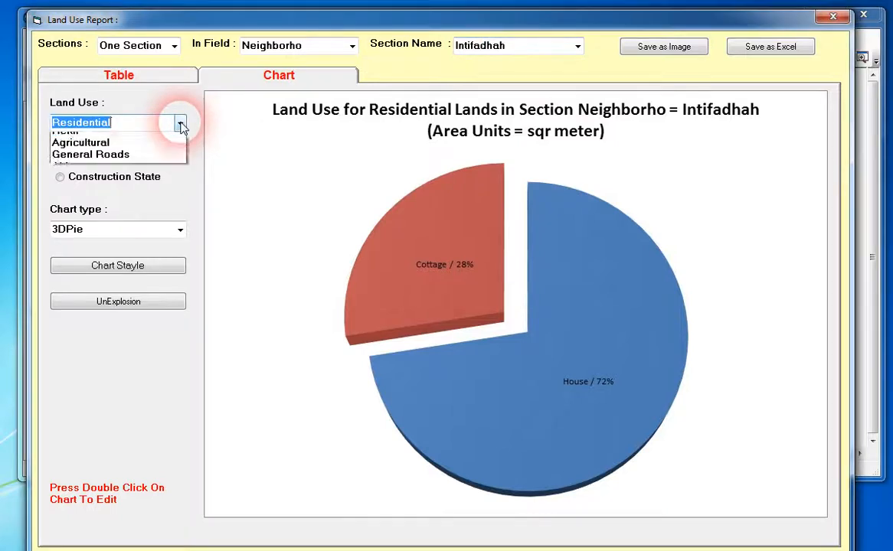
left_click(115, 141)
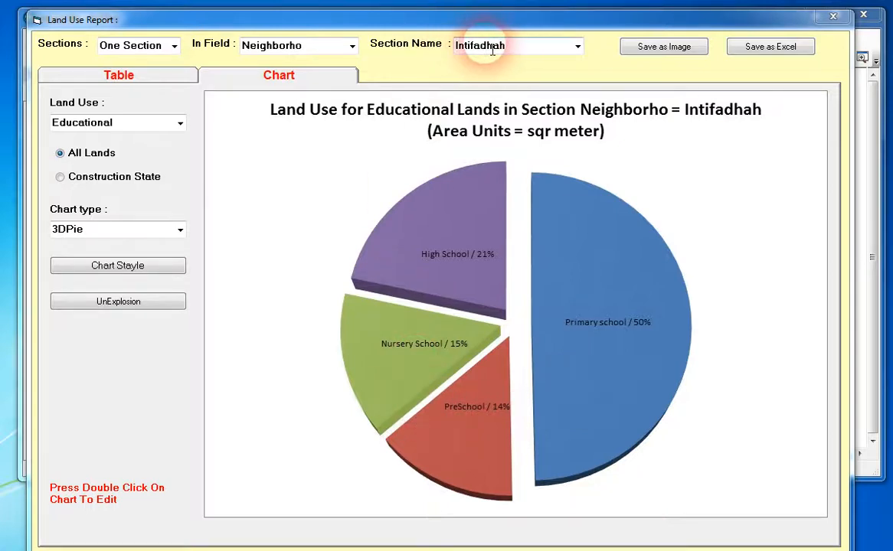
left_click(175, 46)
left_click(152, 73)
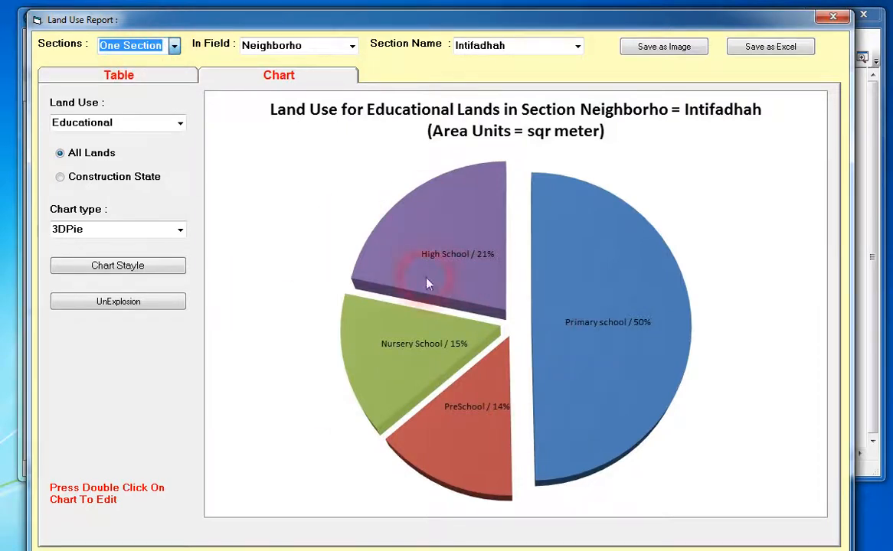
key("Up")
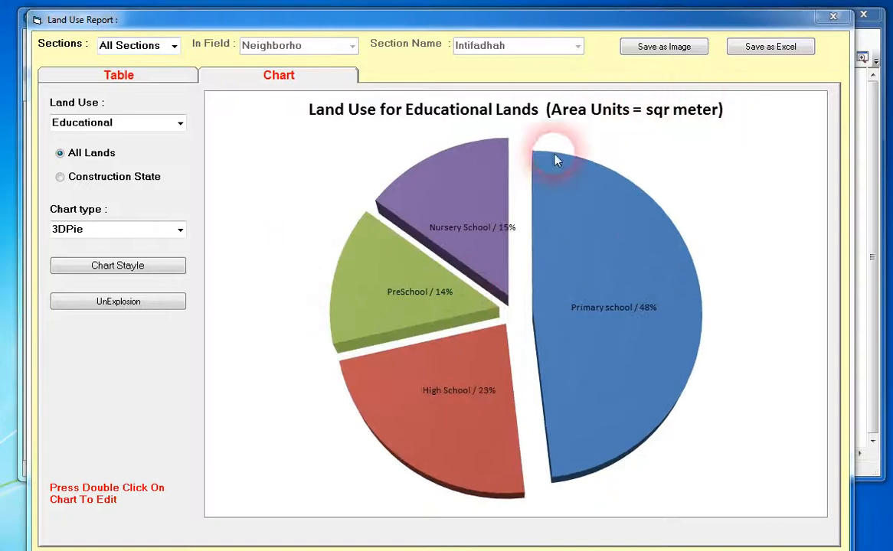
left_click(663, 49)
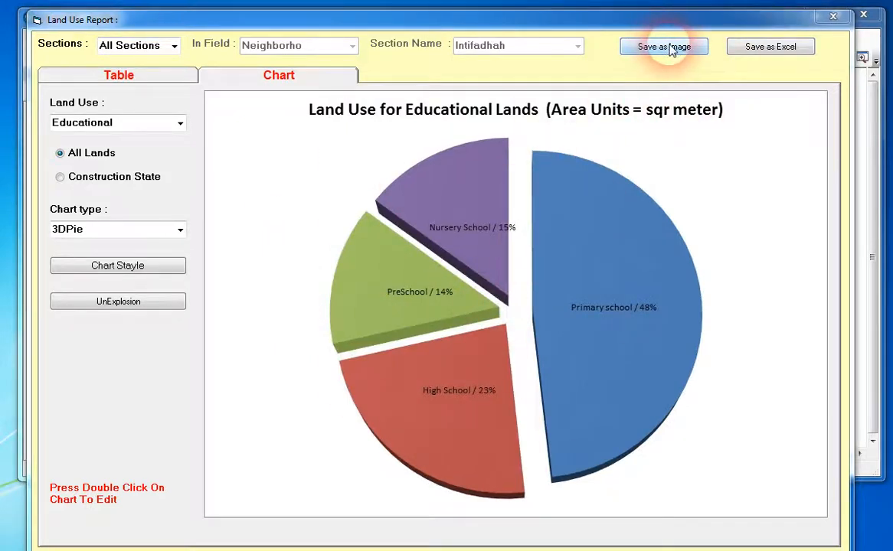
left_click(537, 297)
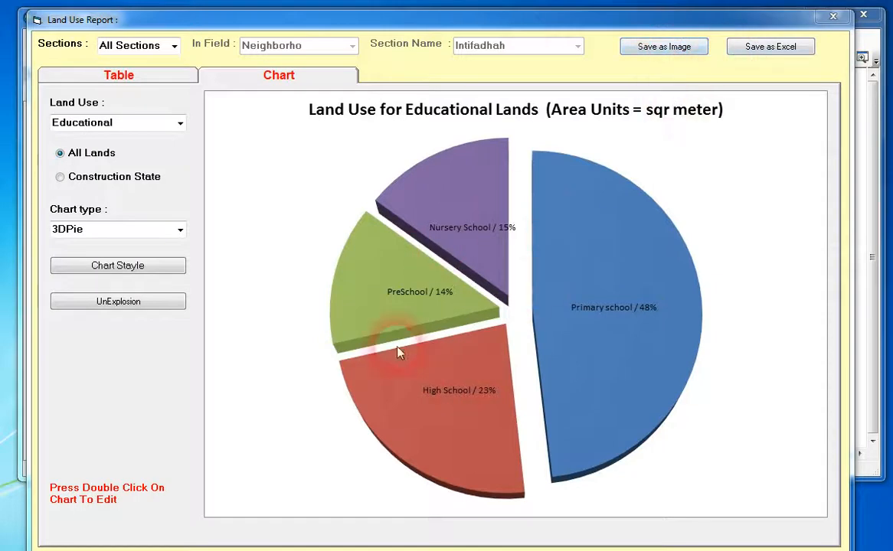
left_click(765, 49)
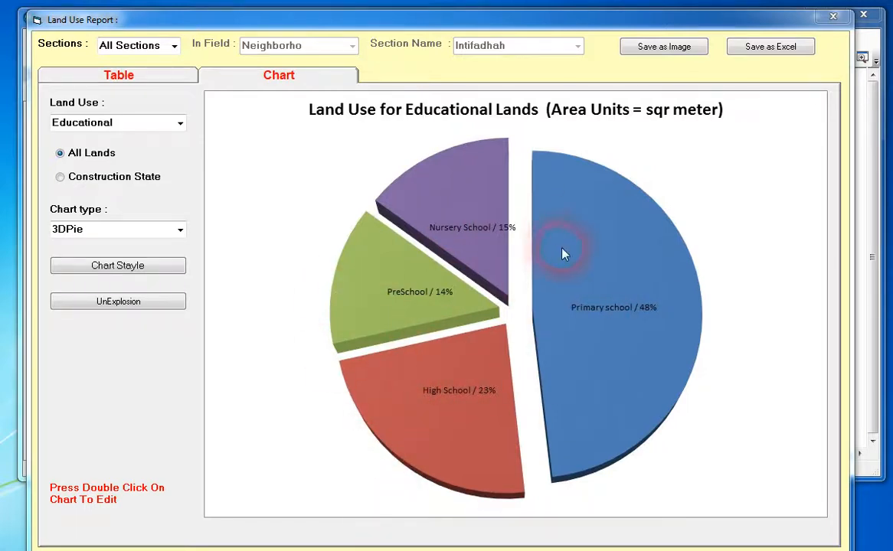
Open the chart editor for the Educational pie and set the legend location to Left, keeping the editor clear of the legend.
double_click(582, 234)
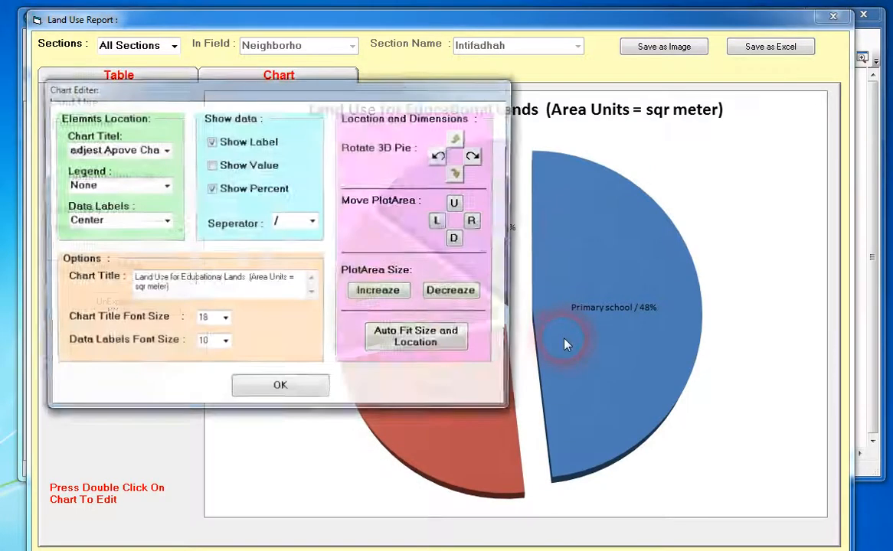
left_click_drag(392, 96, 344, 143)
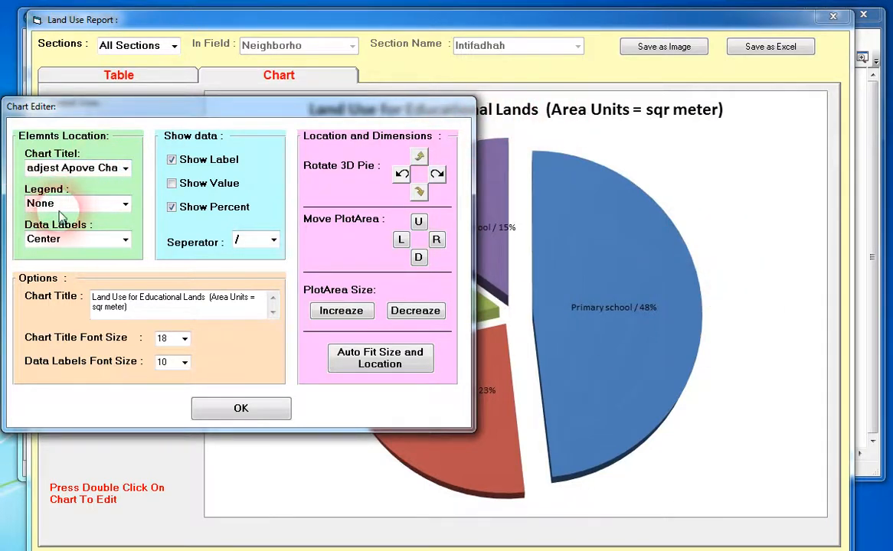
left_click_drag(191, 119, 292, 13)
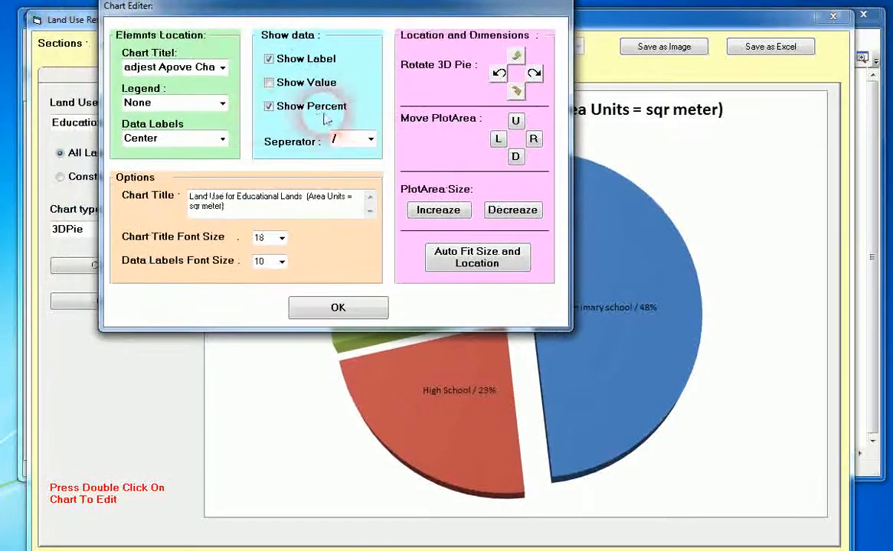
left_click(223, 104)
left_click(142, 154)
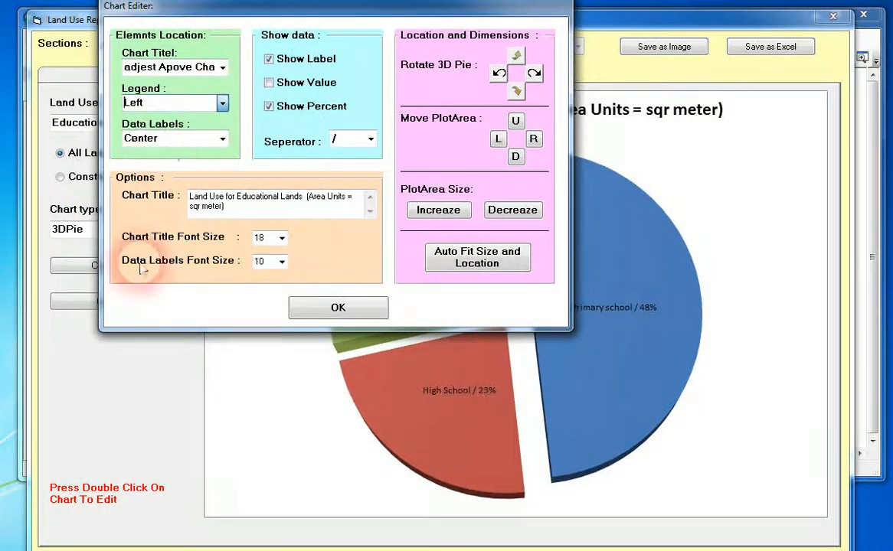
left_click_drag(327, 9, 0, 143)
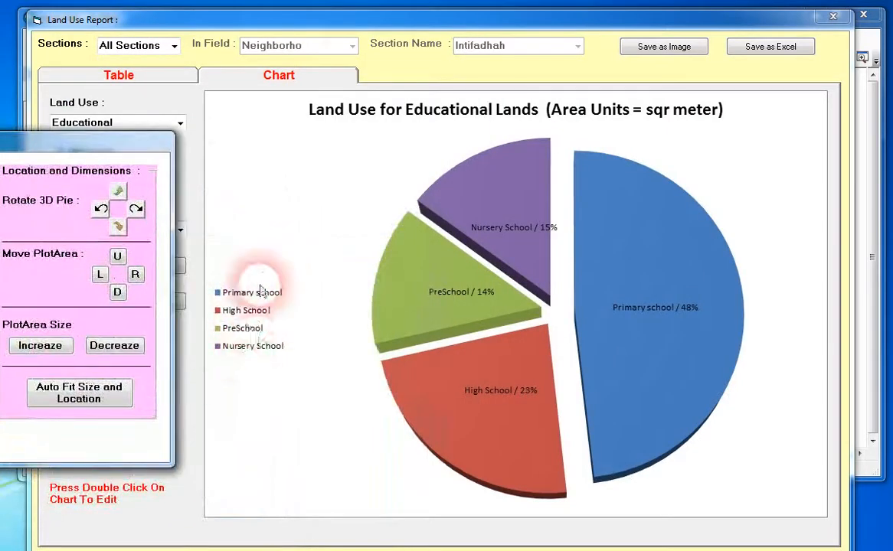
left_click_drag(100, 141, 741, 35)
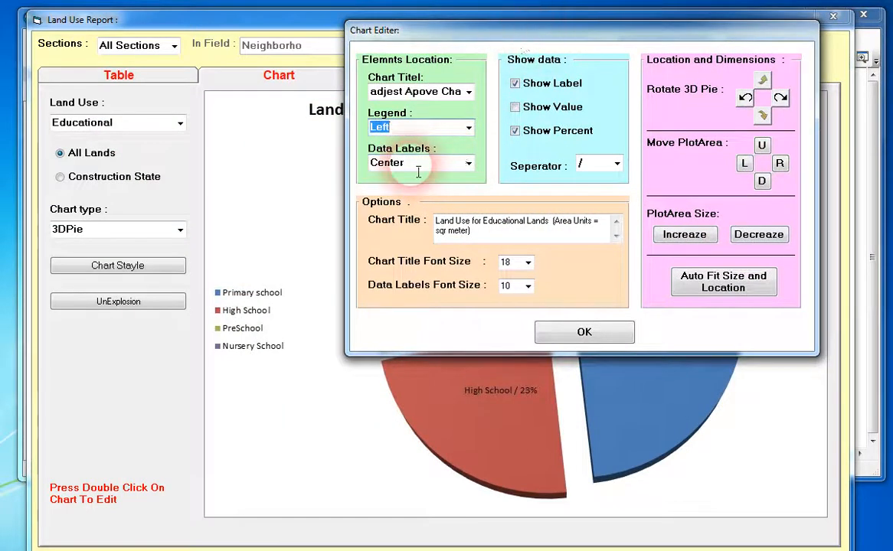
Set the Educational pie's data label position to OutSideEnd, moving the chart editor off the slices.
left_click_drag(537, 42, 131, 78)
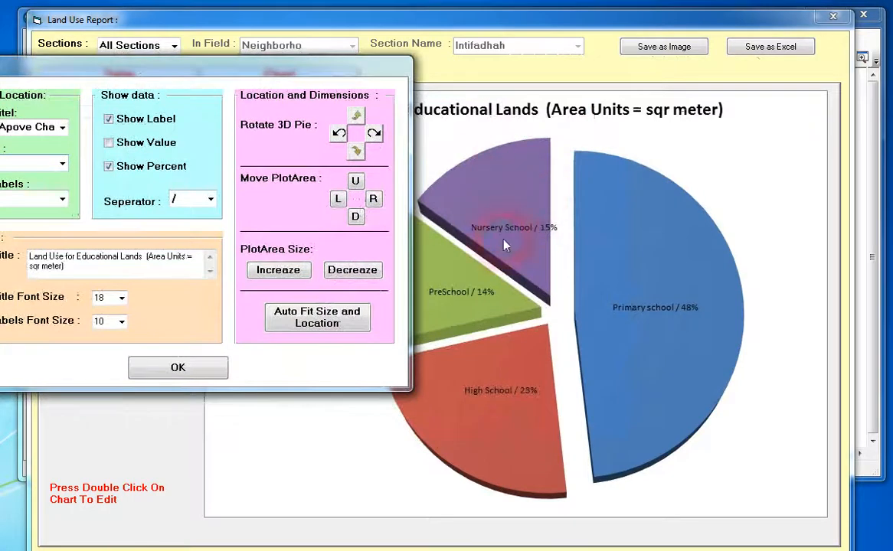
left_click_drag(327, 72, 435, 60)
left_click(171, 187)
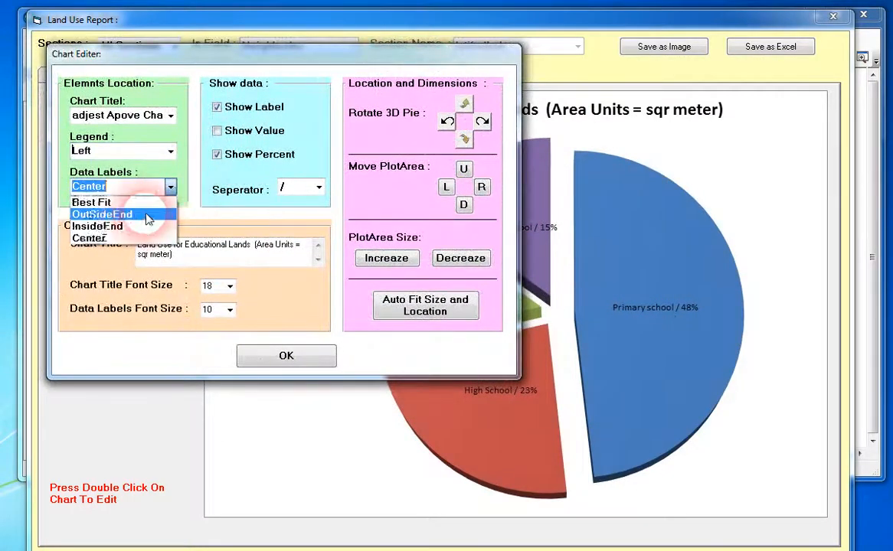
left_click(135, 216)
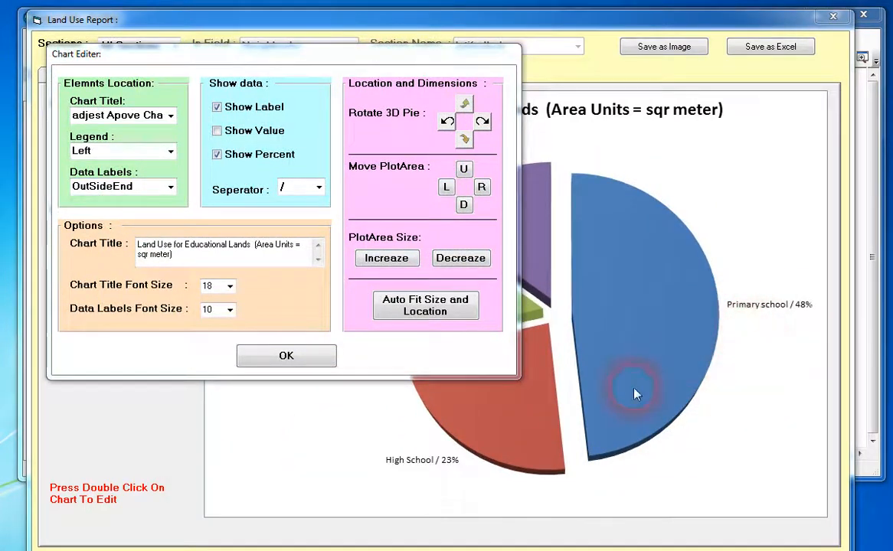
Hide the slice names in the data labels to examine percentages alone, and show the names again.
left_click(218, 107)
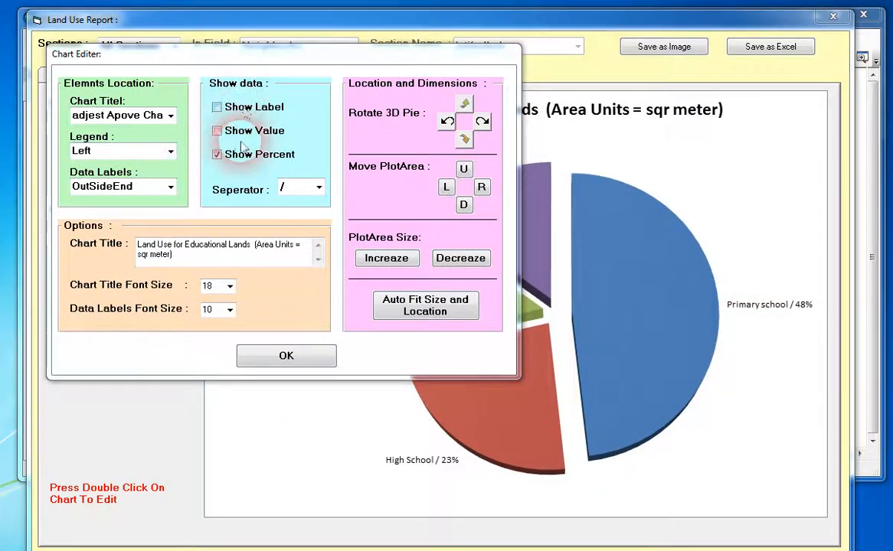
left_click(243, 136)
left_click(216, 130)
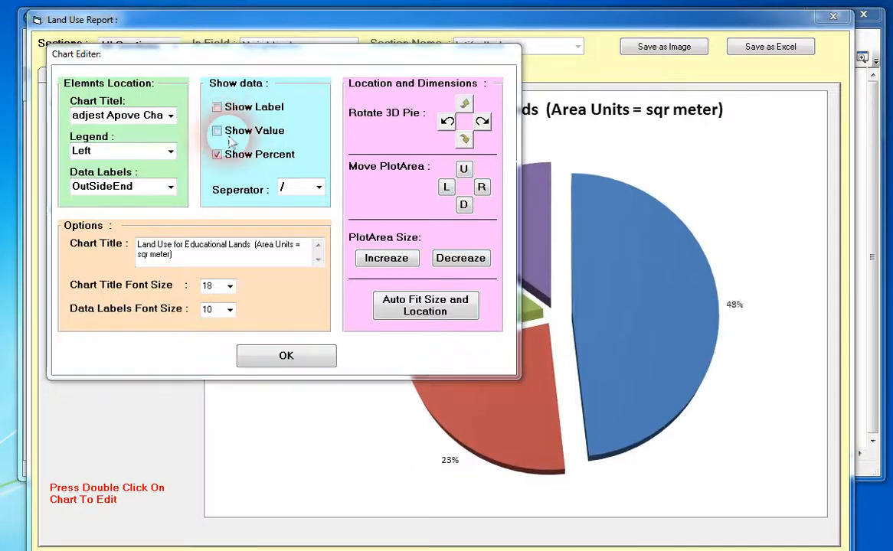
left_click_drag(281, 53, 237, 101)
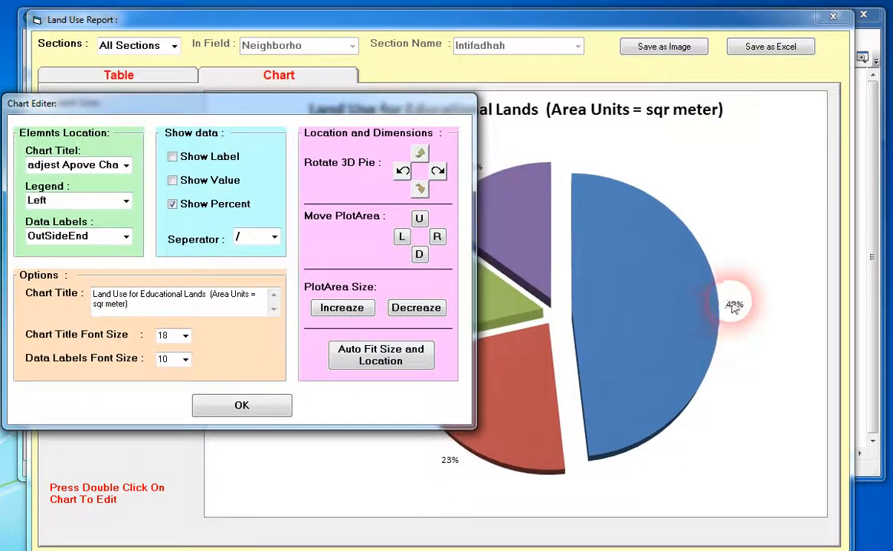
left_click(172, 156)
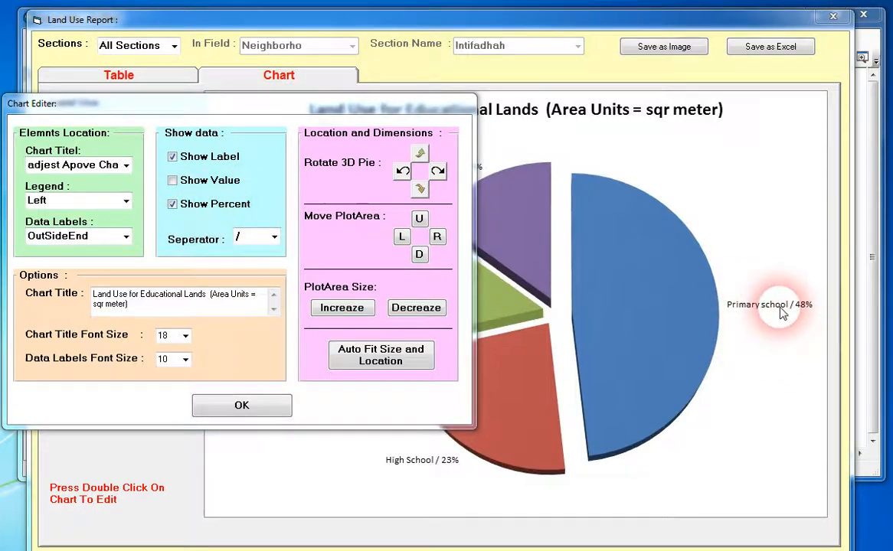
Add values to the pie's data labels and set the separator to "-".
left_click(172, 181)
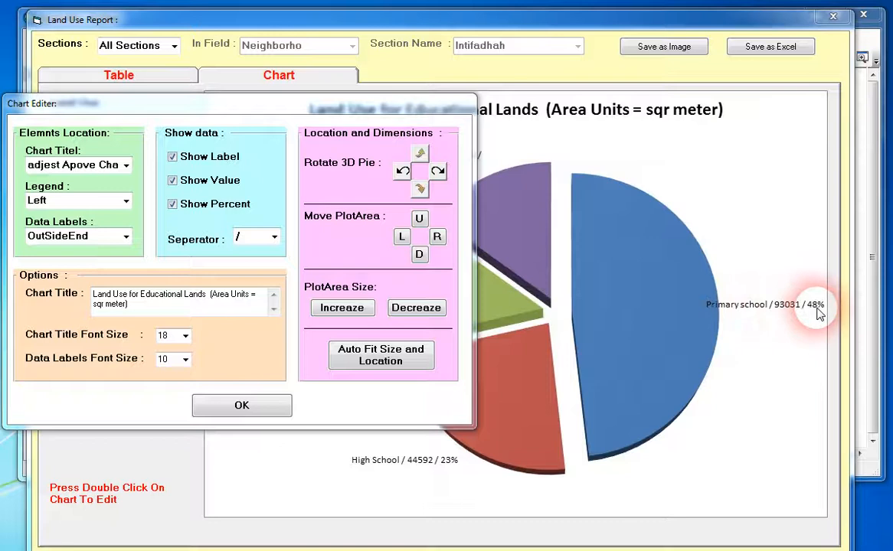
left_click(238, 236)
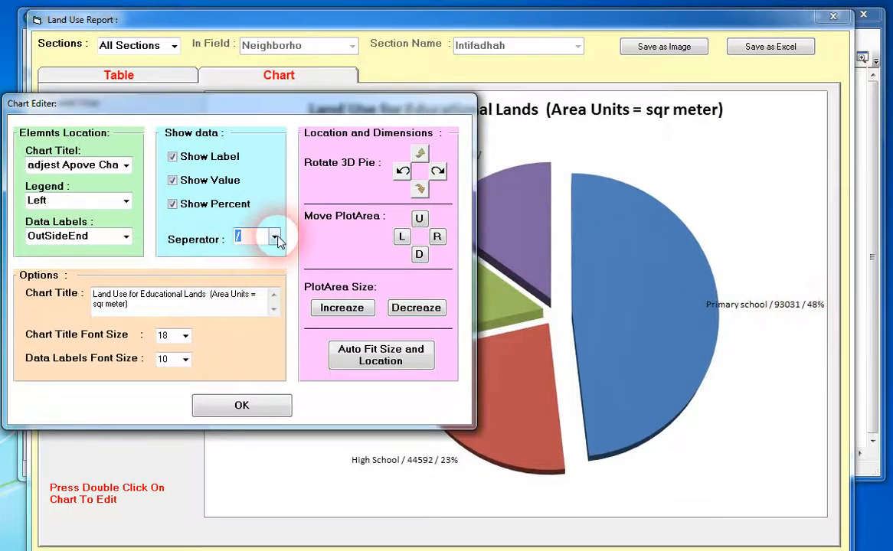
left_click(275, 239)
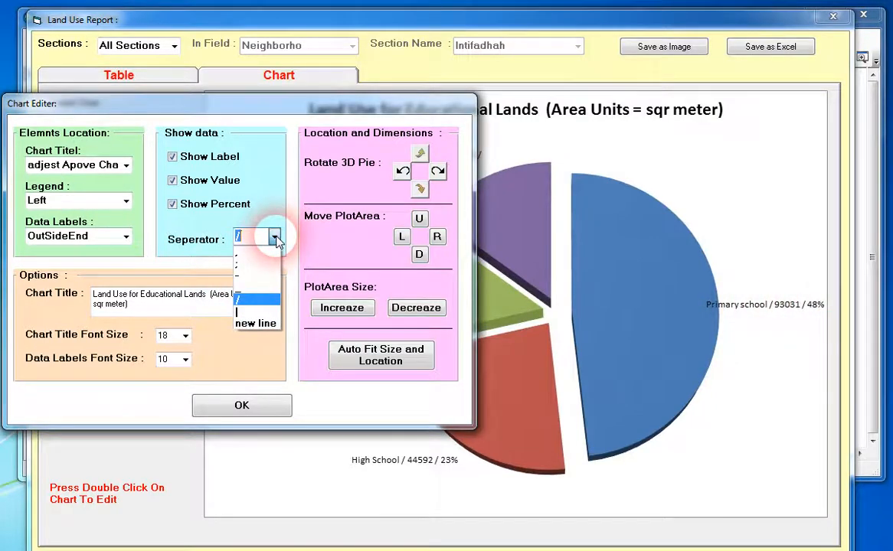
left_click(252, 278)
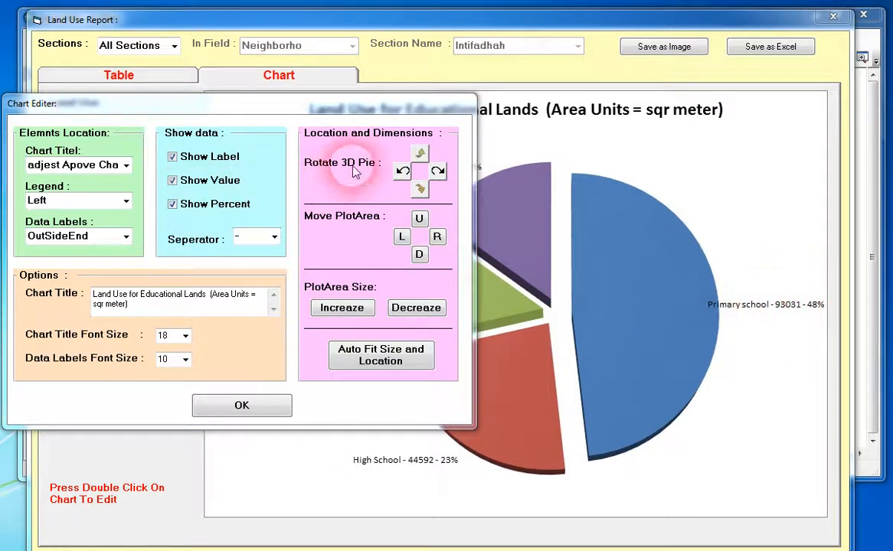
Move the chart editor off the pie and adjust the 3D pie's vertical tilt up and back down to a moderate angle.
left_click_drag(363, 100, 314, 54)
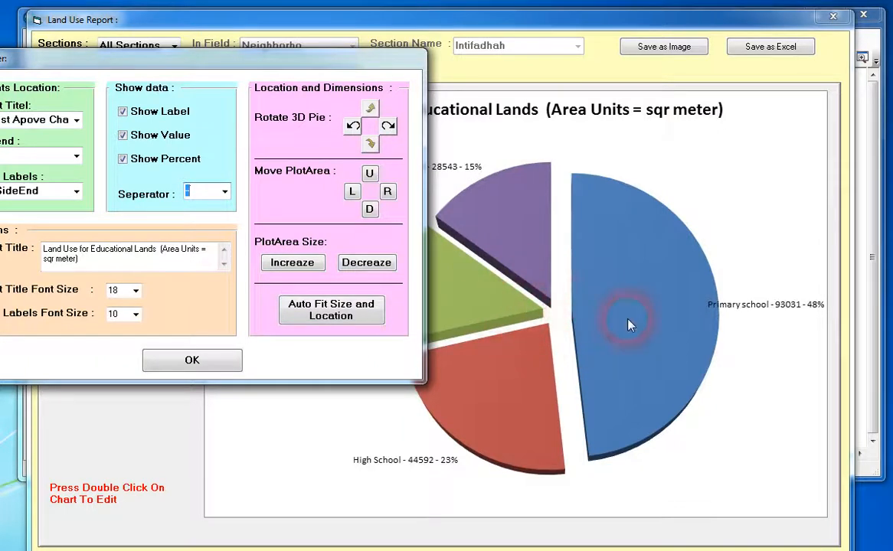
left_click(370, 109)
left_click(370, 109)
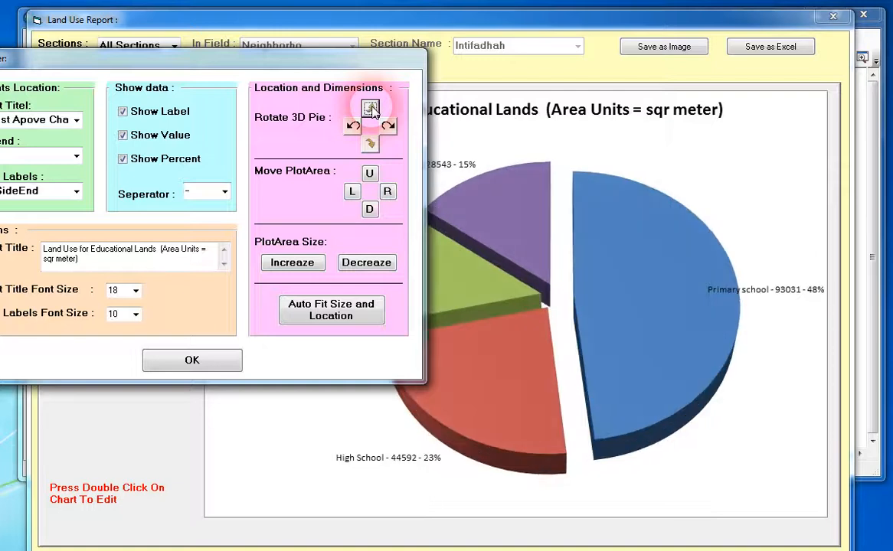
left_click(370, 109)
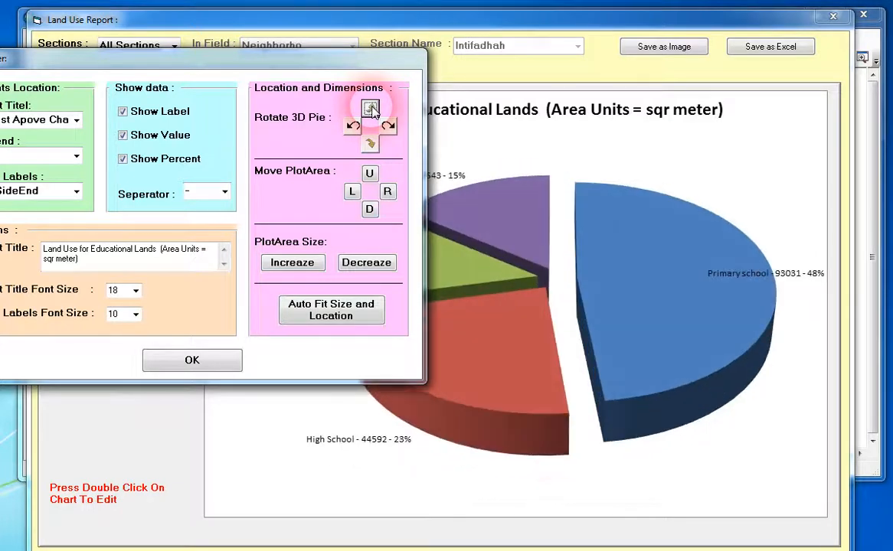
left_click(371, 144)
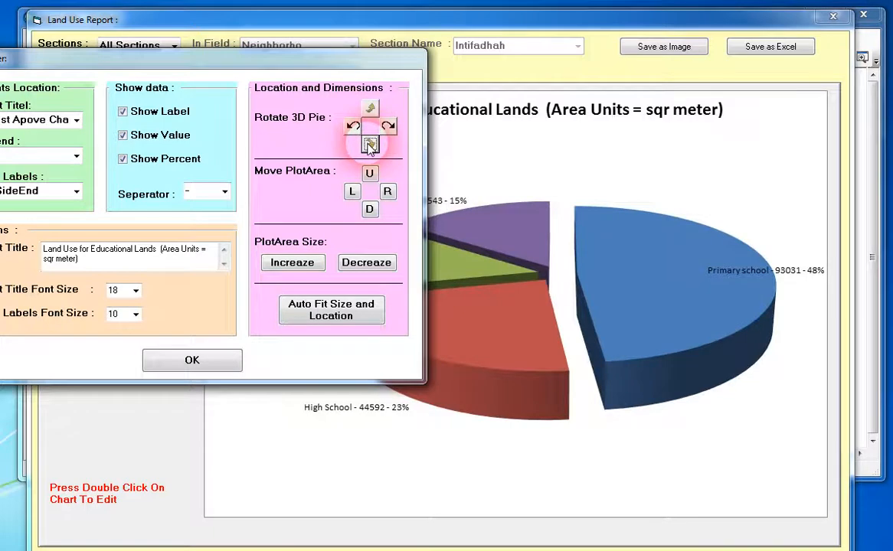
left_click(371, 144)
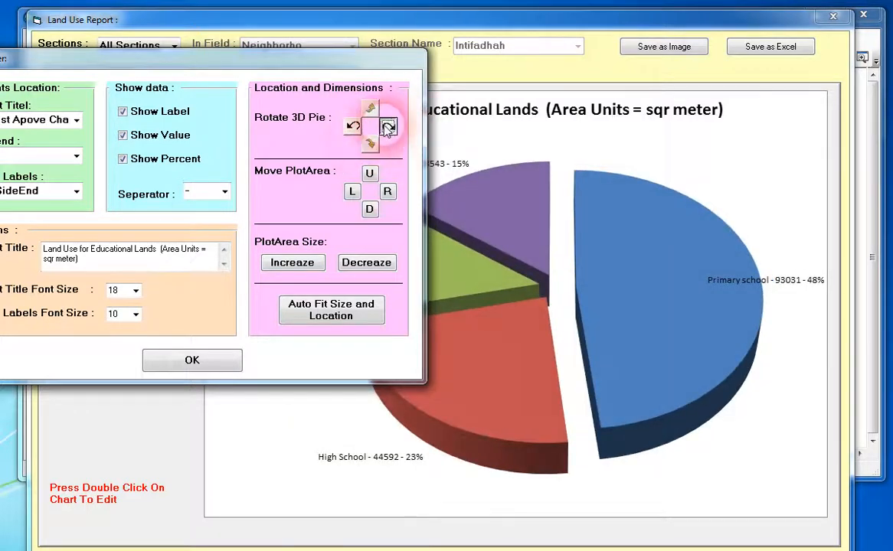
Rotate the 3D pie clockwise until the Primary school slice faces the front.
left_click(388, 127)
left_click(388, 127)
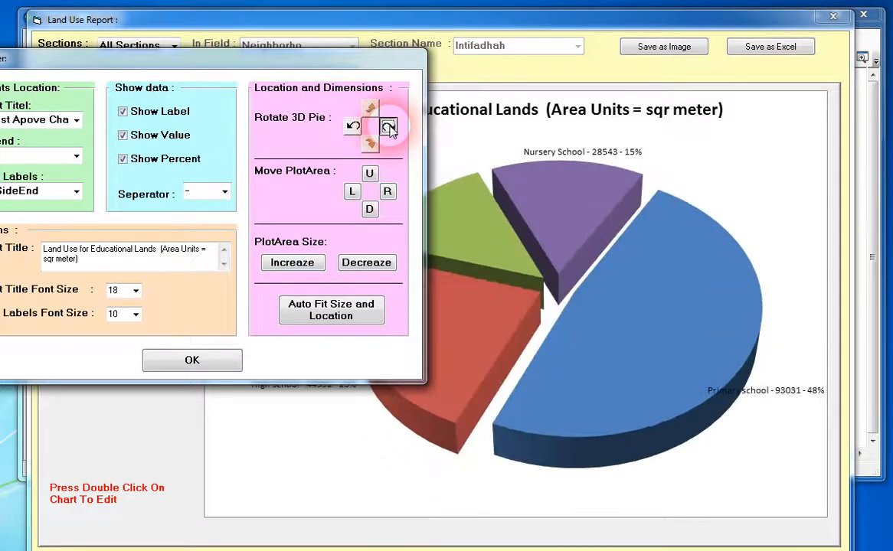
left_click(388, 127)
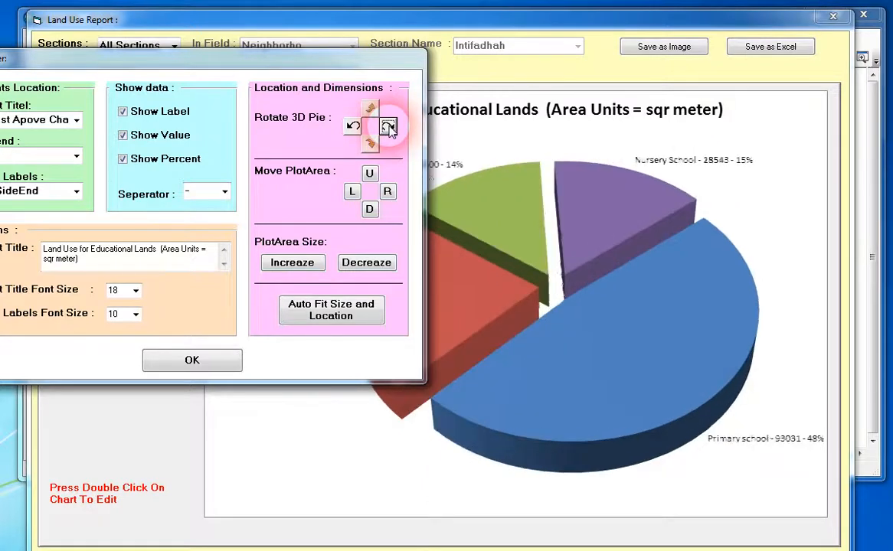
left_click(388, 127)
left_click(388, 127)
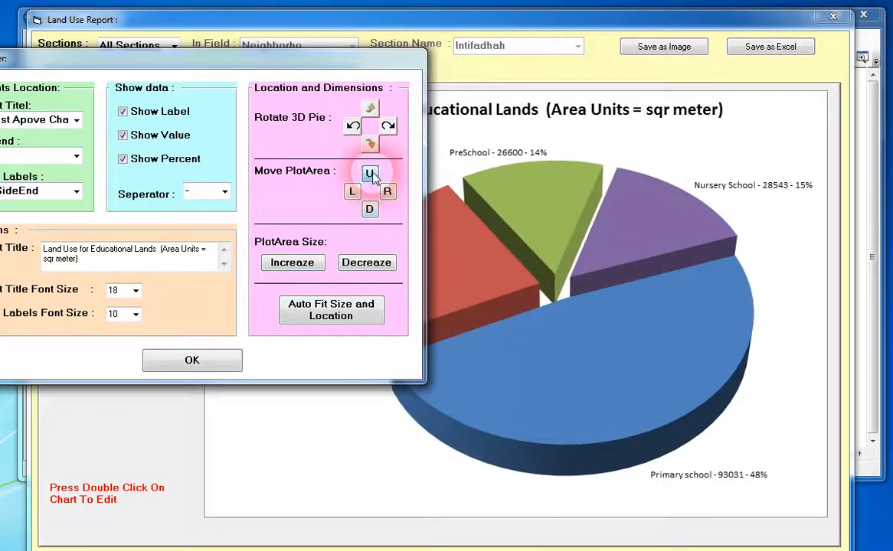
Try moving the pie's plot area up, down, right and left.
left_click(369, 174)
left_click(369, 174)
left_click(370, 209)
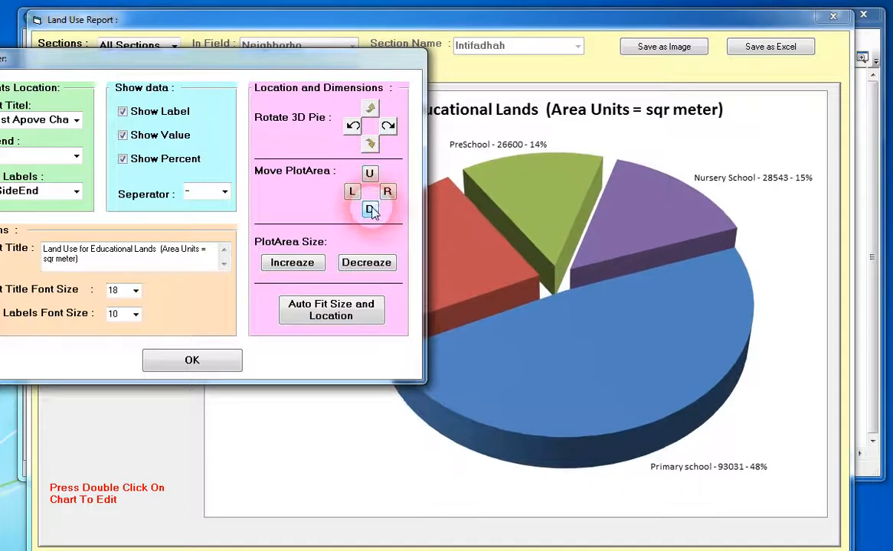
left_click(388, 192)
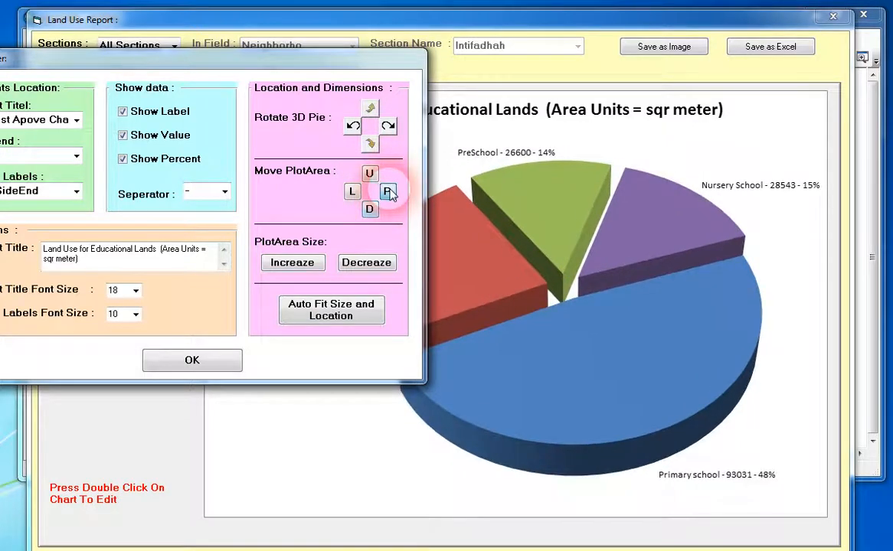
left_click(388, 191)
left_click(352, 192)
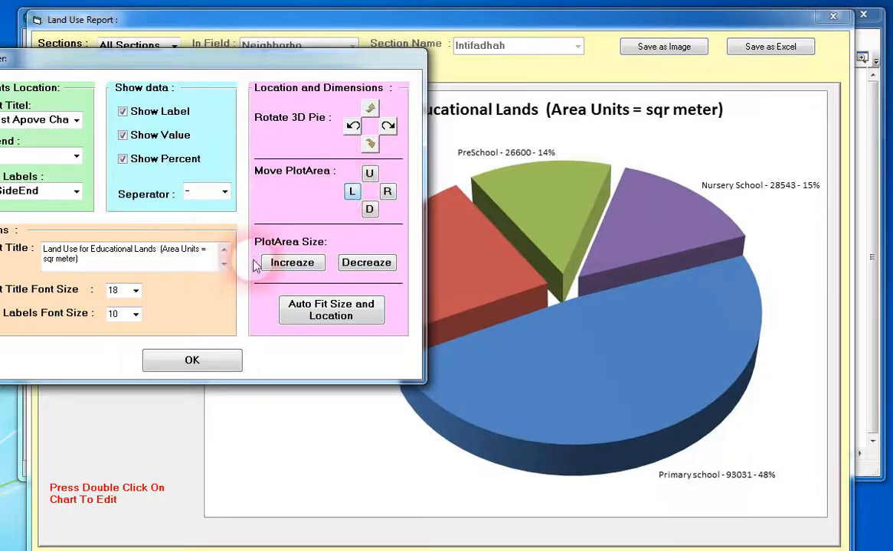
Try decreasing and increasing the plot area size, and auto fit the plot area's size and location.
left_click(366, 264)
left_click(366, 263)
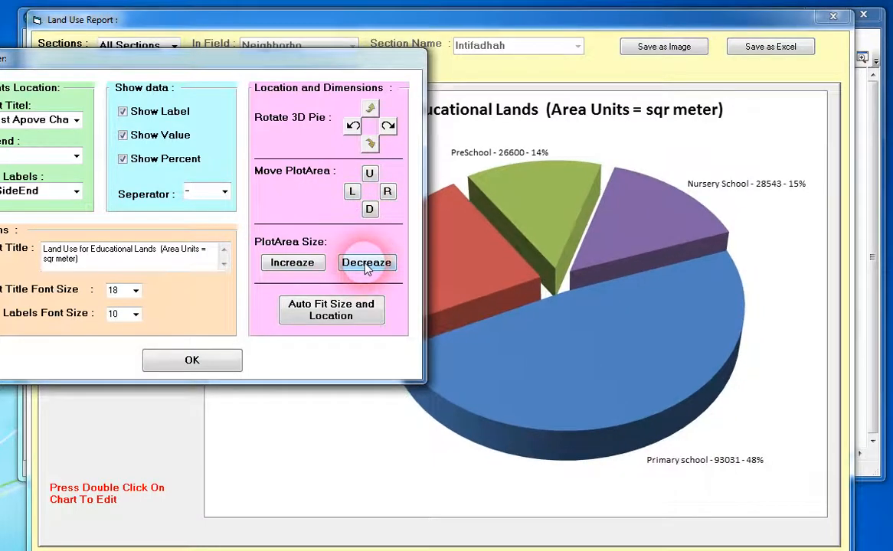
left_click(366, 266)
left_click(297, 268)
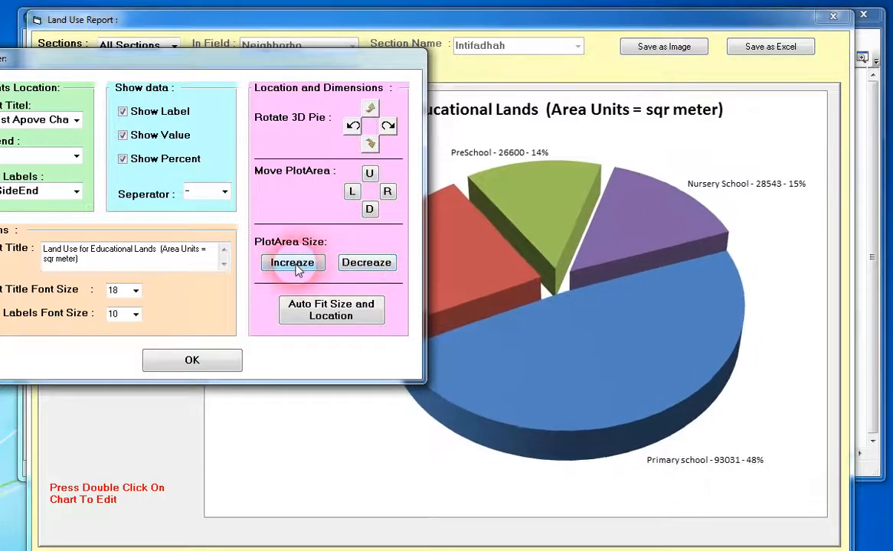
left_click(332, 318)
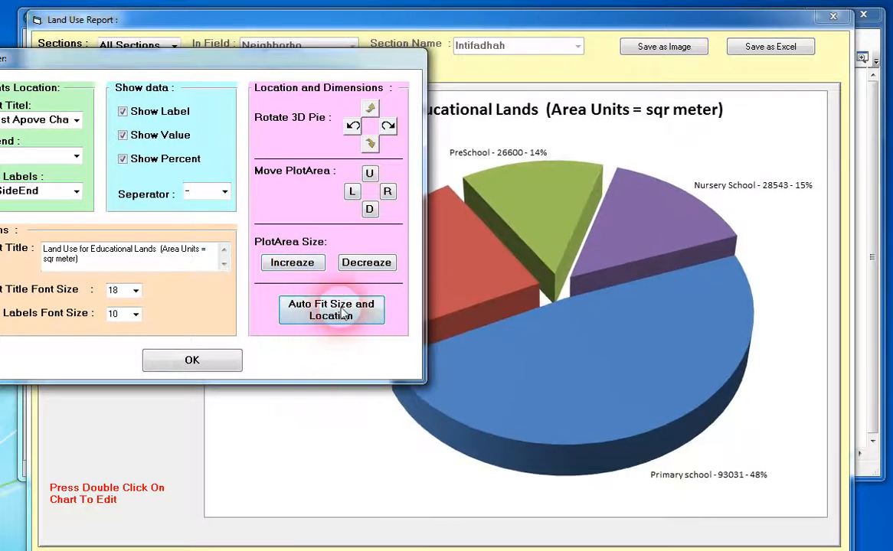
Shorten the chart title to "Land Use for Educational Lands", apply it and close the land use report.
left_click_drag(261, 65, 406, 160)
left_click(238, 352)
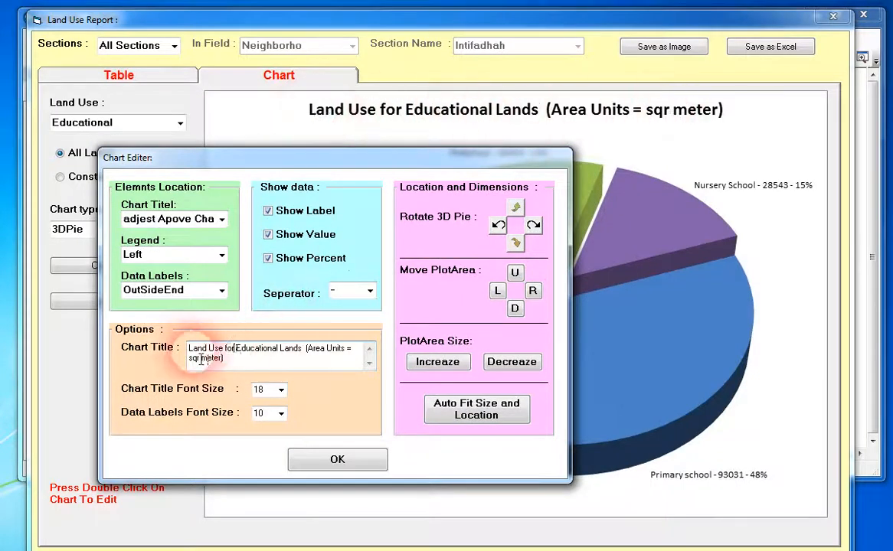
left_click_drag(306, 349, 363, 366)
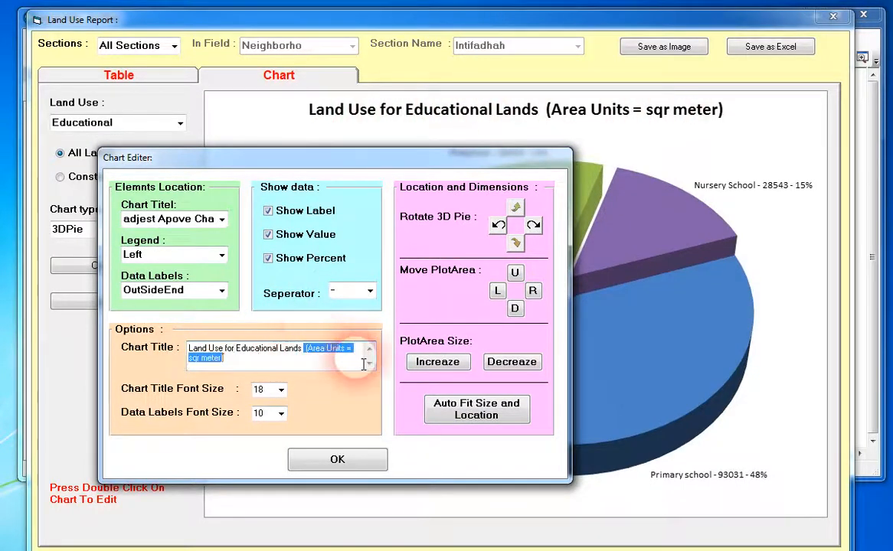
key("BackSpace")
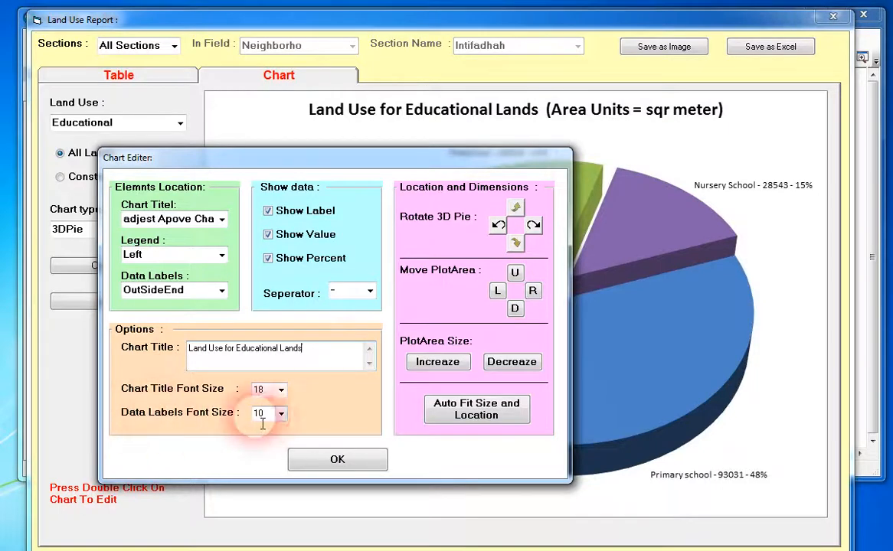
left_click(337, 459)
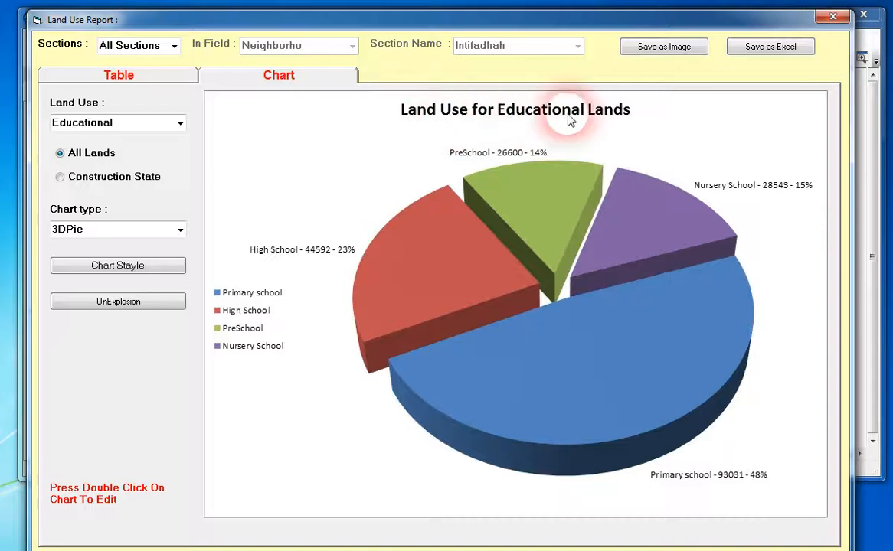
left_click(659, 46)
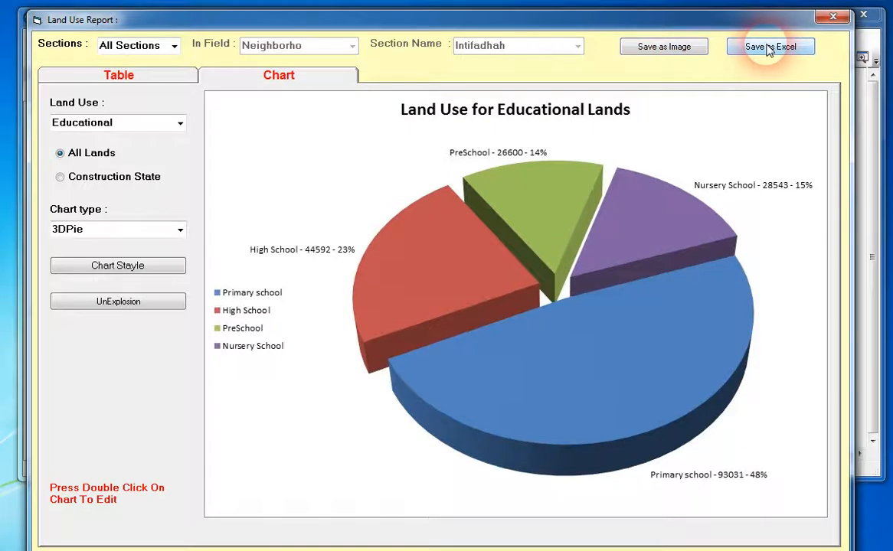
left_click(834, 16)
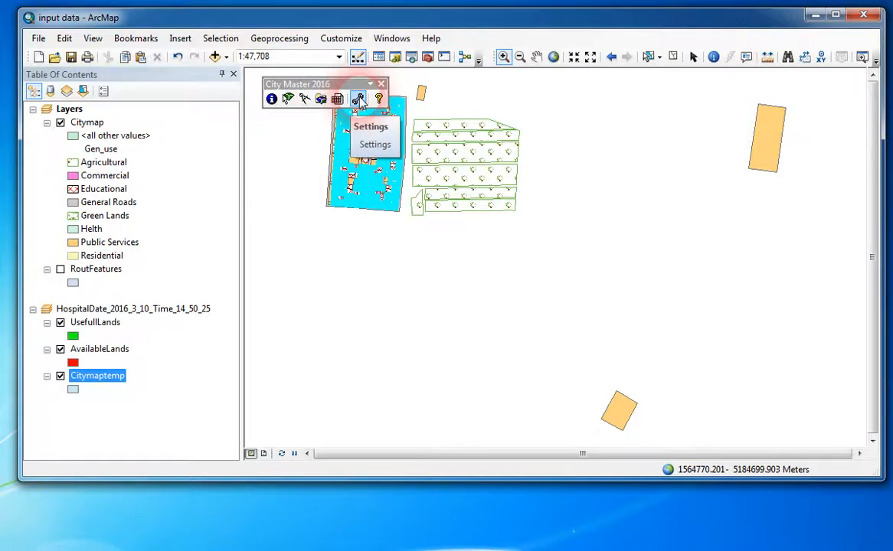
Open the City Master 2016 about information, examine the developer's contact e-mail and web links, and close it.
left_click(378, 99)
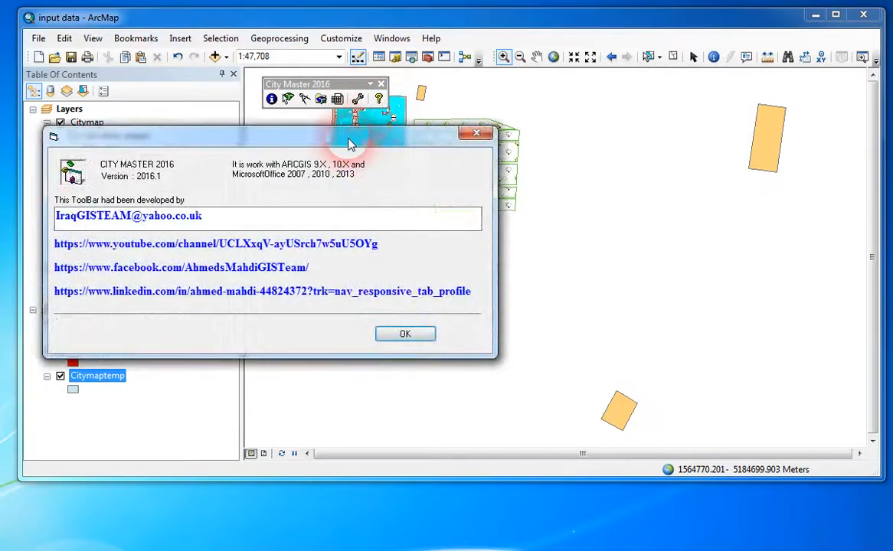
left_click_drag(360, 216, 189, 229)
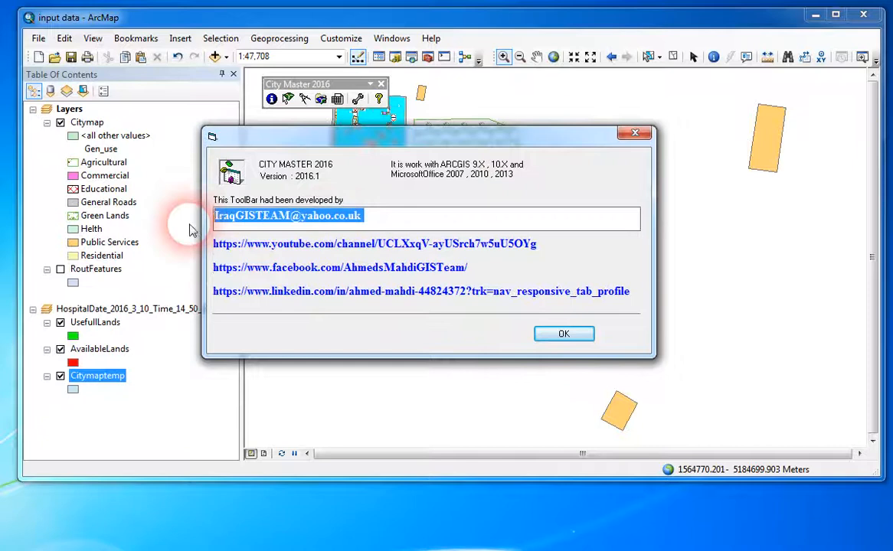
left_click(387, 218)
left_click_drag(399, 222, 217, 223)
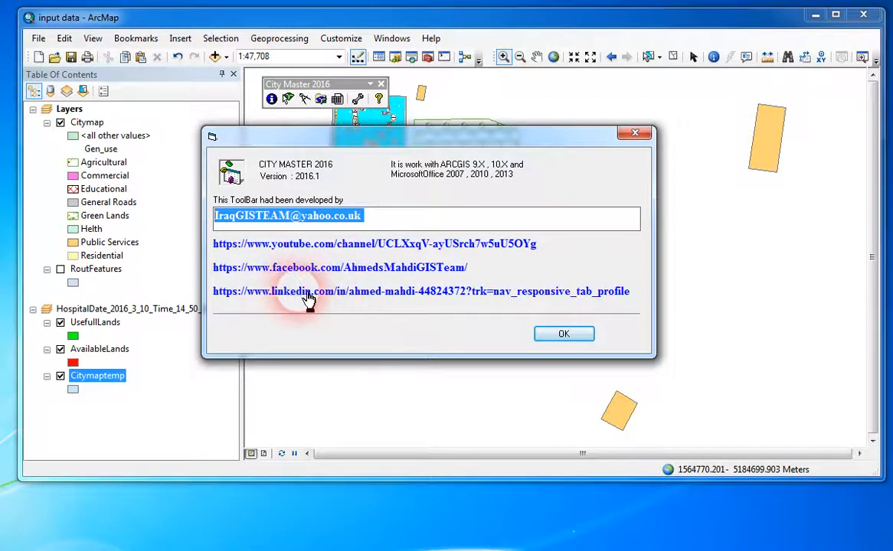
left_click(564, 334)
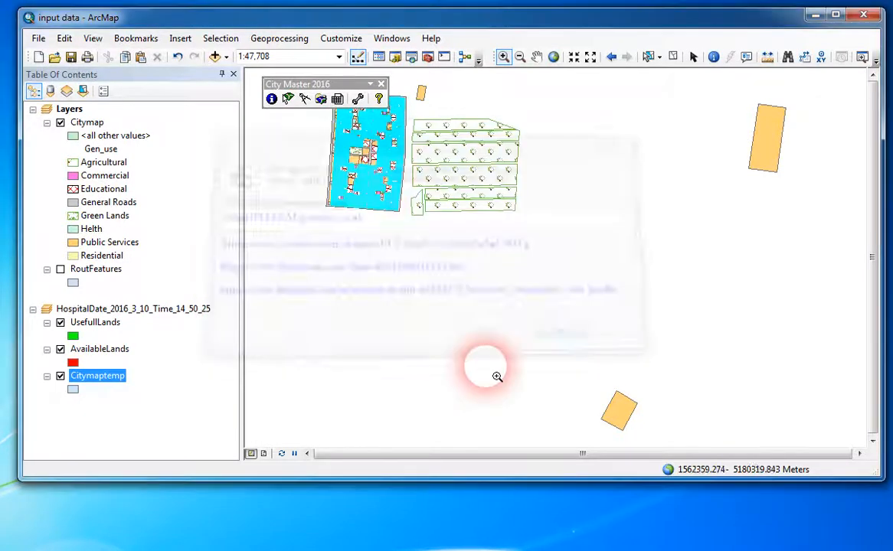